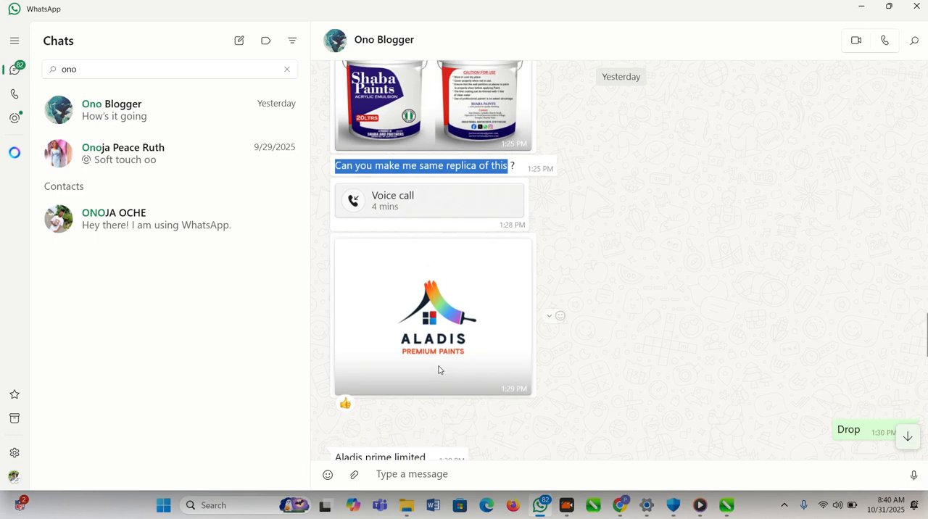
- Review the paint bucket reference photo and the Aladis logo in the client's chat
scroll(474, 383, "up", 3)
scroll(483, 390, "up", 1)
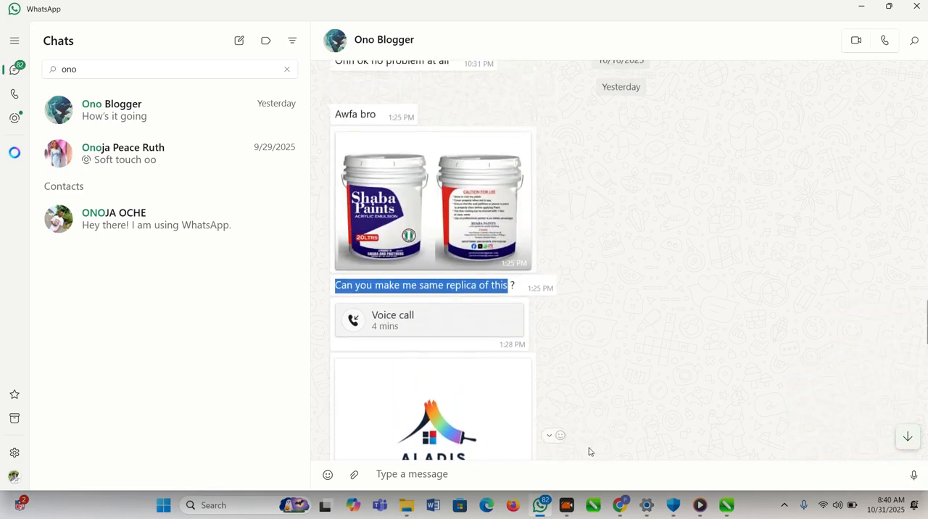
- Switch to Chrome, find the rainbow dripping paint pin among the Pinterest results and download its image
left_click(620, 505)
scroll(445, 325, "up", 5)
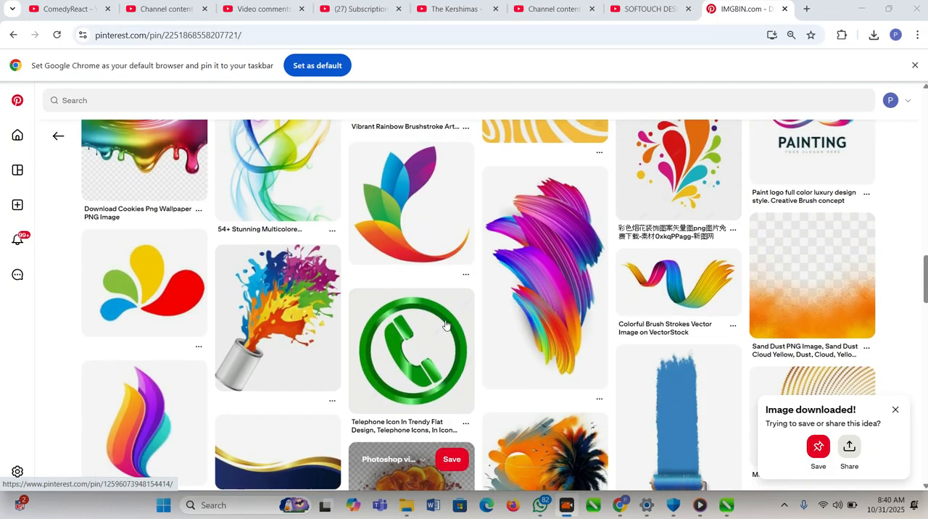
scroll(446, 325, "up", 3)
scroll(446, 324, "down", 5)
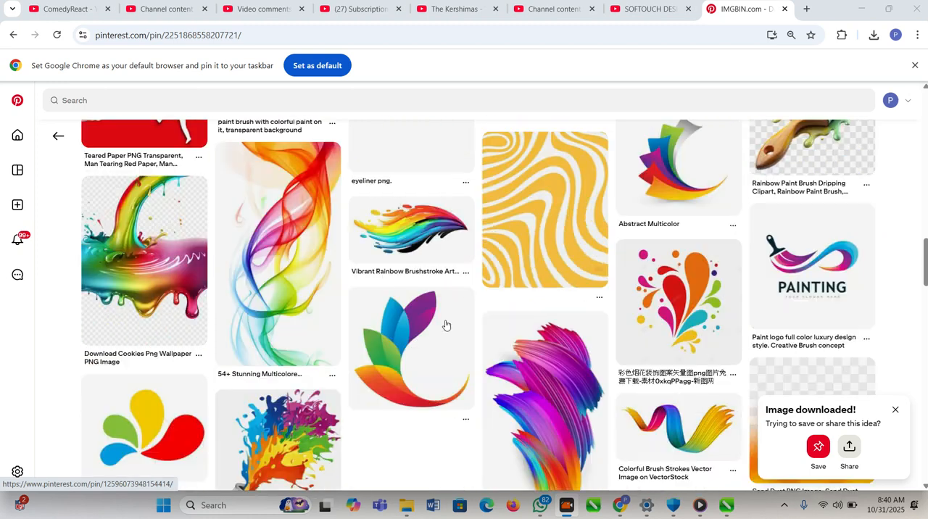
scroll(446, 325, "down", 10)
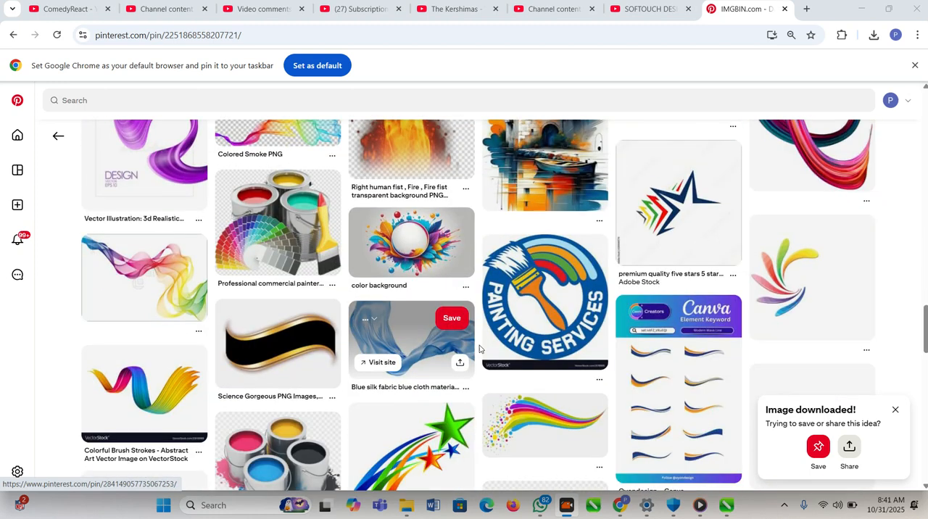
scroll(315, 360, "down", 2)
scroll(290, 341, "up", 6)
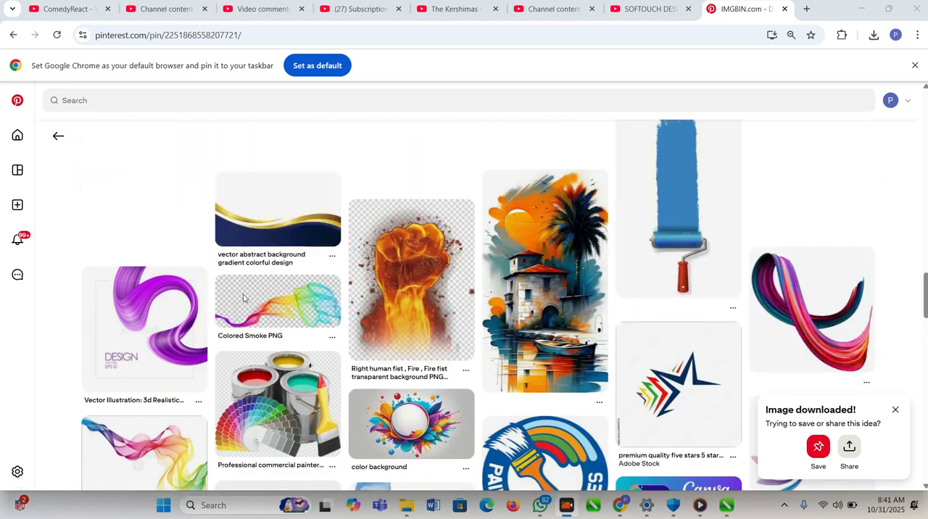
scroll(222, 313, "up", 6)
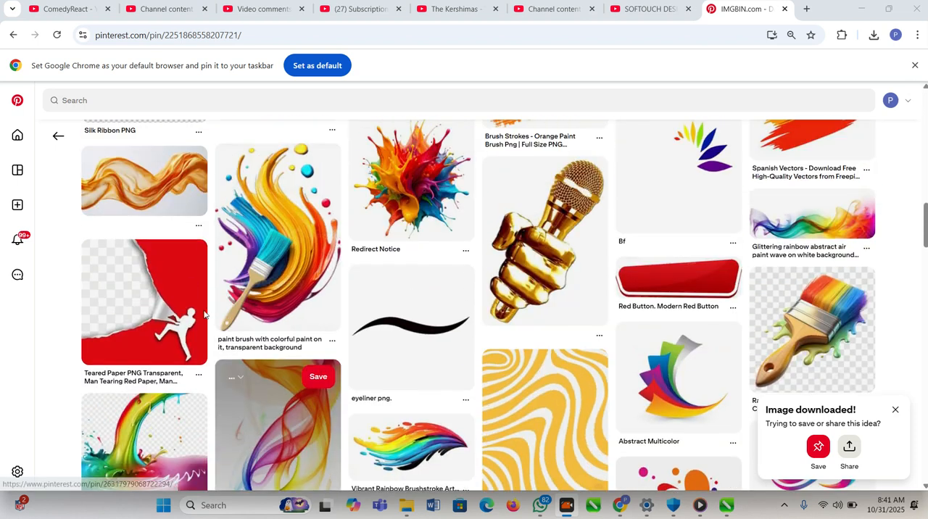
scroll(181, 319, "down", 3)
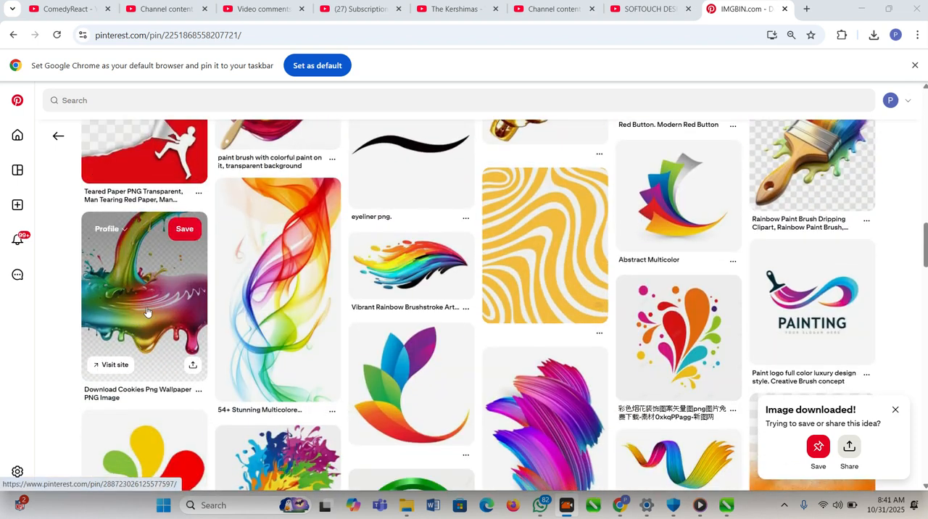
left_click(148, 311)
scroll(363, 312, "down", 2)
scroll(366, 307, "up", 2)
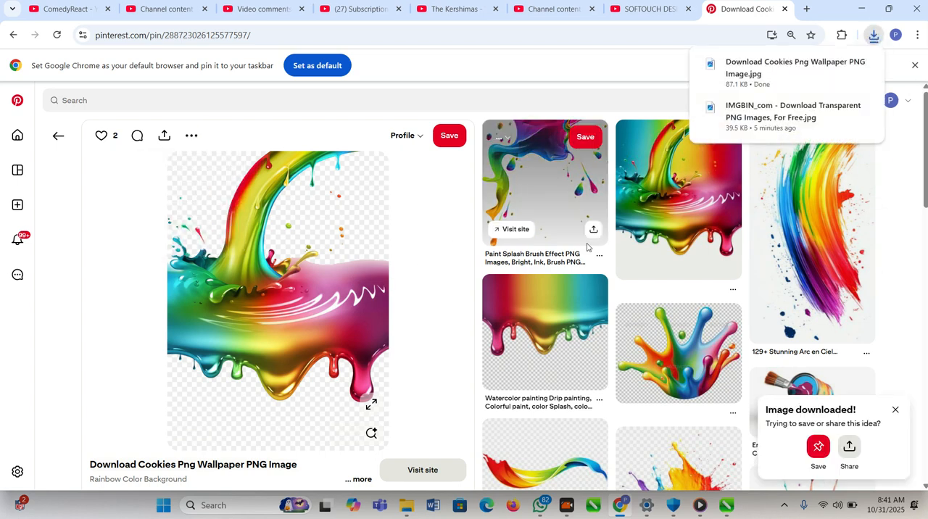
- Open the multicolour upright paint splash pin and examine its related pins for usable paint artwork
scroll(587, 247, "down", 5)
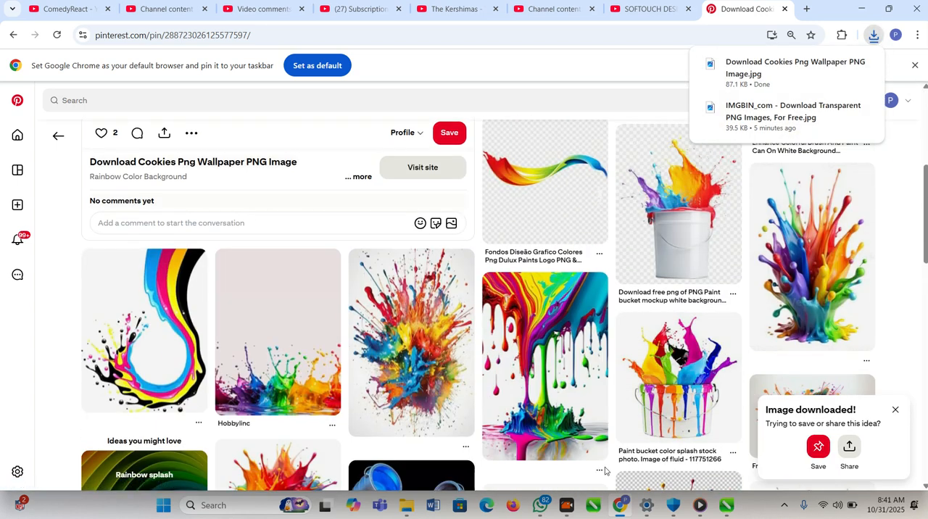
scroll(544, 334, "down", 1)
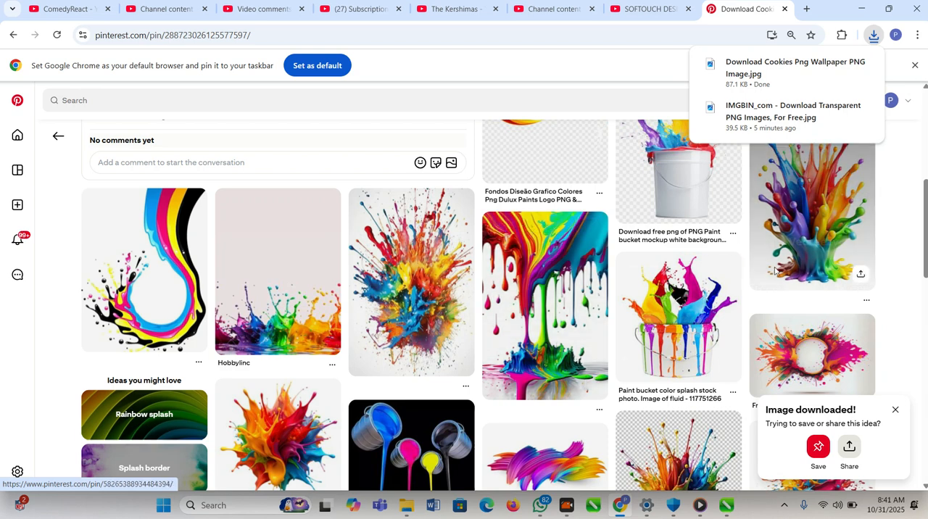
left_click(425, 251)
scroll(425, 251, "down", 3)
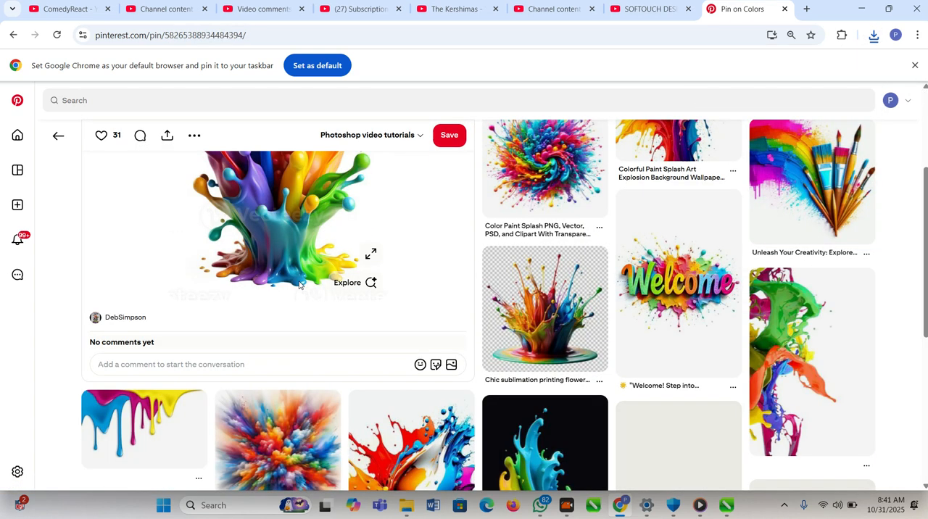
scroll(367, 302, "down", 6)
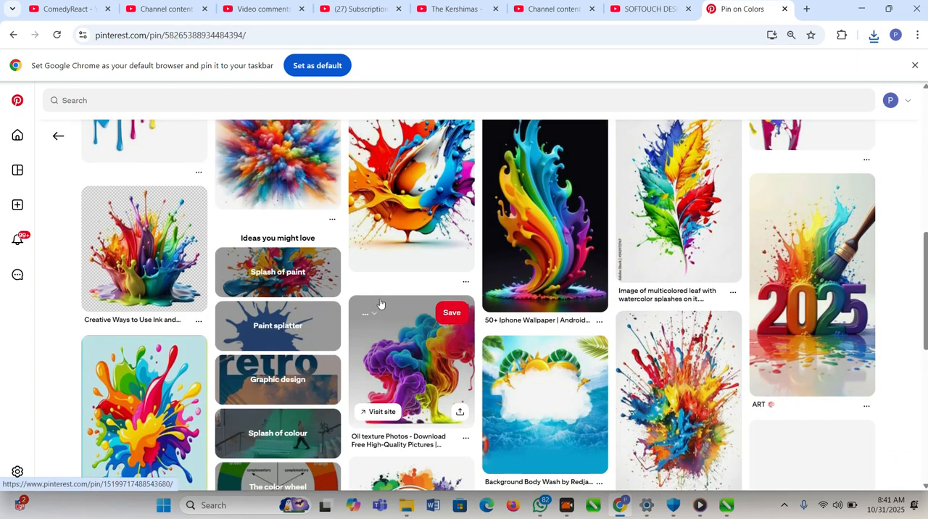
scroll(380, 303, "down", 3)
scroll(380, 303, "up", 3)
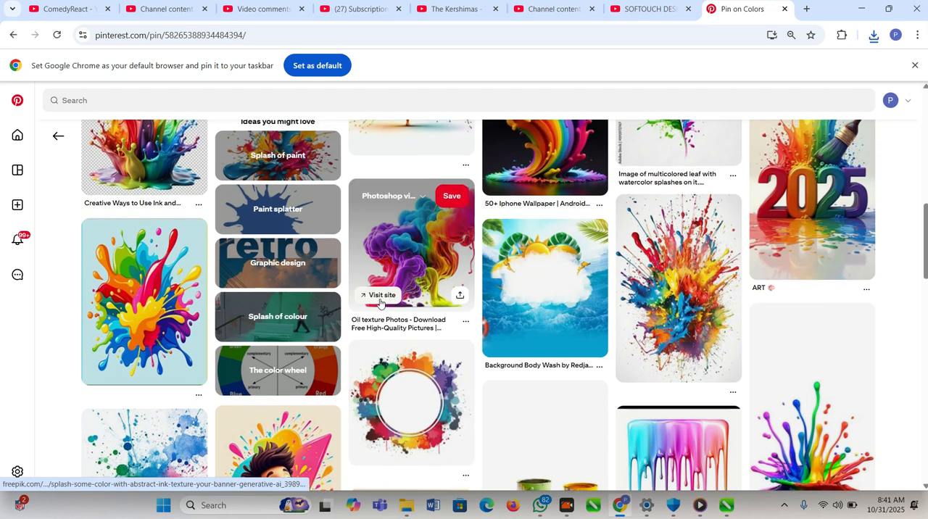
scroll(380, 303, "down", 8)
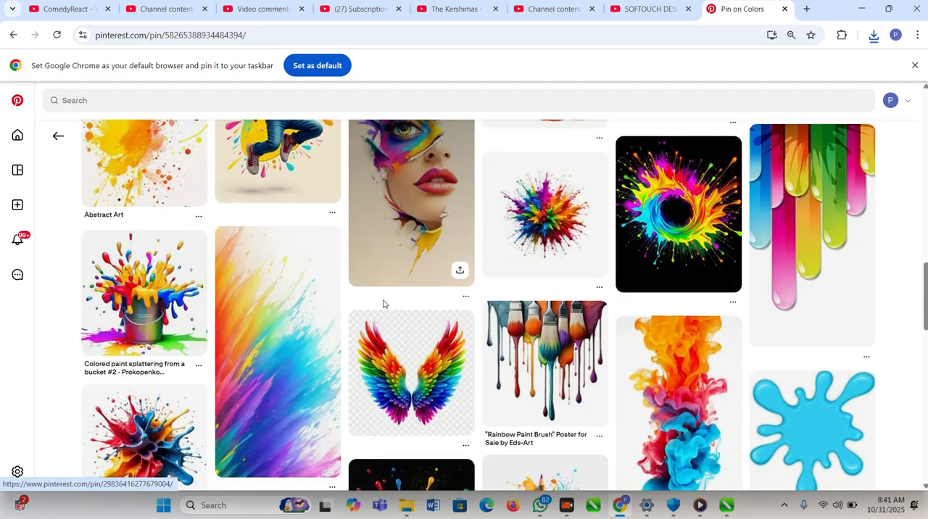
scroll(384, 305, "down", 2)
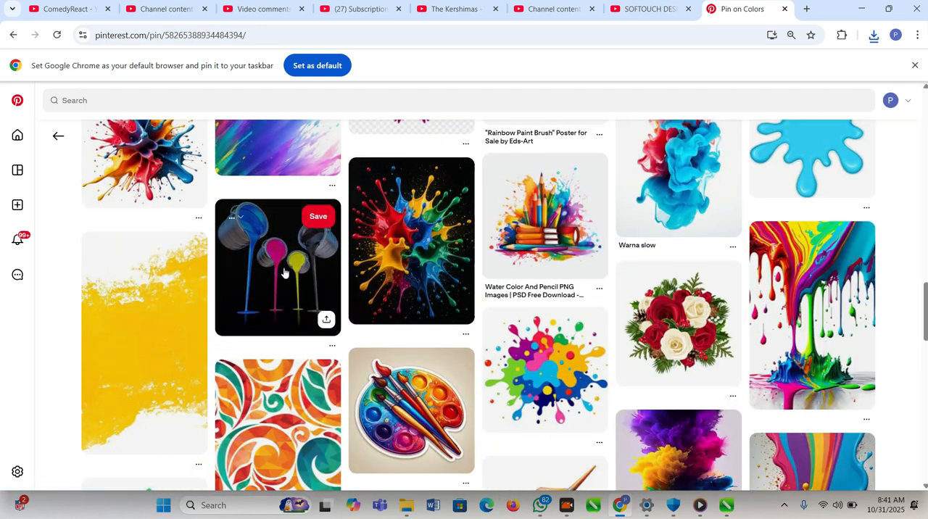
- Open the pin of four pouring paint cans and download its image
left_click(281, 272)
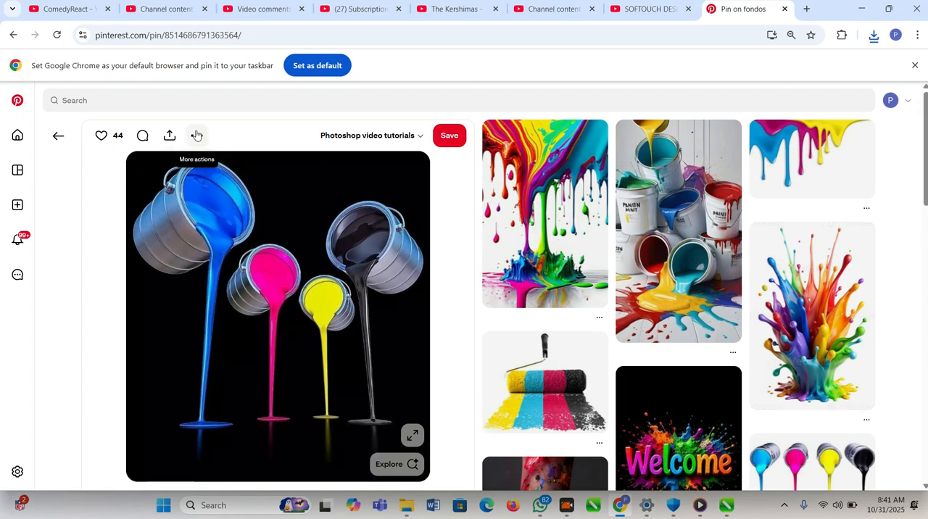
left_click(196, 135)
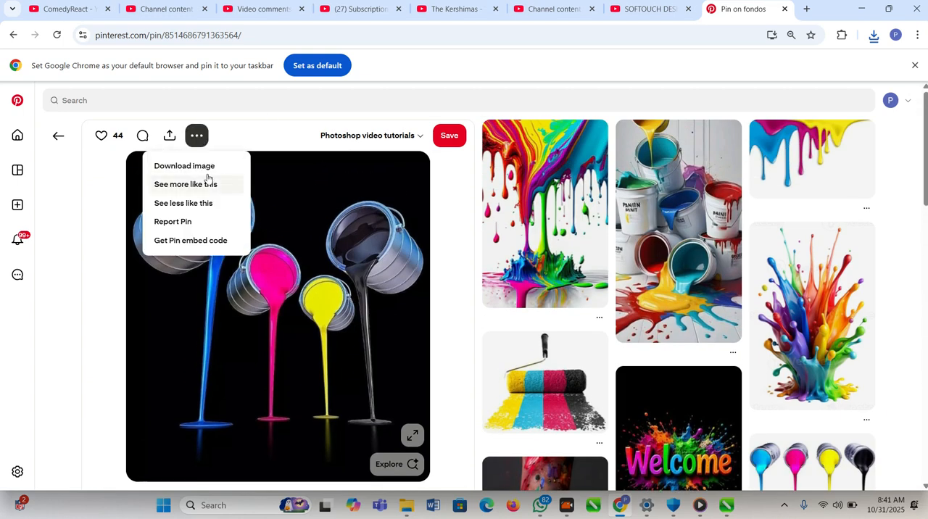
left_click(204, 169)
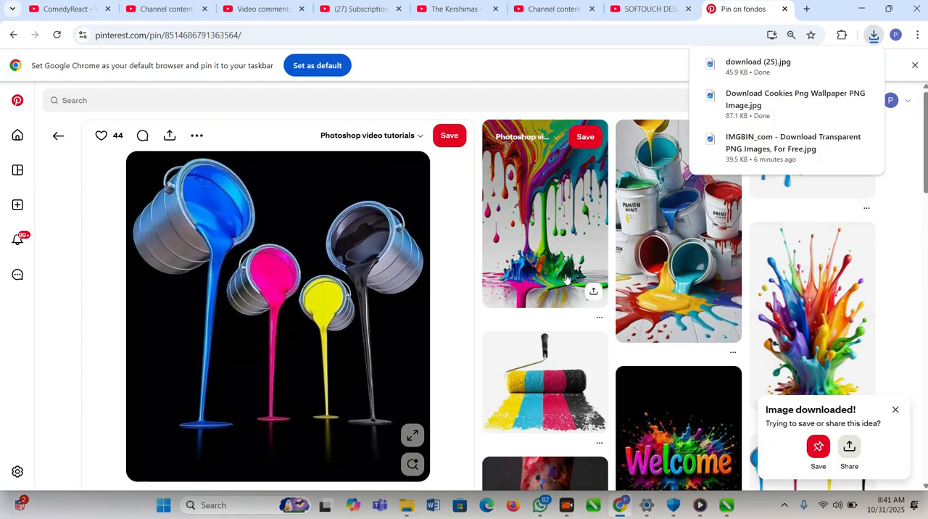
scroll(776, 319, "down", 6)
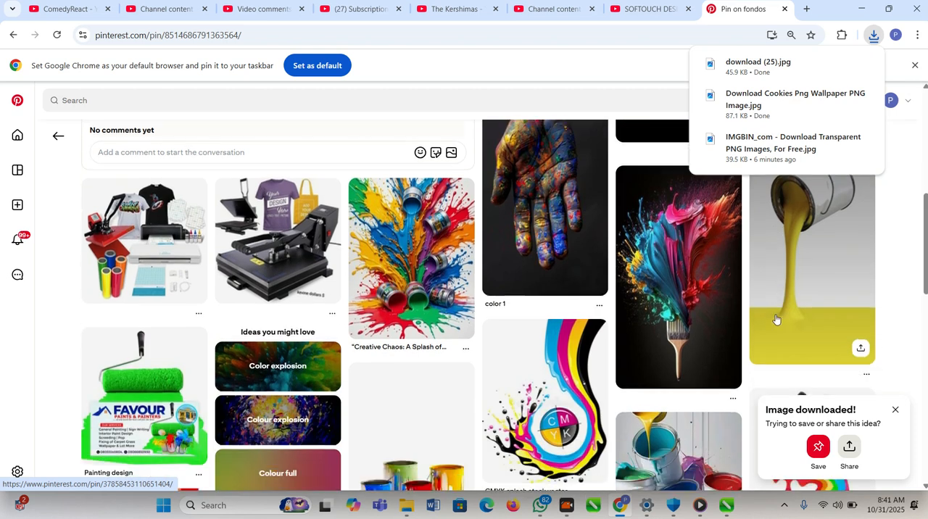
scroll(775, 319, "down", 5)
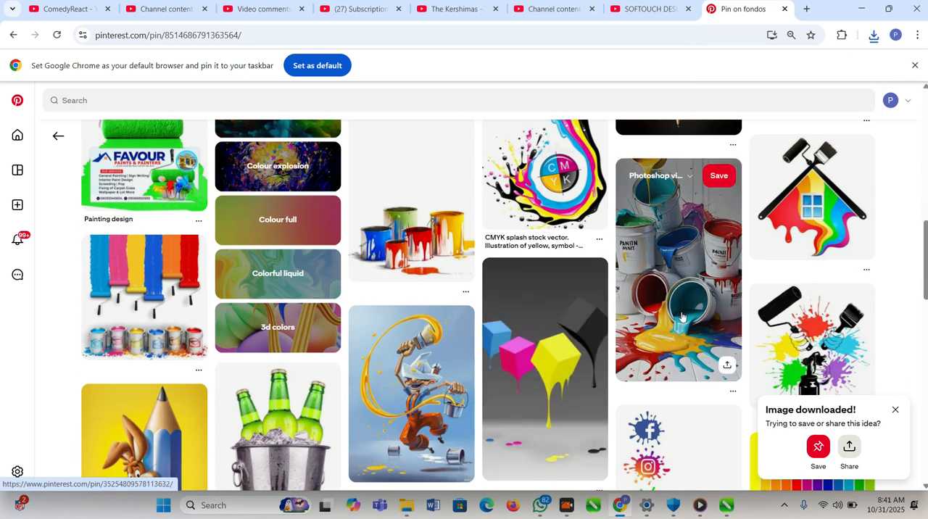
scroll(551, 348, "down", 2)
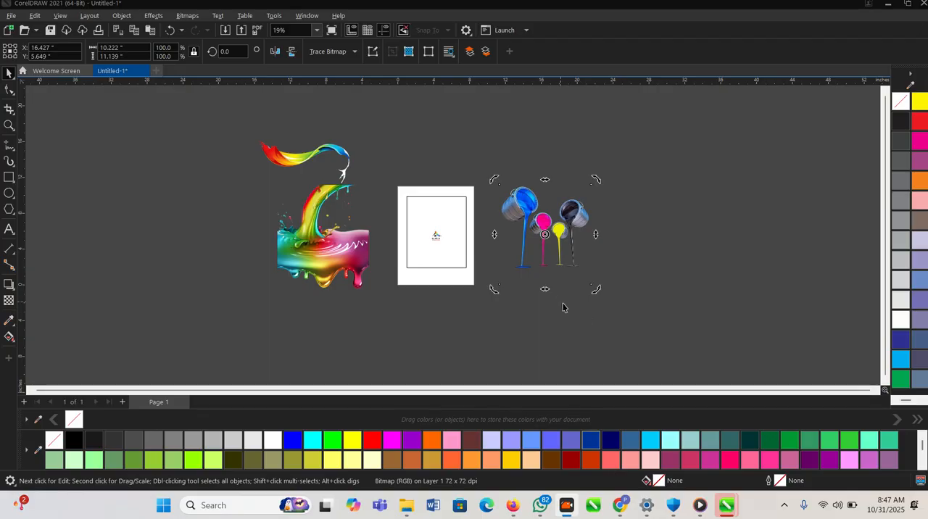
- In CorelDRAW, move the Aladis logo image off the page to above it and scale it down
scroll(441, 227, "up", 2)
left_click(440, 232)
left_click_drag(457, 240, 446, 137)
scroll(482, 279, "down", 1)
scroll(461, 258, "down", 2)
key("F2")
mouse_move(313, 138)
left_mouse_down()
mouse_move(501, 257)
mouse_move(574, 272)
left_mouse_up()
left_click(551, 264)
double_click(612, 290)
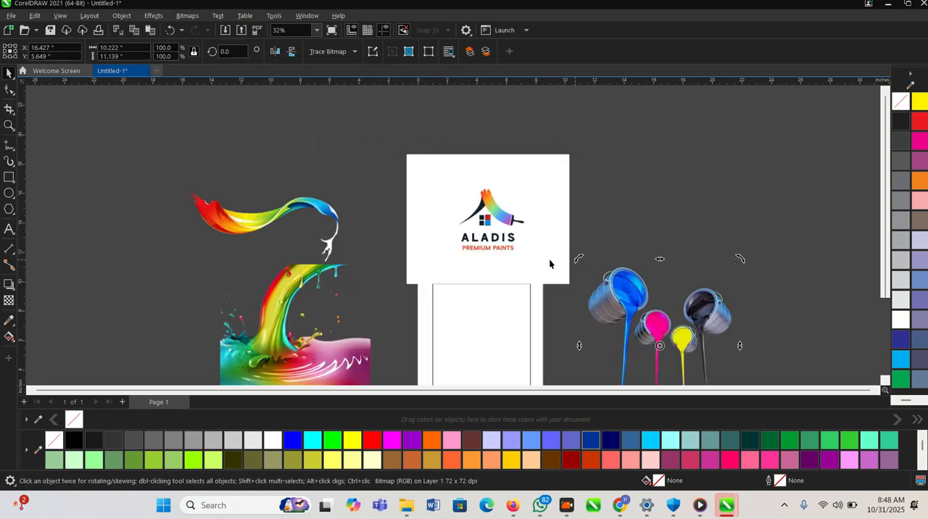
left_click_drag(574, 290, 550, 257)
left_click_drag(493, 226, 485, 177)
- Scale down the dripping paint image to about 3.72 in wide and shrink the rainbow ribbon beside the page
left_click(324, 208)
scroll(304, 199, "down", 1)
scroll(300, 305, "up", 1)
left_click(299, 306)
left_click_drag(359, 231, 321, 282)
left_click(289, 188)
left_click_drag(333, 236, 294, 216)
- PowerClip the rainbow ribbon inside the rectangle on the page
scroll(416, 298, "up", 3)
left_click(309, 248)
left_click_drag(391, 287, 434, 274)
left_click(490, 310)
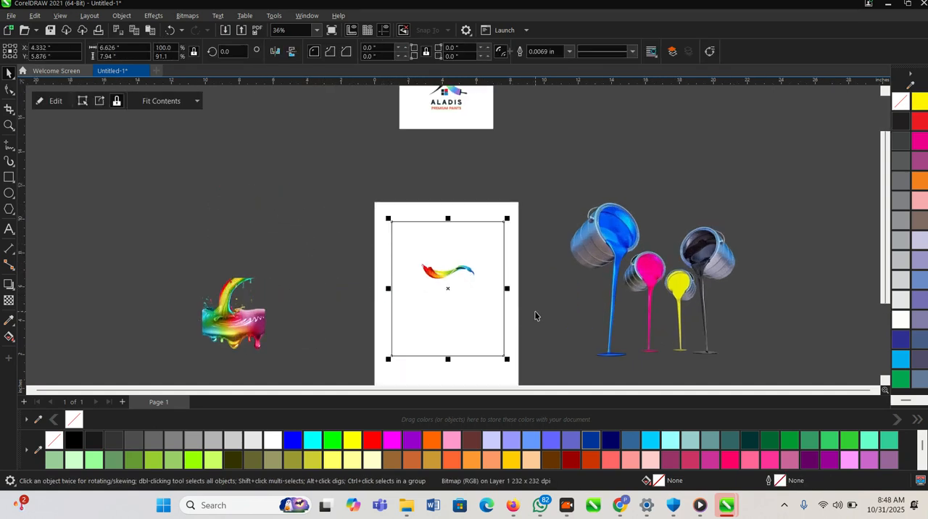
- Edit the PowerClip contents, enlarge the ribbon to about 9 by 4.2 in across the rectangle's full width, and finish editing
left_click(464, 275, "ctrl")
left_click_drag(478, 292, 525, 315)
scroll(423, 275, "up", 2)
left_click_drag(423, 280, 421, 290)
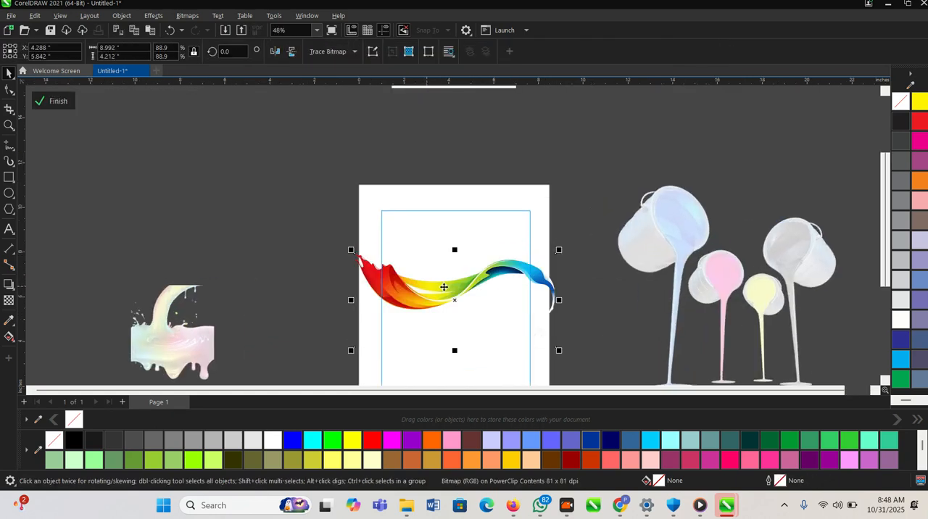
left_click(58, 102)
- Scale down the pouring paint cans and move them over the rectangle's right edge, level with the ribbon
scroll(454, 262, "down", 2)
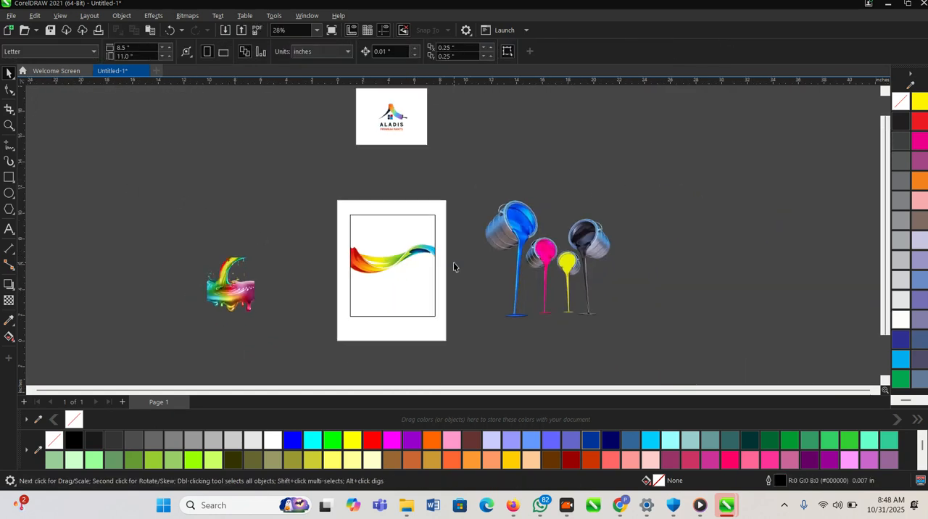
left_click(551, 275)
left_click_drag(598, 334, 563, 296)
left_click_drag(526, 270, 445, 279)
- Move the dripping paint image to the page's left edge and PowerClip it inside the rectangle
scroll(263, 285, "up", 1)
left_click_drag(262, 285, 372, 300)
scroll(390, 309, "up", 1)
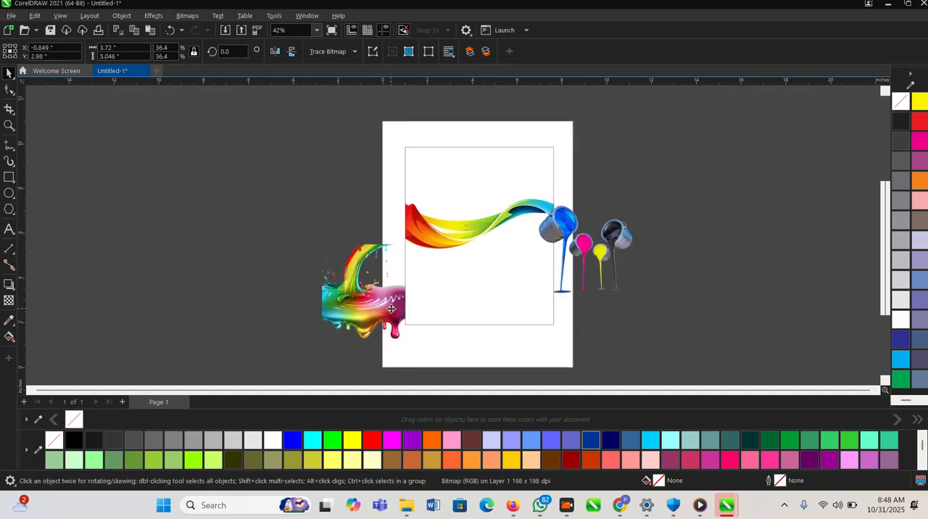
scroll(359, 318, "down", 1)
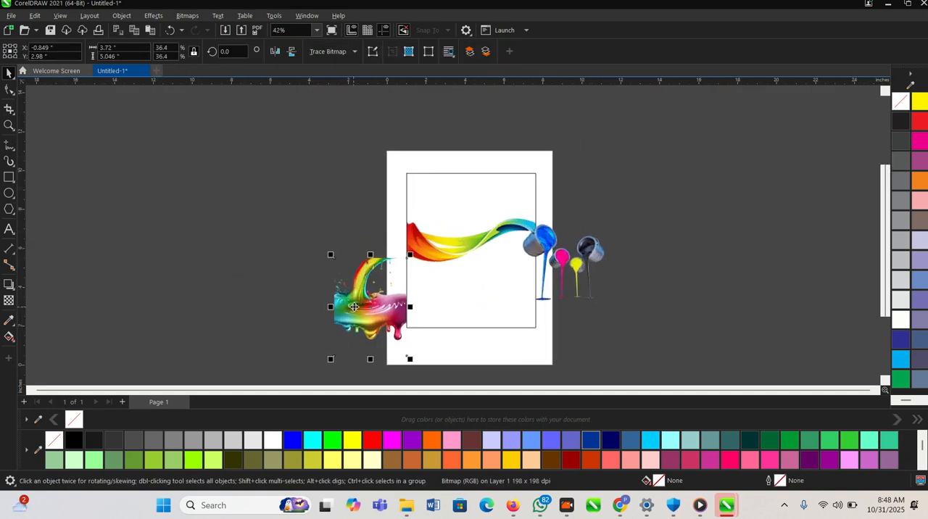
right_click(426, 187)
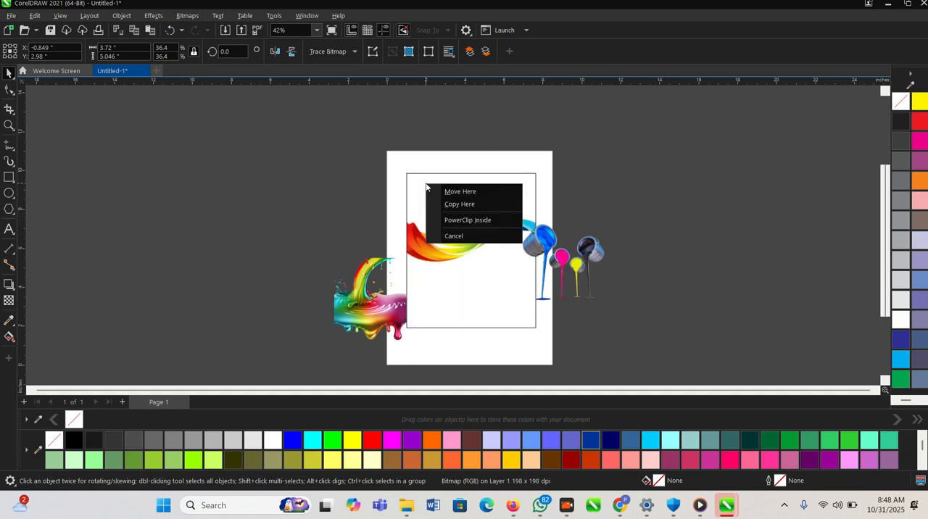
left_click(461, 222)
left_click(601, 230)
- Edit the PowerClip contents, raise the paint drip to the rectangle's top edge and place a copy beside it
scroll(603, 217, "up", 3)
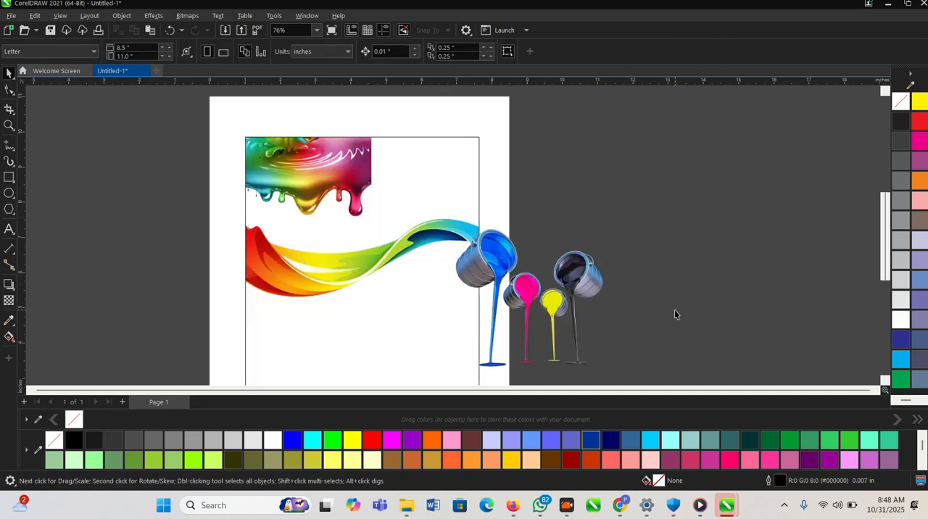
double_click(323, 178)
mouse_move(322, 187)
left_mouse_down()
mouse_move(323, 144)
mouse_move(419, 137)
left_mouse_up()
right_click(419, 138)
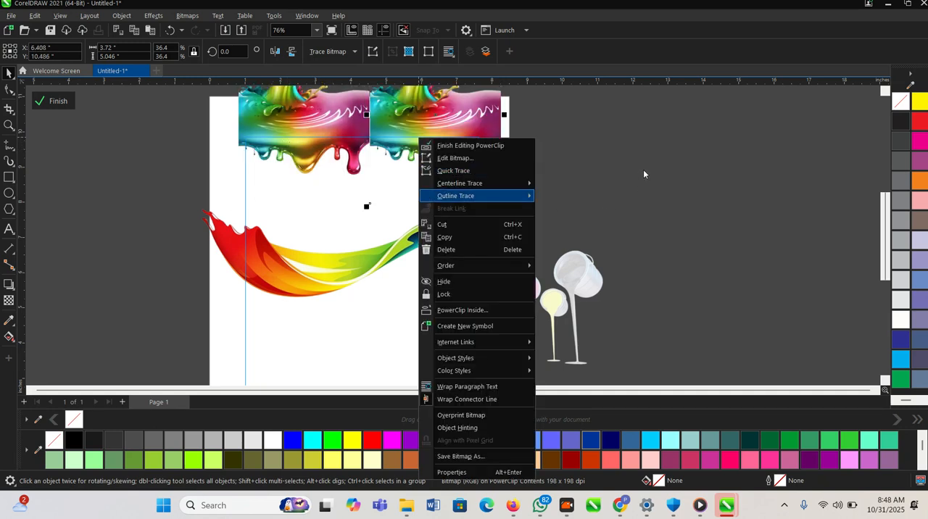
left_click(540, 181)
left_click(481, 190)
- Nudge the copied paint drip flush against the original to close the seam, and finish editing the PowerClip
scroll(480, 191, "up", 3)
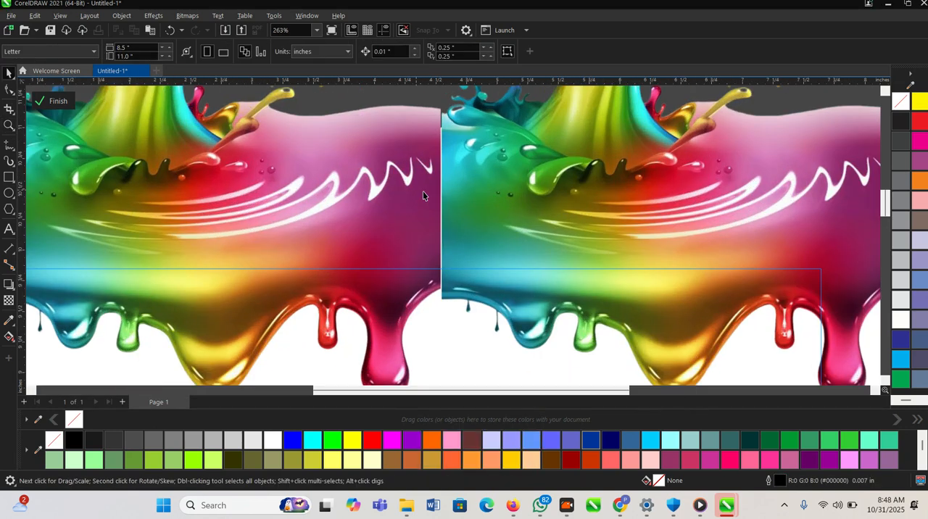
scroll(459, 196, "up", 1)
left_click_drag(536, 193, 533, 192)
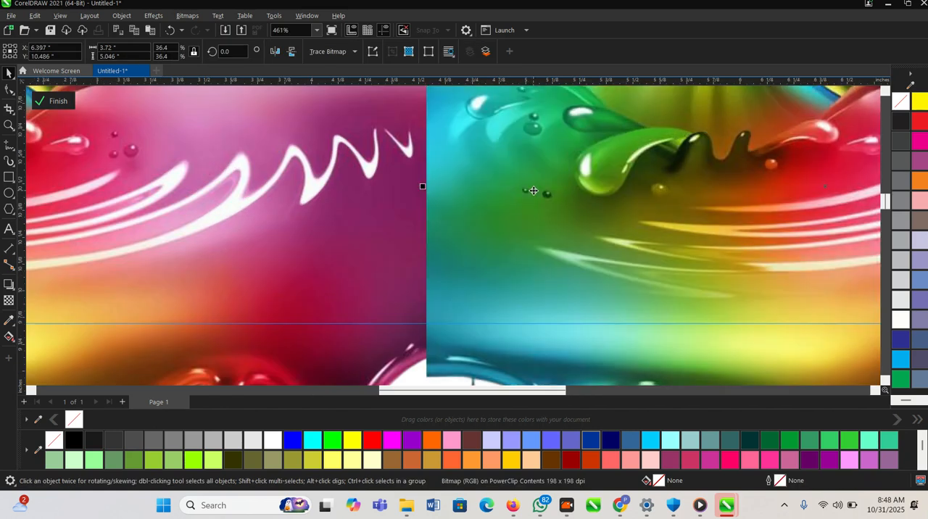
scroll(432, 184, "down", 1)
scroll(431, 185, "down", 4)
left_click(54, 100)
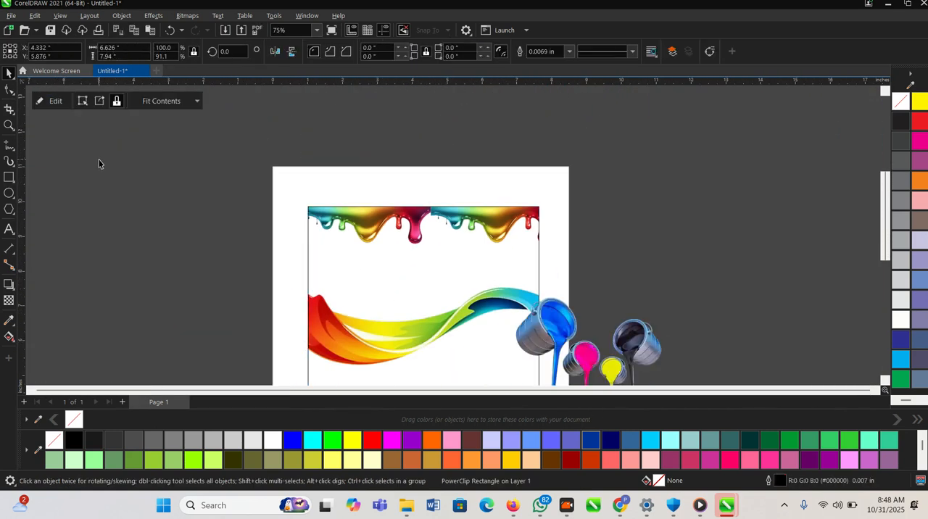
- Move the pouring paint cans clear of the page on its right side and select the PowerClip rectangle
left_click(356, 154)
scroll(356, 154, "down", 1)
scroll(356, 155, "down", 3)
key("z")
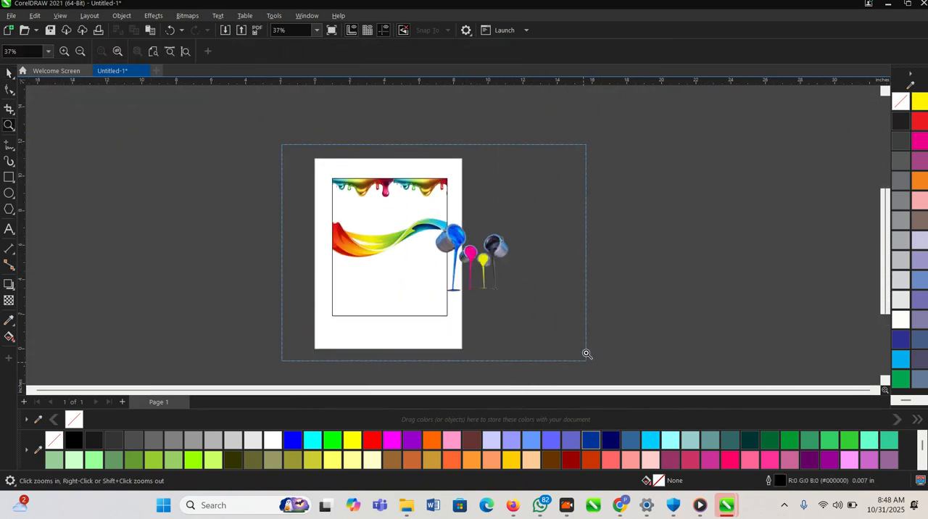
left_click_drag(584, 364, 584, 364)
left_click_drag(470, 190, 561, 195)
scroll(327, 219, "up", 2)
left_click(355, 229)
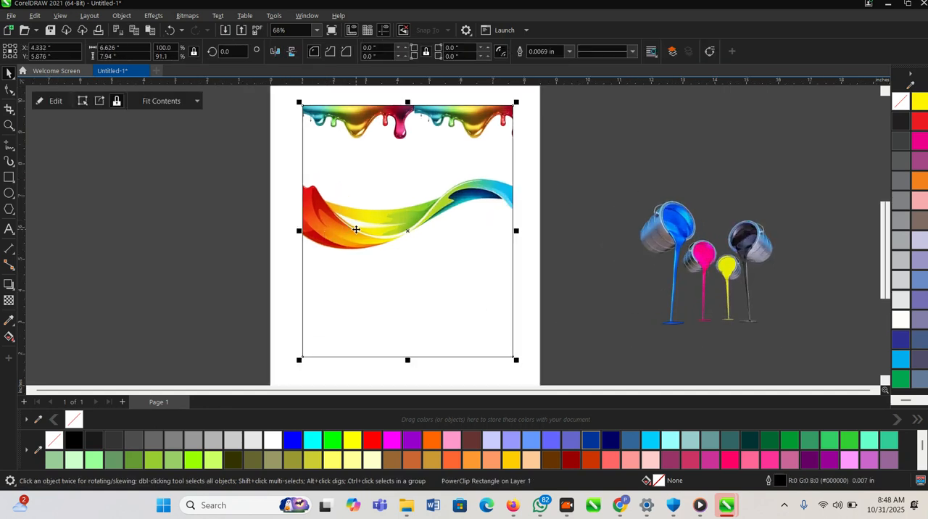
- Lower the rainbow paint wave slightly inside the PowerClip rectangle and finish editing its contents
left_click(342, 216)
left_click_drag(342, 216, 340, 232)
left_click(64, 146)
- Move the Aladis logo from above the page onto the label below the drips and scale it down to about 2.03 × 1.62 in
scroll(379, 228, "down", 3)
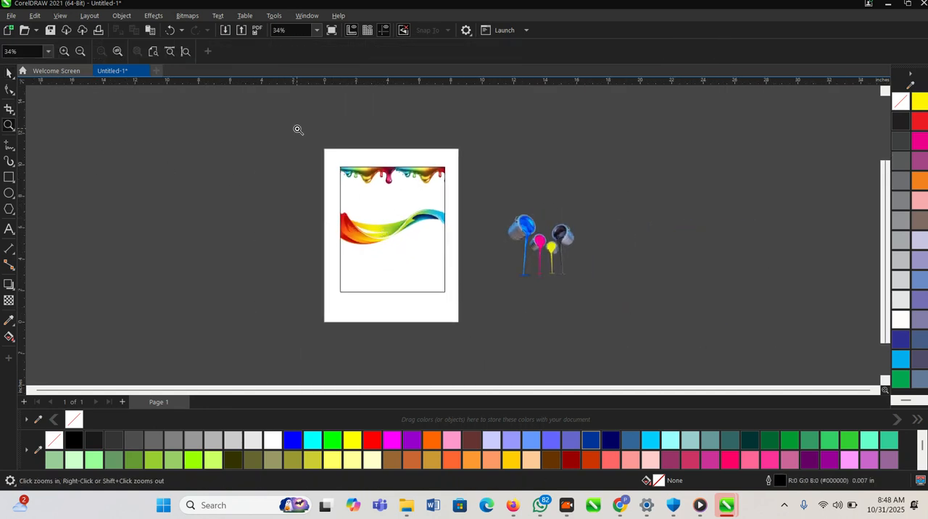
scroll(447, 308, "up", 1)
scroll(431, 297, "down", 2)
left_click(404, 145)
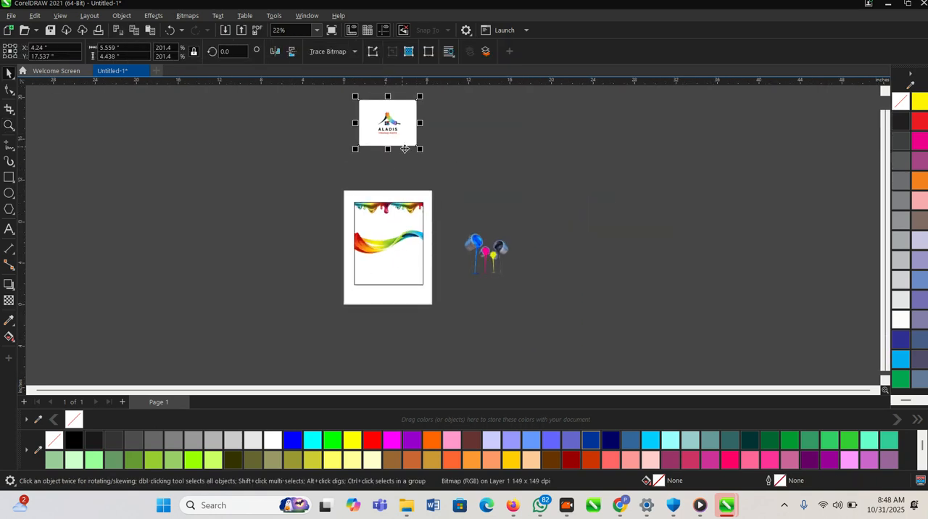
left_click_drag(411, 141, 409, 240)
scroll(366, 212, "up", 3)
scroll(463, 273, "up", 2)
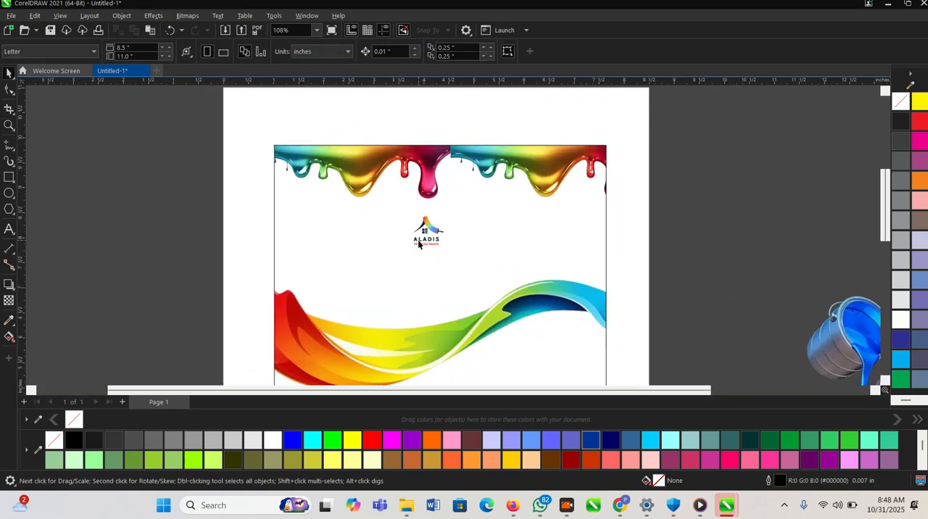
left_click_drag(471, 274, 484, 287)
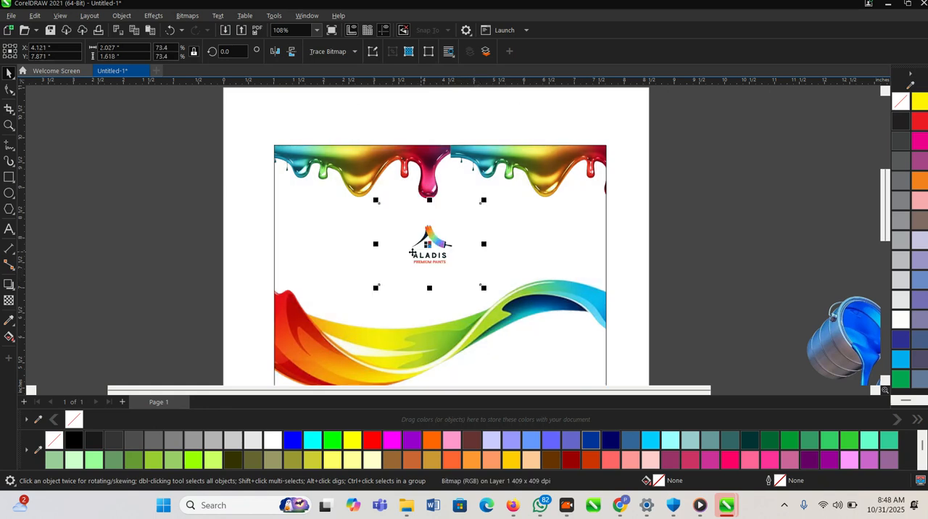
- Draw a circle about 1.98 in in diameter and centre it on the page
key("F7")
left_click_drag(168, 190, 268, 281)
key("space")
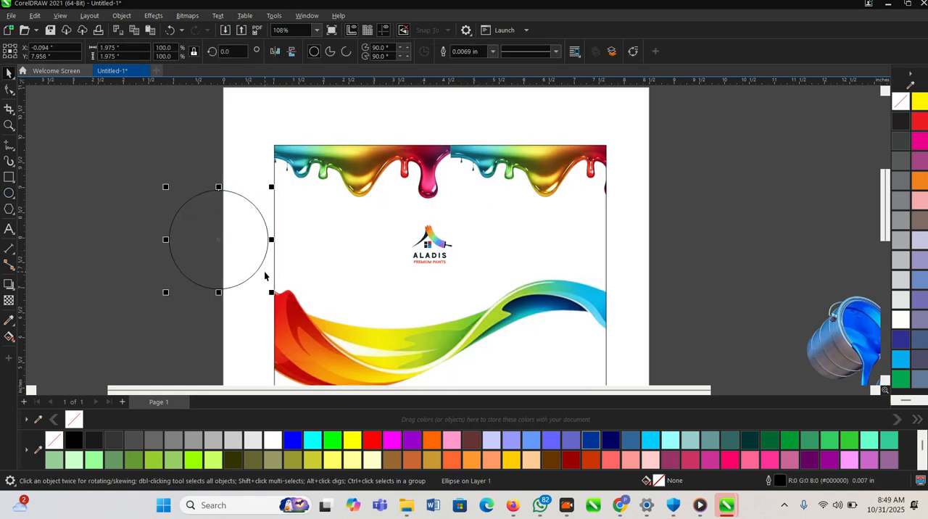
left_click(159, 249)
scroll(346, 248, "down", 1)
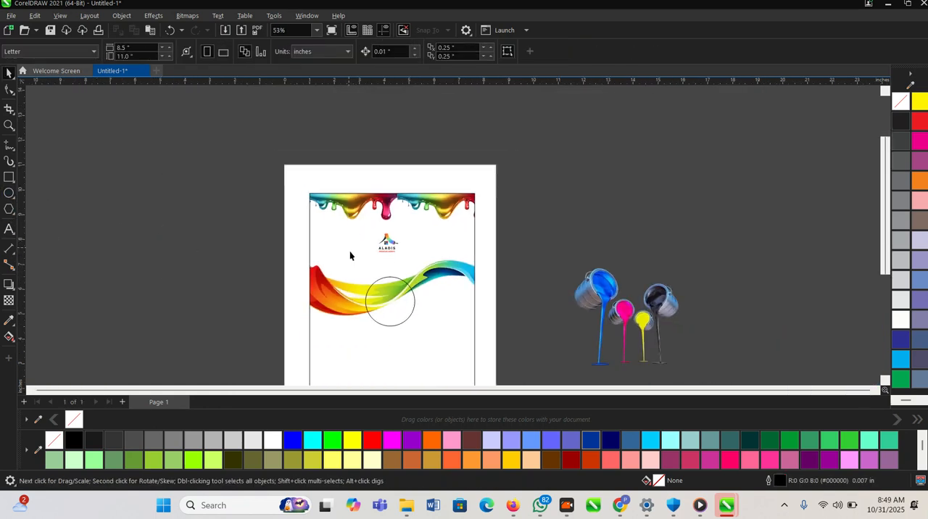
- Move the Aladis logo over the circle and PowerClip it inside
scroll(388, 296, "up", 1)
left_click_drag(390, 223, 386, 301)
left_click(431, 339)
left_click(552, 322)
key("F2")
left_click_drag(317, 246, 504, 369)
- Centre the logo within the circle's PowerClip and enlarge it to about 3.12 × 2.49 in, finishing the edit
double_click(451, 257)
left_click_drag(430, 234, 414, 231)
key("p")
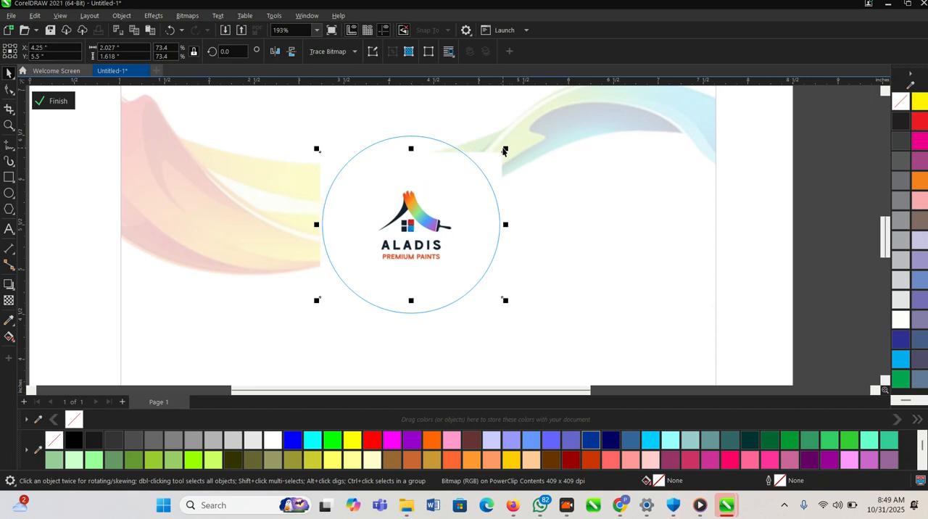
left_click_drag(505, 150, 540, 123)
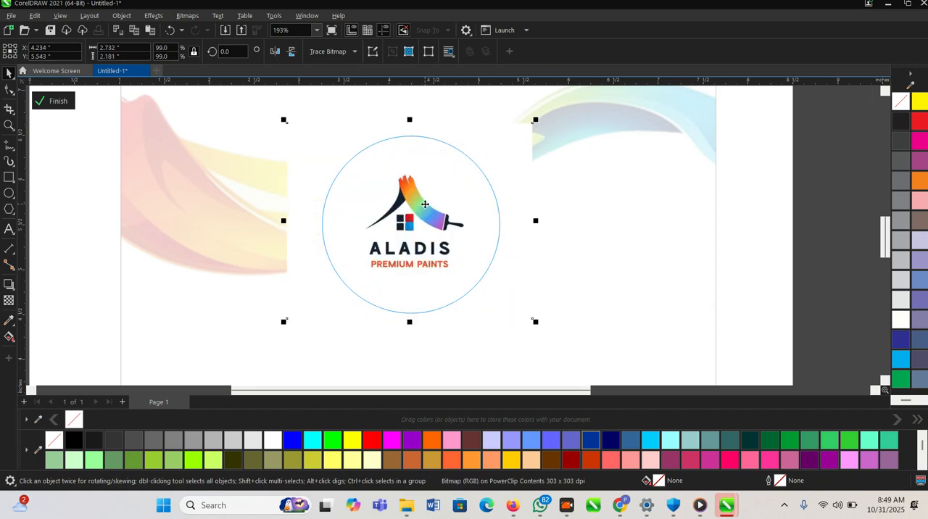
scroll(457, 206, "down", 1)
left_click_drag(503, 153, 499, 156)
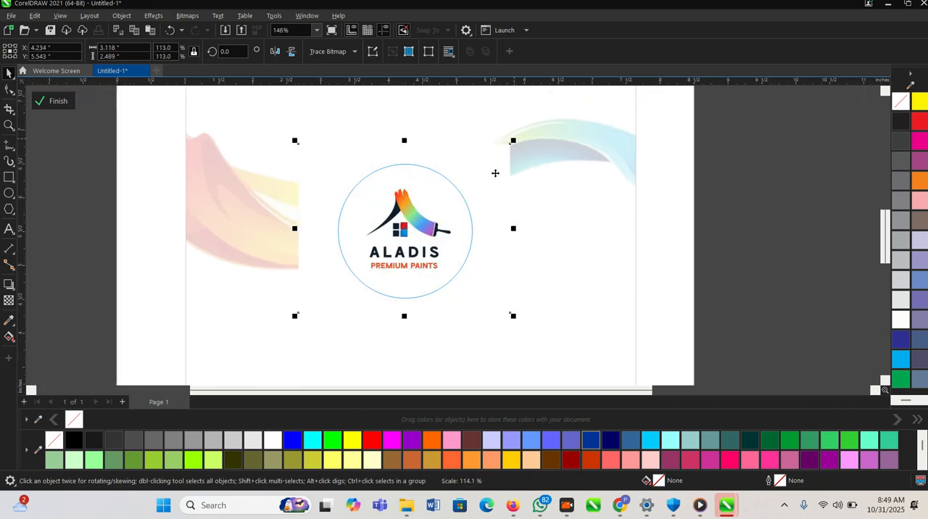
left_click(56, 101)
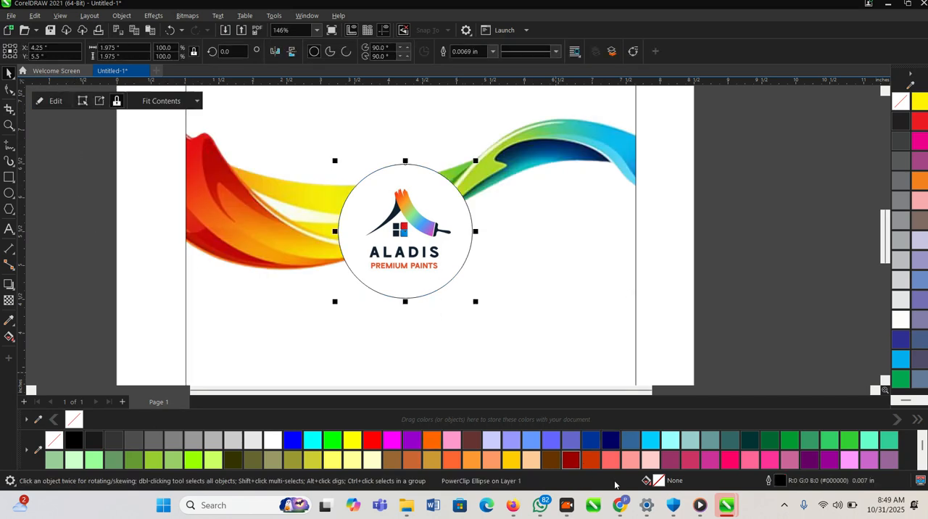
- Give the logo circle a dark blue #000066 outline 0.0625 in wide and move it up beneath the paint drips
left_click(492, 52)
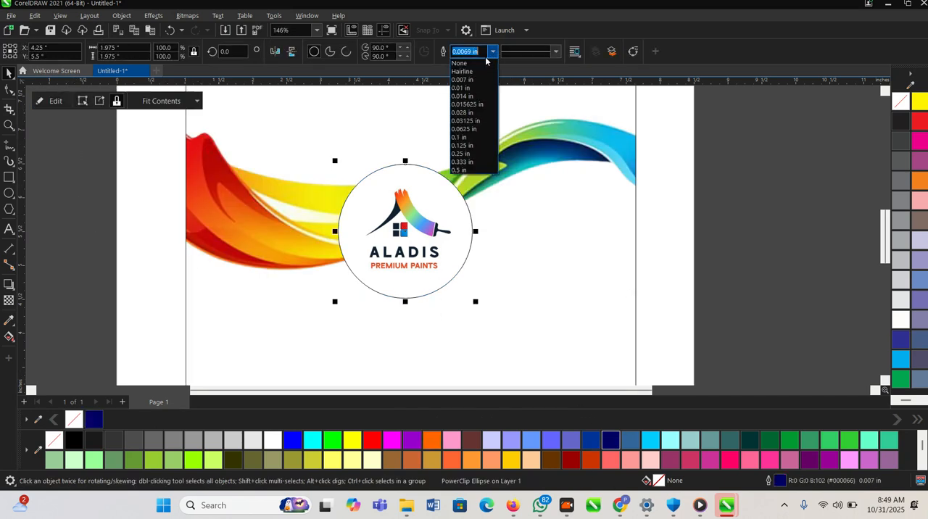
left_click(462, 129)
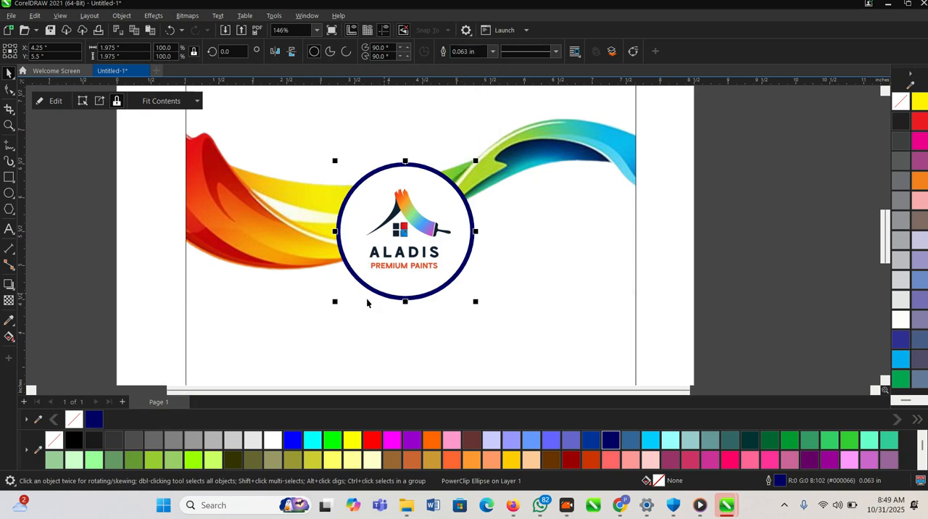
scroll(367, 303, "down", 3)
left_click_drag(389, 275, 388, 191)
- Edit the rectangle's PowerClip contents and shift the paint wave down to leave space below the logo circle
scroll(388, 191, "down", 3)
key("z")
left_click_drag(585, 312, 584, 312)
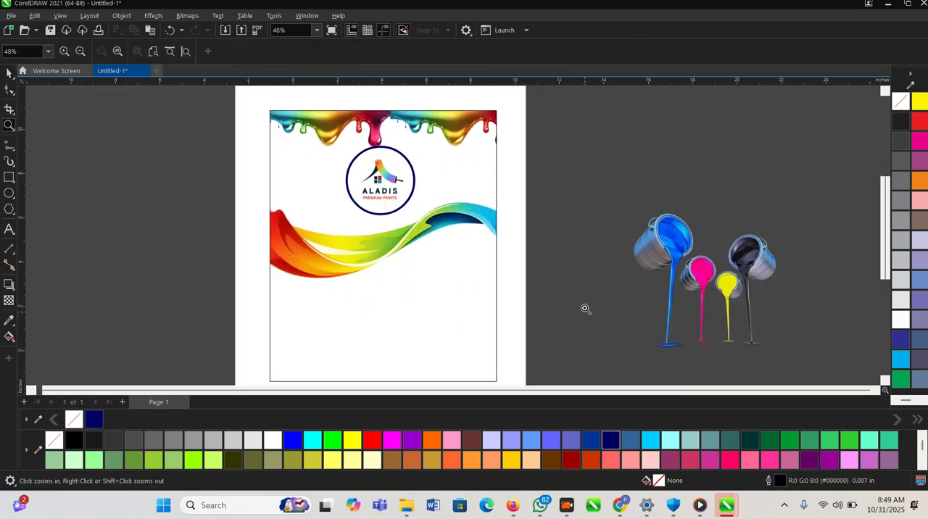
double_click(346, 254)
left_click_drag(334, 266, 334, 287)
left_click(100, 136)
left_click(145, 208)
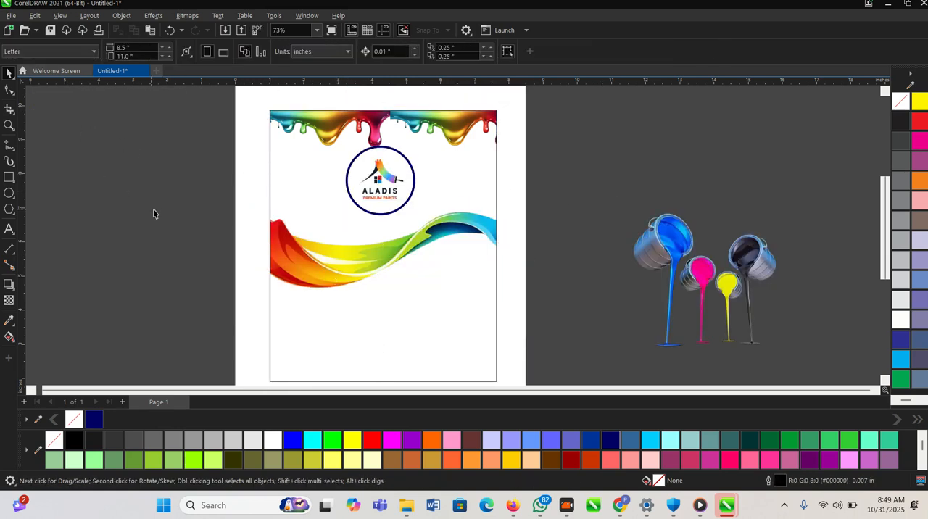
- Move the pouring paint cans onto the label's lower right and scale them down to about 2.83 × 3.09 in
scroll(386, 195, "down", 2)
scroll(368, 232, "up", 1)
left_click(472, 281)
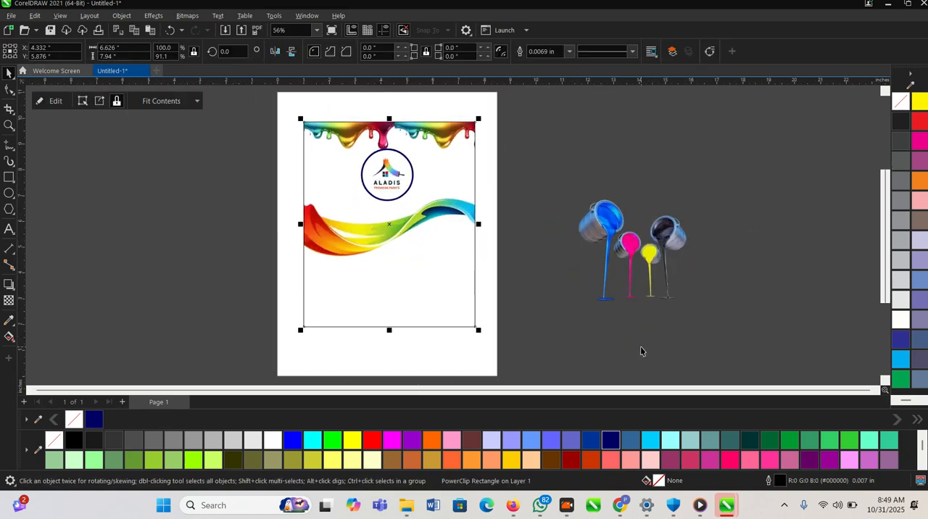
key("z")
scroll(569, 311, "down", 2)
left_click_drag(316, 145, 680, 383)
key("space")
mouse_move(587, 243)
left_mouse_down()
mouse_move(490, 251)
mouse_move(424, 274)
left_mouse_up()
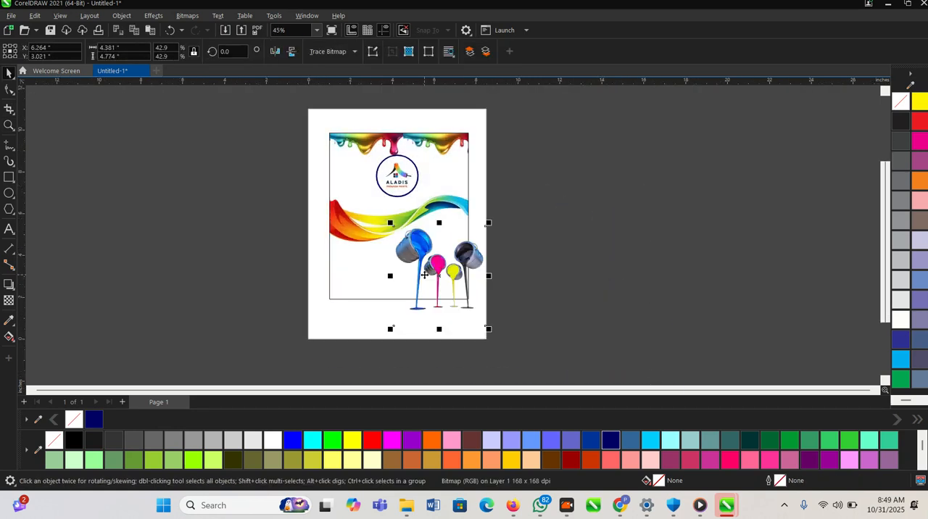
scroll(424, 274, "up", 1)
left_click_drag(498, 337, 457, 293)
- Place a copy of the paint cans at the label's left edge and PowerClip both can images inside the rectangle
mouse_move(413, 243)
left_mouse_down()
mouse_move(463, 229)
mouse_move(533, 226)
mouse_move(469, 209)
mouse_move(452, 228)
mouse_move(492, 227)
mouse_move(195, 237)
left_mouse_up()
scroll(460, 224, "up", 4)
left_click(513, 246)
left_click(549, 262)
left_click(464, 236, "ctrl")
scroll(470, 227, "up", 1)
scroll(492, 228, "down", 1)
right_click(200, 238)
left_click(142, 224)
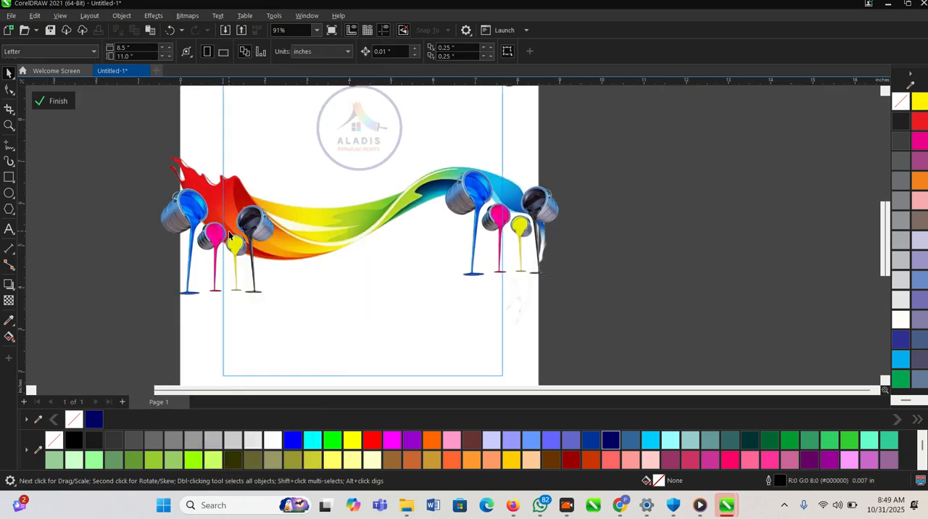
scroll(227, 231, "up", 3)
left_click(204, 235)
left_click(58, 101)
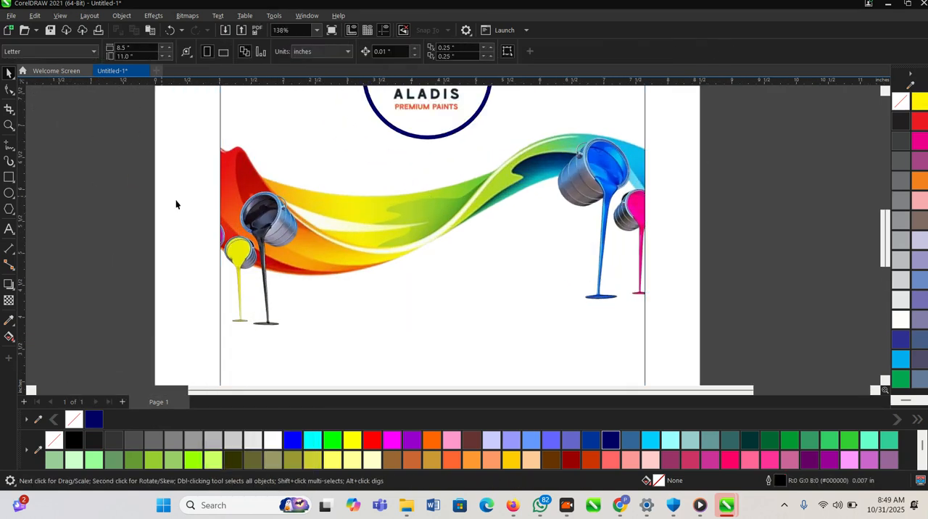
- Delete both paint can images from the rectangle's PowerClip contents and finish editing
double_click(468, 250)
left_click_drag(492, 243, 539, 285)
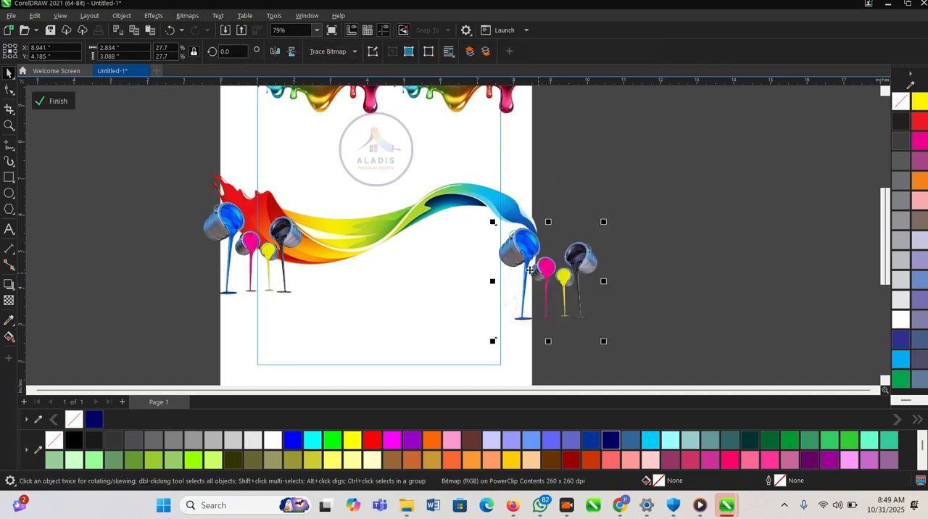
key("Delete")
left_click(255, 257)
key("Delete")
scroll(265, 262, "down", 2)
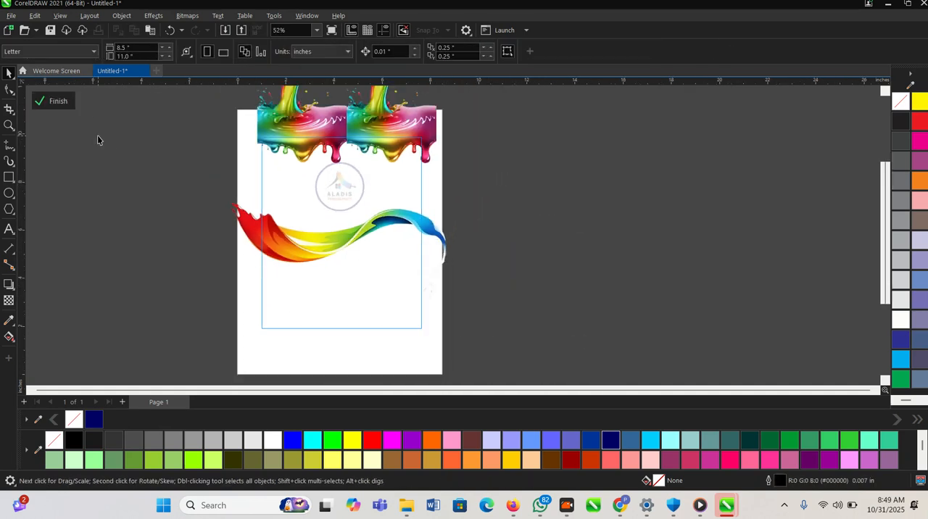
left_click(66, 103)
- Switch to WhatsApp and copy the company name "Aladis prime limited" from the client's chat
scroll(445, 290, "up", 1)
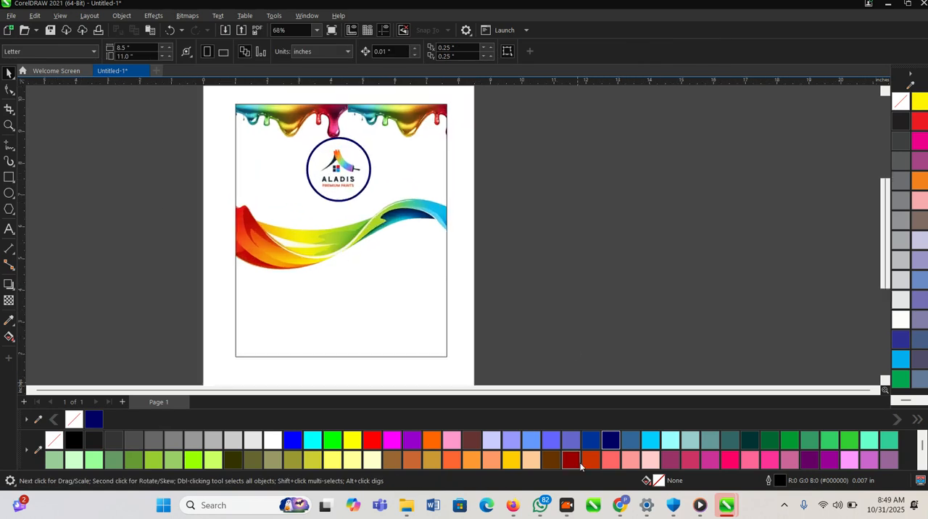
left_click(541, 504)
scroll(424, 354, "up", 3)
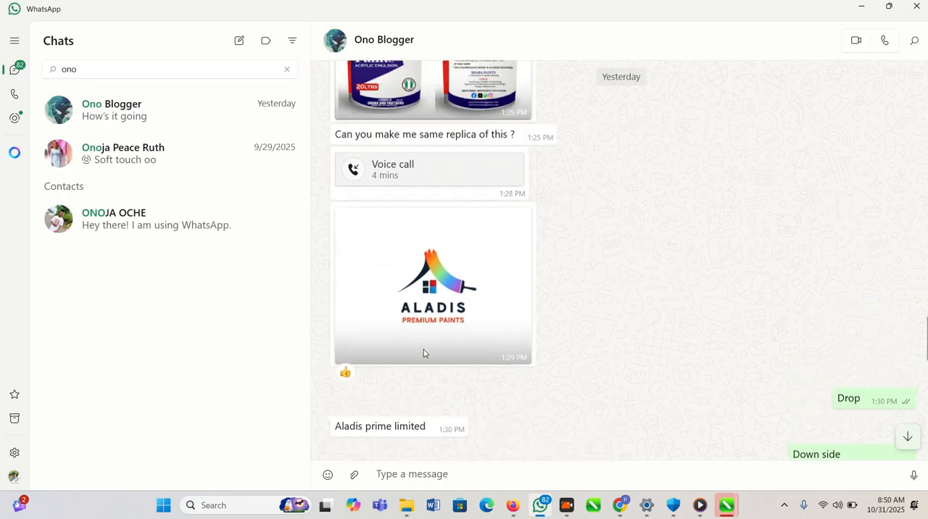
scroll(422, 352, "down", 3)
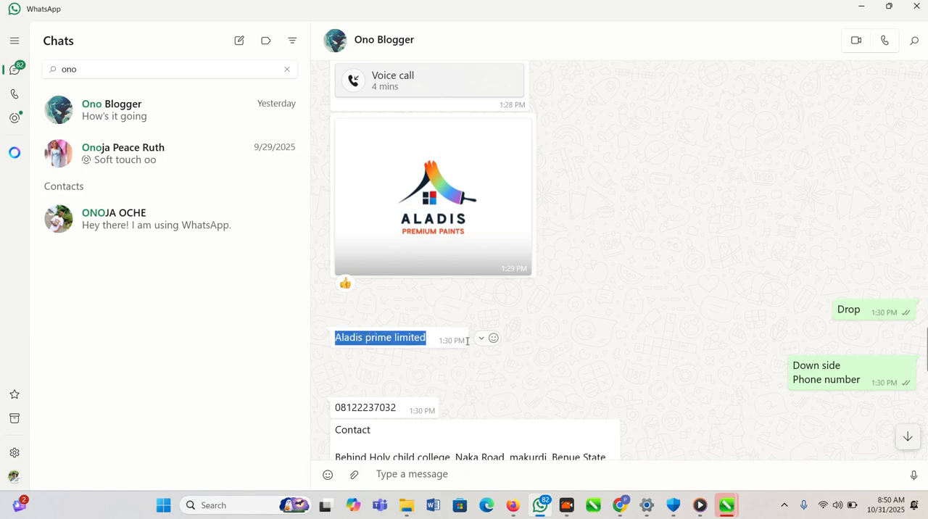
- Return to CorelDRAW and add the text "Aladis prime limited" below the logo circle
key("alt+Tab")
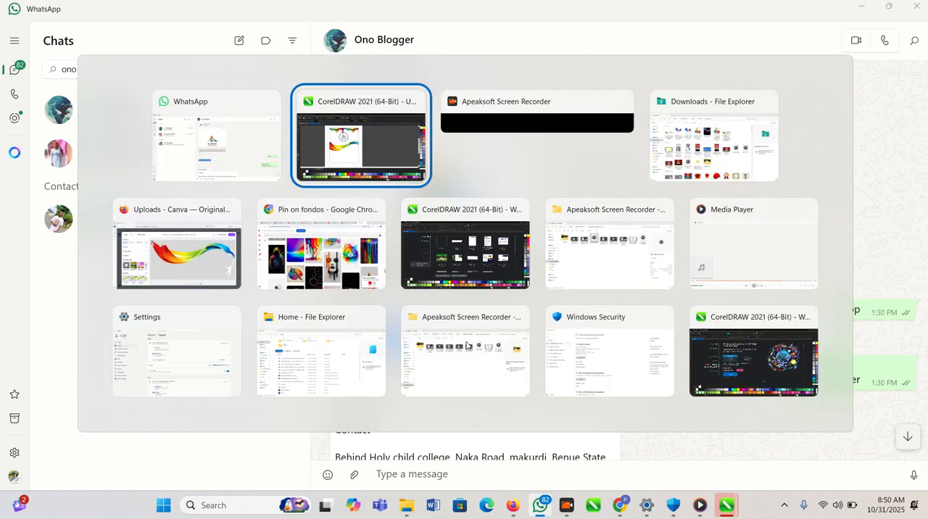
left_click(323, 238)
scroll(325, 225, "up", 1)
left_click(341, 186)
left_click(108, 232)
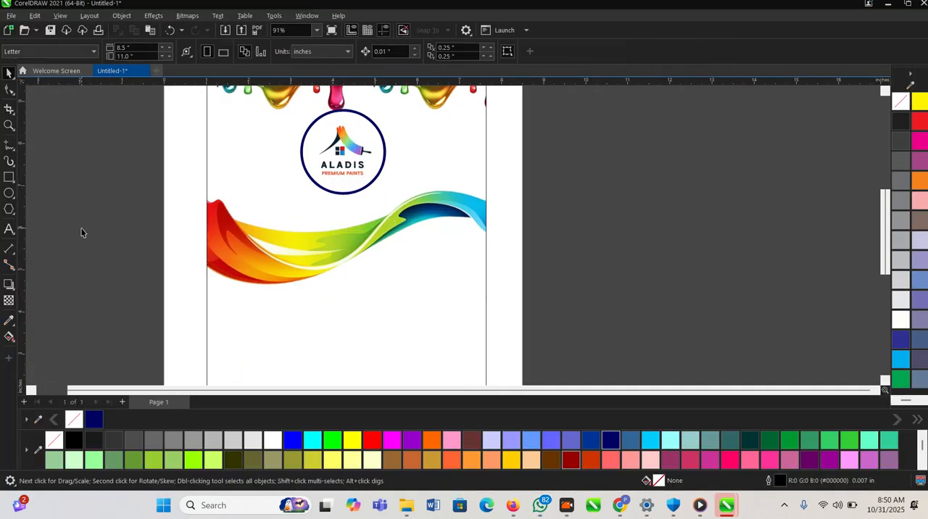
left_click(9, 230)
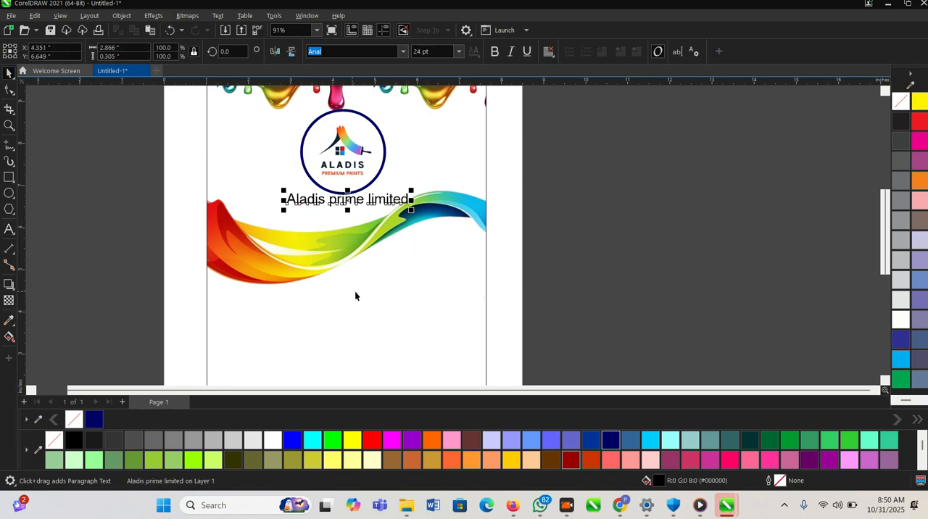
- Set the company name's font to Futura Bk BT and move the text slightly down, centred under the logo circle
scroll(346, 288, "up", 1)
left_click(403, 52)
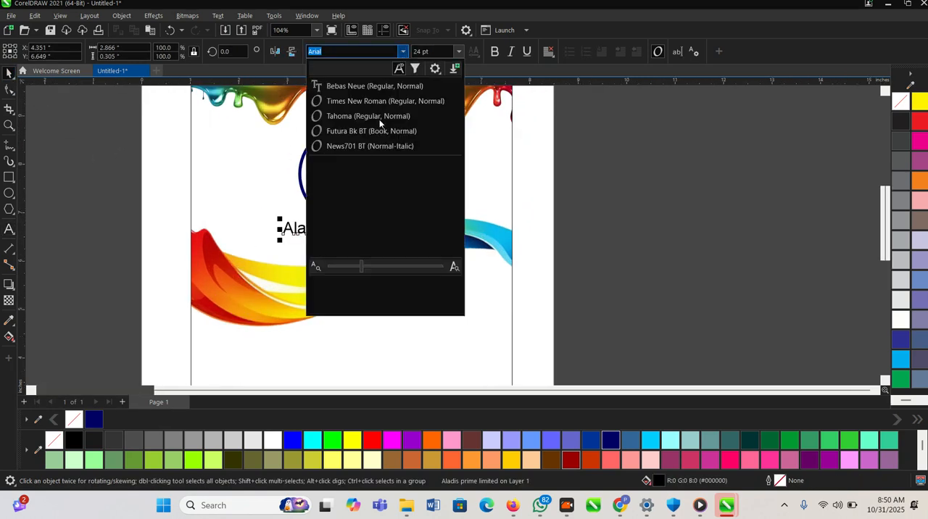
left_click(353, 129)
scroll(332, 232, "up", 2)
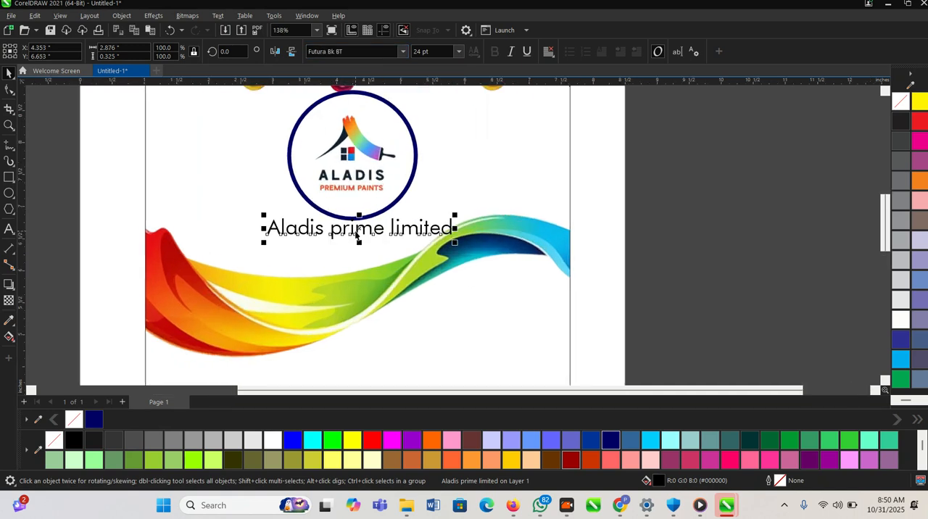
left_click_drag(357, 229, 353, 235)
- Lower the paint wave slightly to clear the company name, and select the company name text
scroll(363, 261, "down", 2)
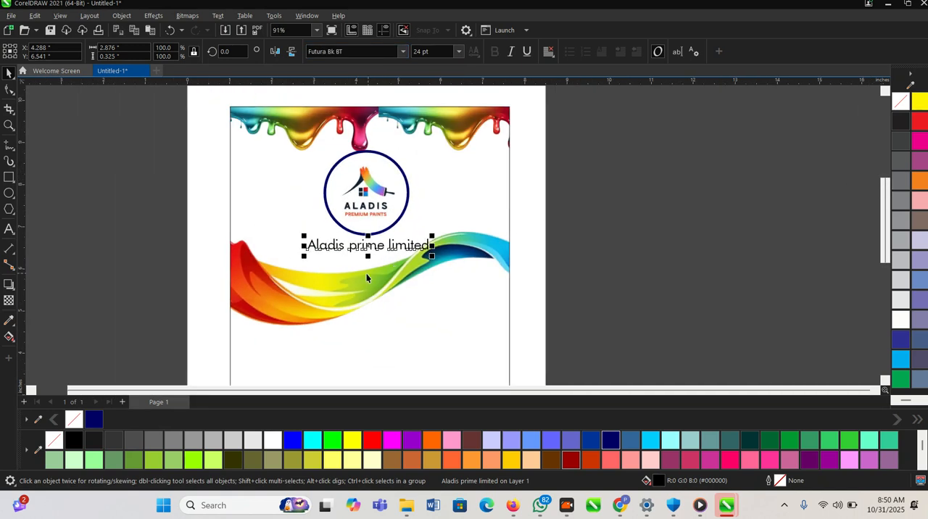
left_click_drag(350, 287, 350, 300)
left_click(389, 248)
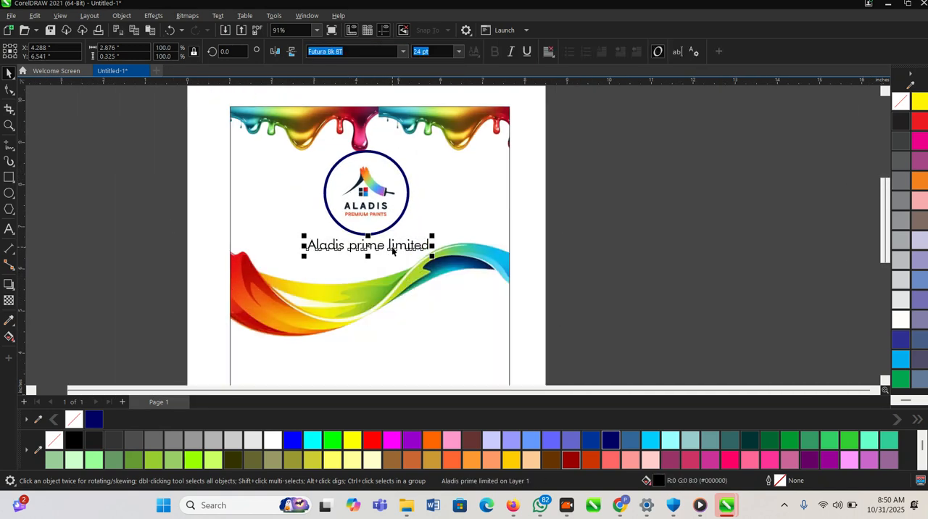
- Shrink the logo circle and raise it slightly to leave a gap above the company name
scroll(392, 247, "up", 2)
left_click(377, 203)
left_click_drag(417, 235, 406, 223)
left_click_drag(360, 192, 362, 189)
left_click(391, 247)
left_click(419, 245)
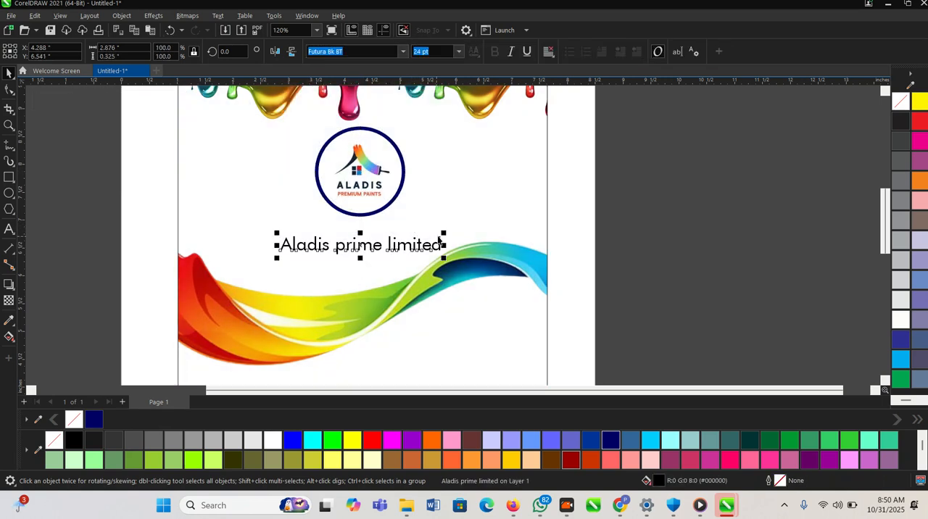
left_click_drag(451, 231, 448, 229)
- Switch to WhatsApp and select the slogan "…Because Quality Painting Deserves Professional Finishing." in the client's chat
key("alt+Tab")
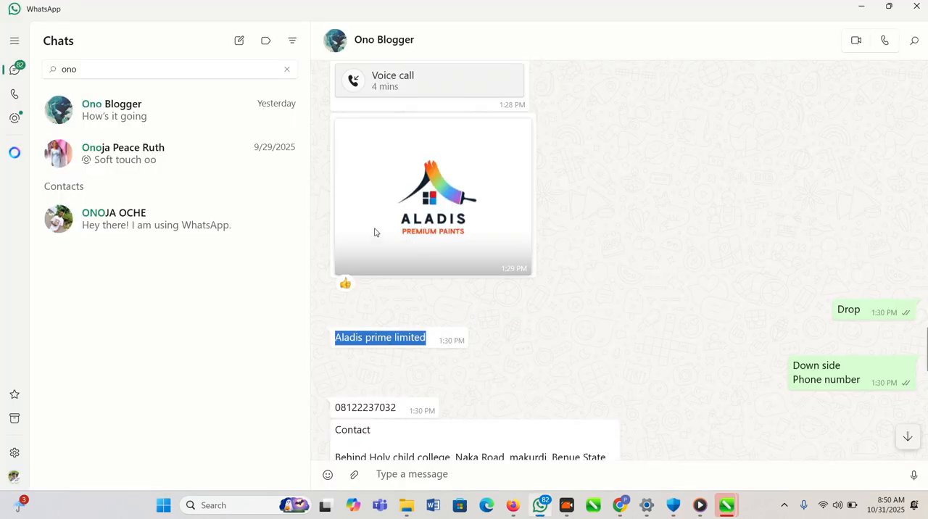
scroll(392, 215, "up", 3)
scroll(397, 308, "down", 8)
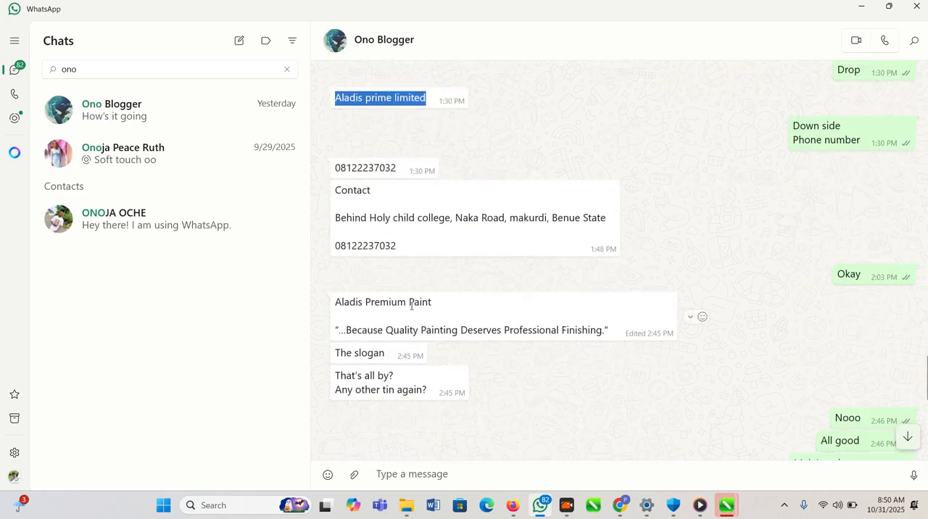
key("alt+Tab")
key("alt+Tab")
scroll(397, 308, "down", 2)
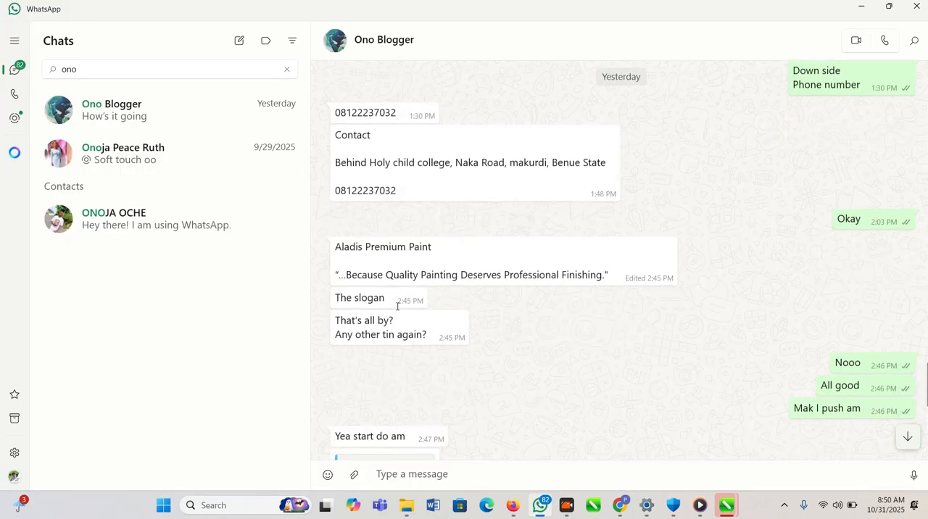
left_click_drag(607, 214, 365, 202)
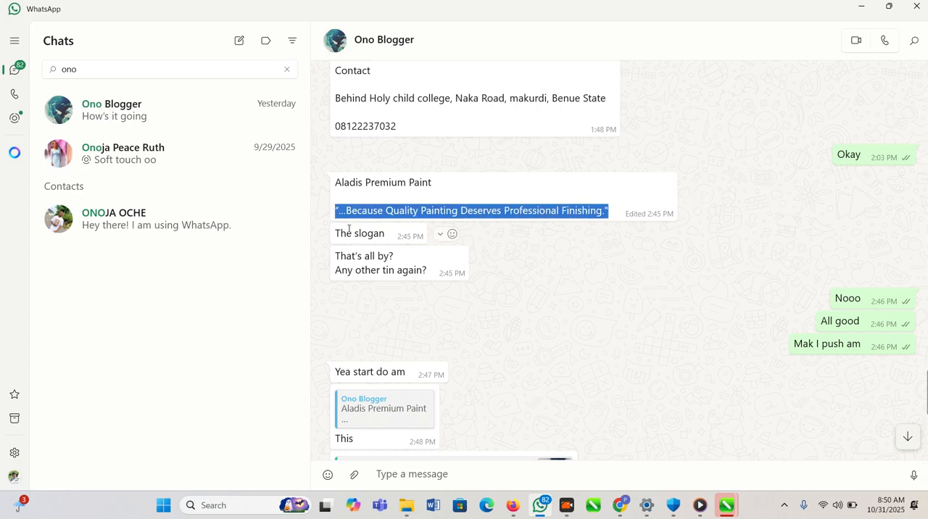
- Return to CorelDRAW, duplicate the company name just below the original, and replace the copy's text with the copied slogan
key("alt+Tab")
scroll(368, 250, "up", 1)
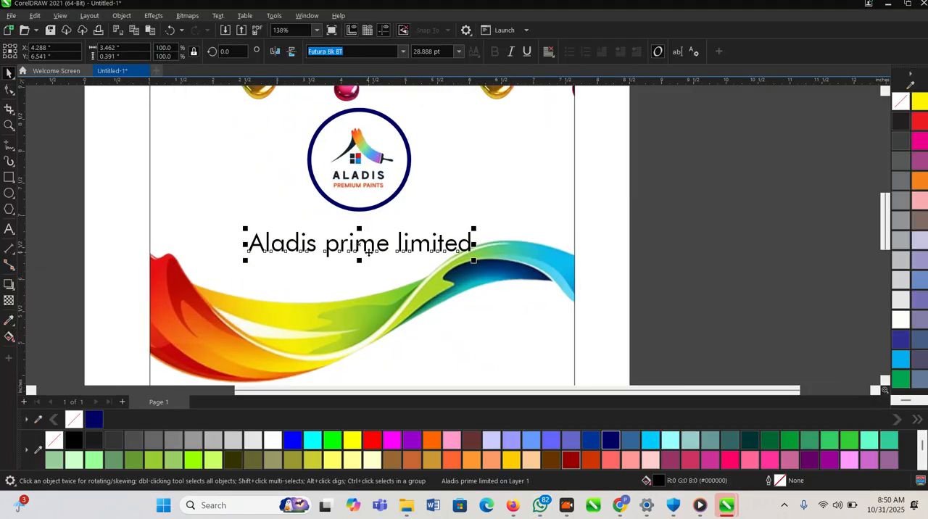
scroll(367, 250, "up", 1)
left_click(371, 250)
left_click(364, 246)
left_click_drag(363, 241, 359, 269)
right_click(359, 270)
double_click(358, 270)
key("ctrl+a")
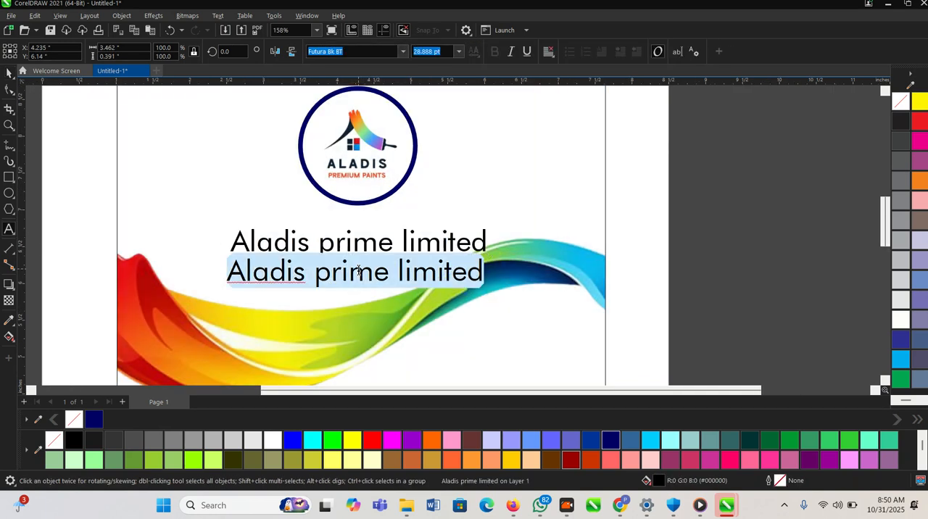
type("\"…Because Quality Painting Deserves Professional  Finishing.\"")
scroll(359, 269, "down", 2)
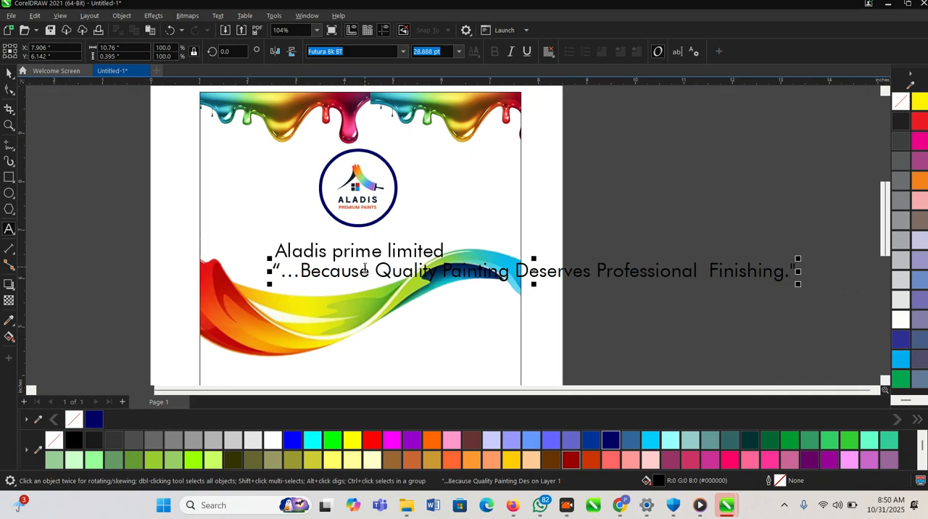
- Copy the brand name "Aladis Premium Paint" from the client's WhatsApp chat and return to CorelDRAW
key("alt+Tab")
left_click(418, 195)
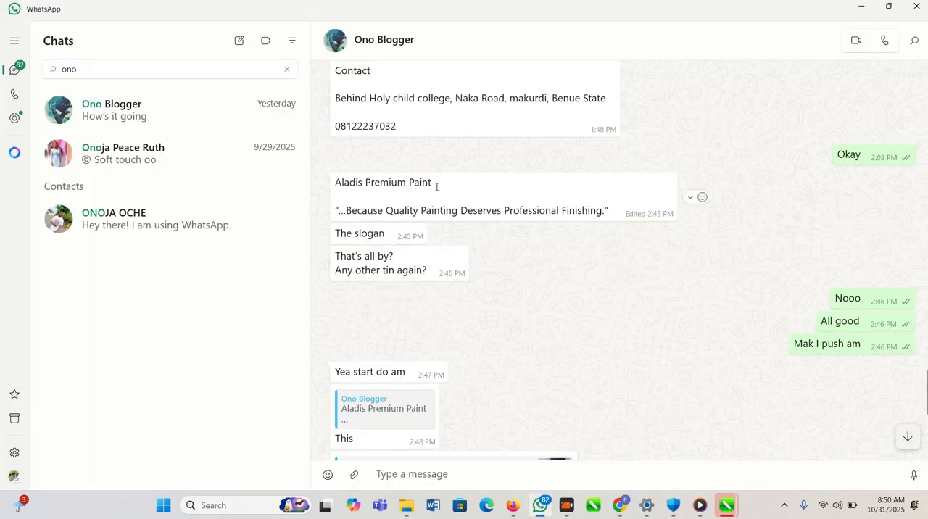
left_click_drag(437, 186, 316, 179)
right_click(355, 186)
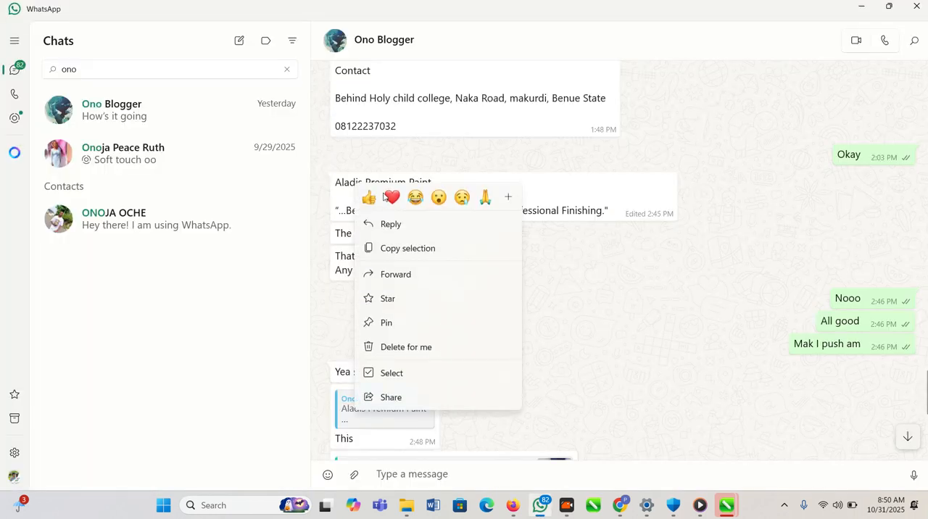
left_click(427, 254)
key("alt+Tab")
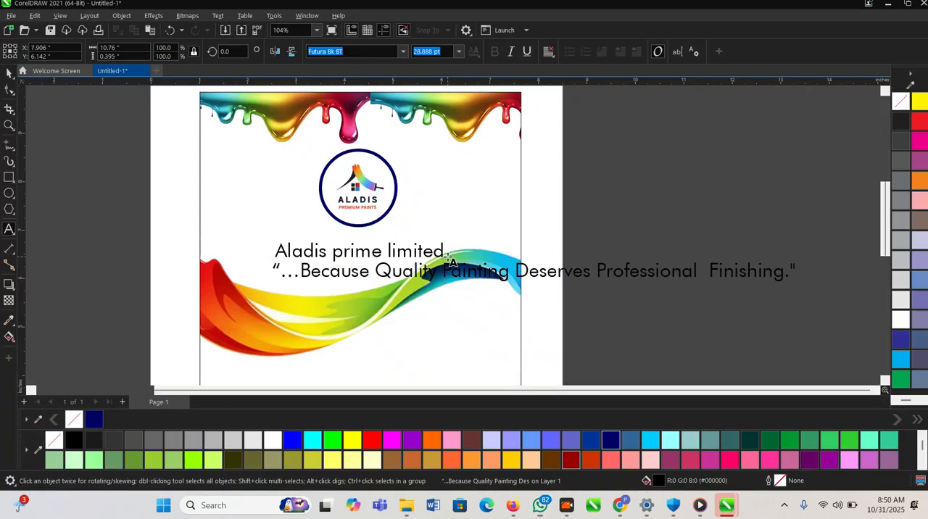
- Duplicate "Aladis prime limited" lower down over the paint wave and replace the upper text with "Aladis Premium Paint"
left_click(7, 74)
left_click(349, 252)
left_click_drag(349, 271, 341, 351)
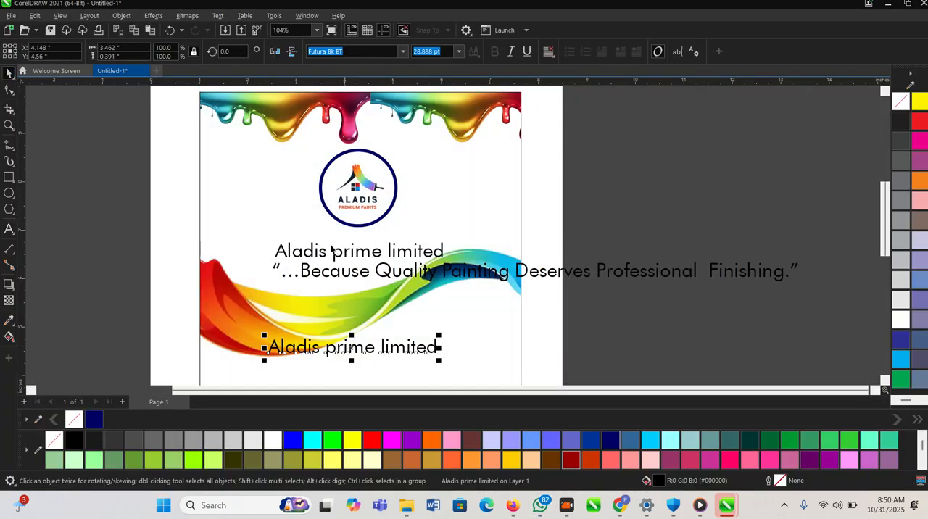
double_click(339, 253)
key("ctrl+a")
key("ctrl+v")
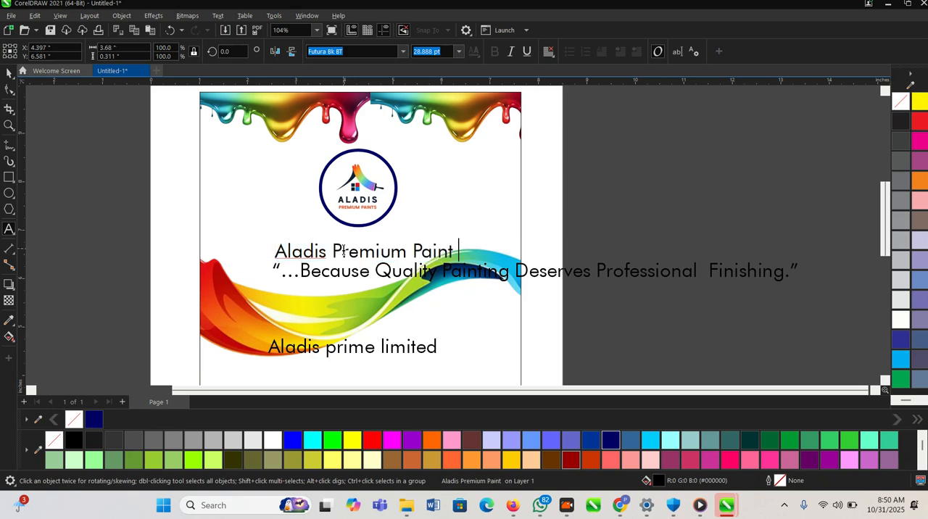
left_click(10, 73)
- Shrink the "Aladis Premium Paint" heading to about 18 pt and the slogan to about 6.7 pt
scroll(344, 219, "up", 1)
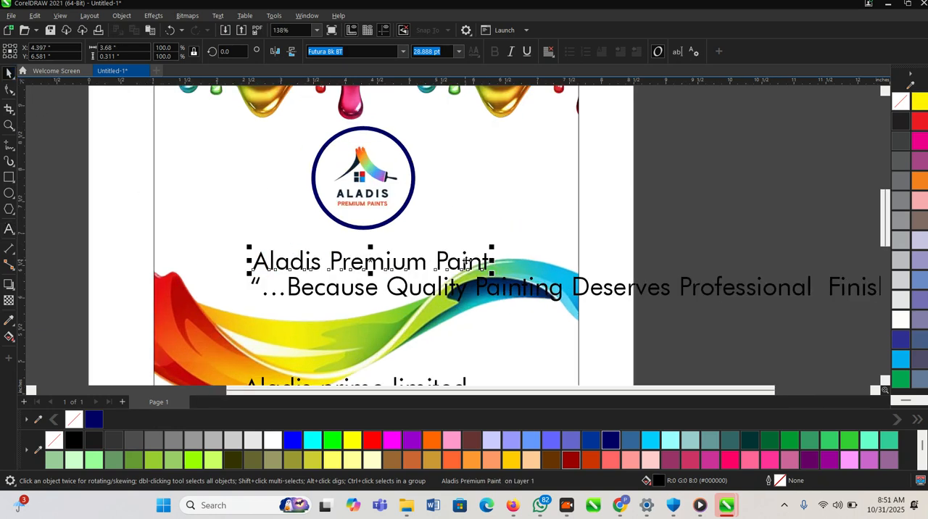
mouse_move(494, 250)
left_mouse_down()
mouse_move(407, 254)
mouse_move(404, 242)
left_mouse_up()
scroll(403, 242, "up", 1)
left_click(390, 289)
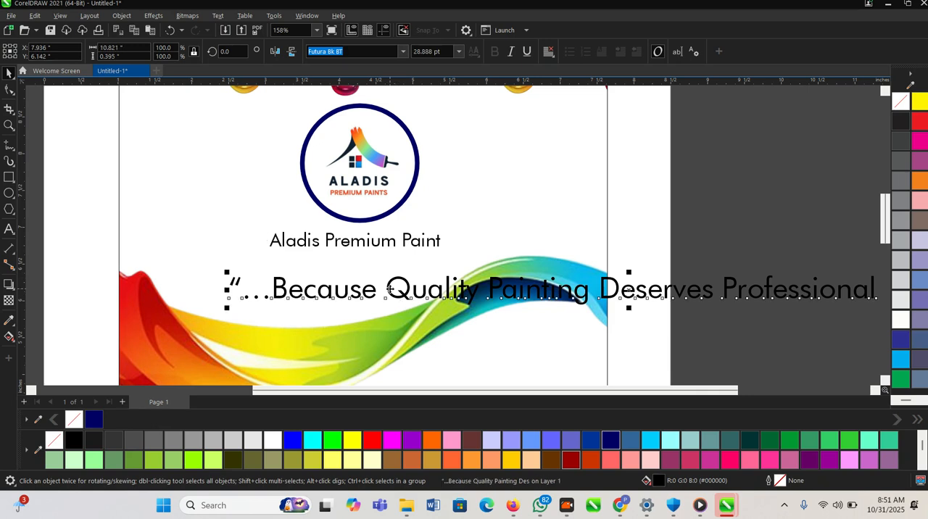
scroll(391, 289, "down", 2)
left_click_drag(731, 256, 385, 214)
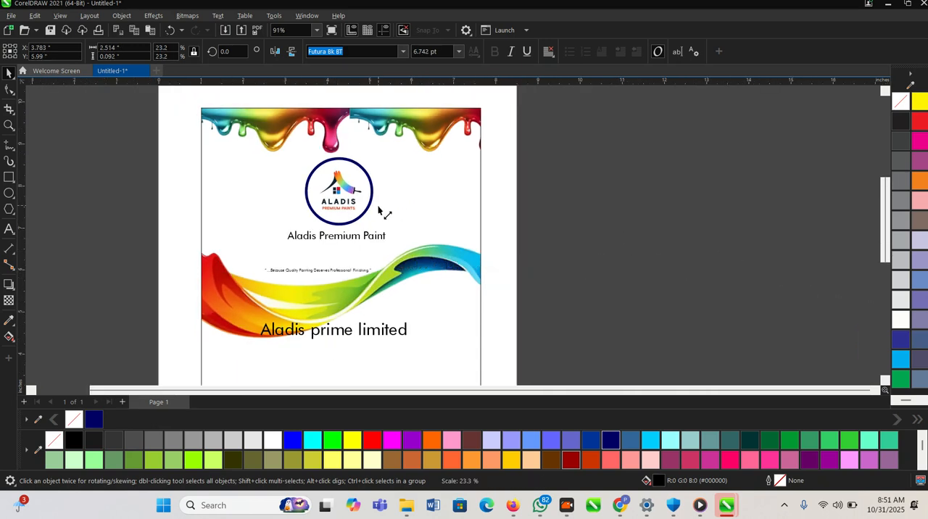
- Move the slogan directly under the heading and raise the logo circle slightly to widen the gap above the heading
scroll(333, 261, "up", 2)
left_click_drag(338, 278, 348, 236)
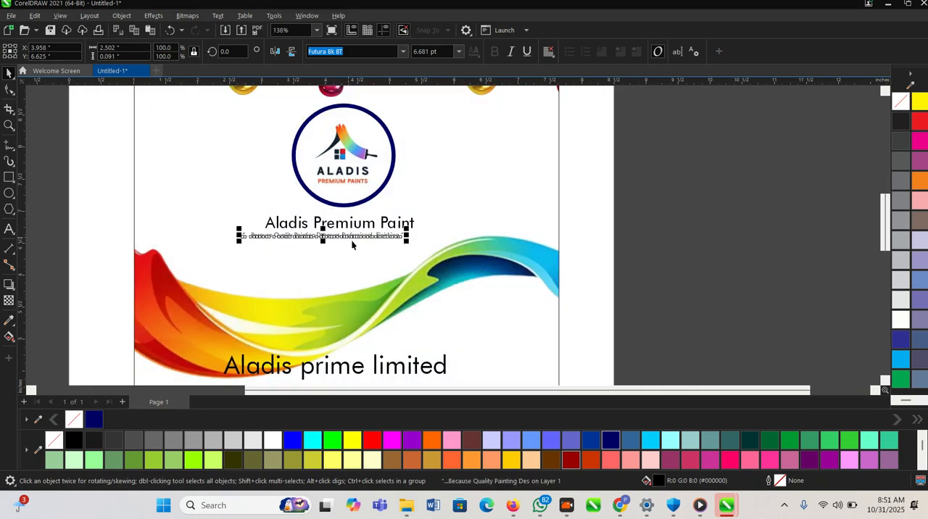
scroll(362, 239, "up", 1)
scroll(415, 240, "down", 3)
left_click_drag(368, 175, 368, 146)
scroll(368, 190, "down", 1)
- Set the heading's font to Bebas Neue and enlarge it to about 43.6 pt
left_click(383, 223)
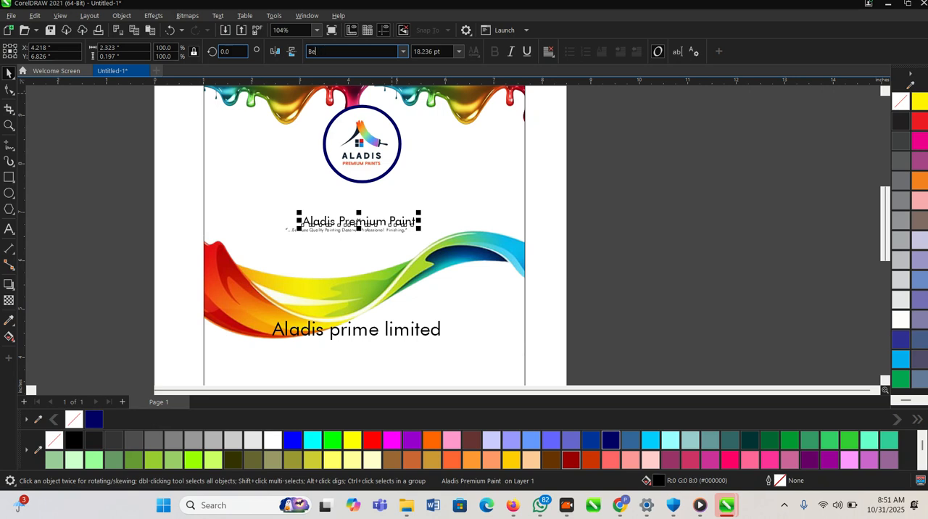
key("Return")
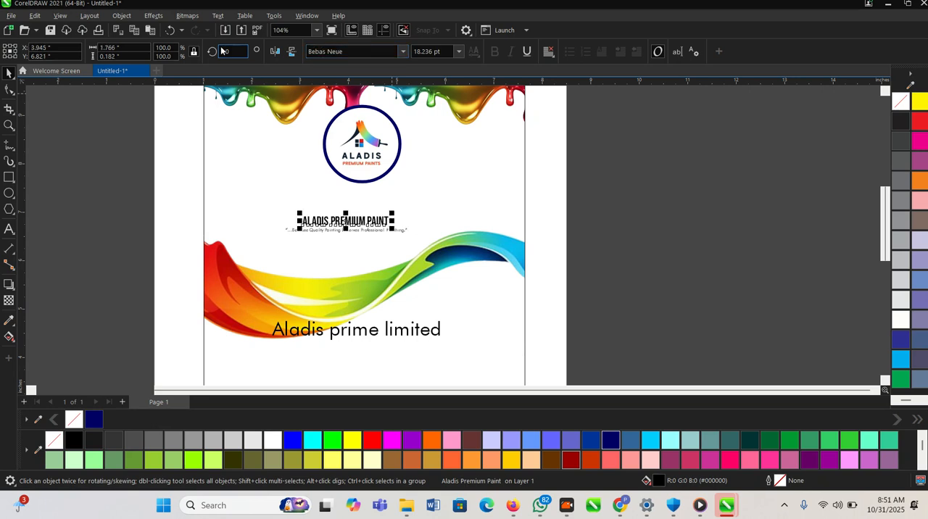
scroll(403, 221, "up", 3)
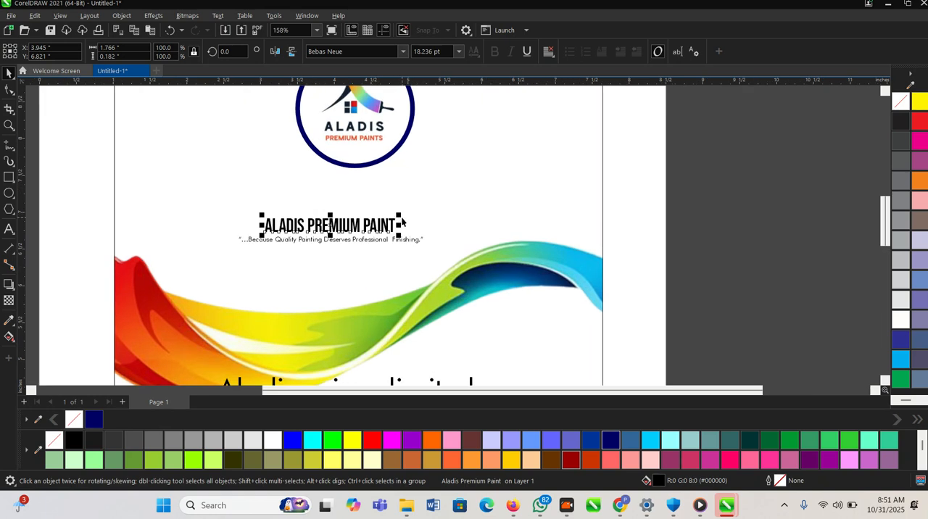
left_click_drag(399, 216, 582, 194)
- Centre the heading horizontally on the label and raise it to just below the logo circle
left_click(523, 165, "shift")
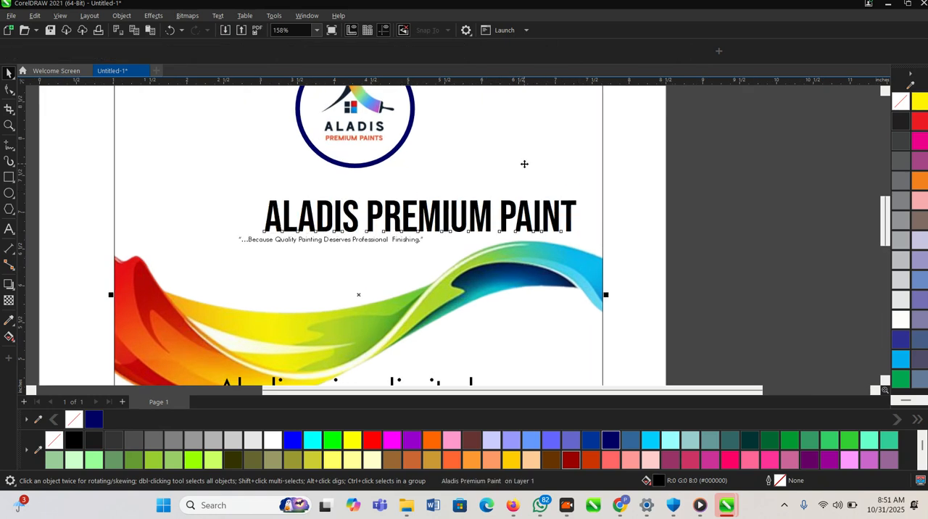
key("c")
left_click(711, 239)
scroll(403, 254, "up", 1)
left_click(376, 211)
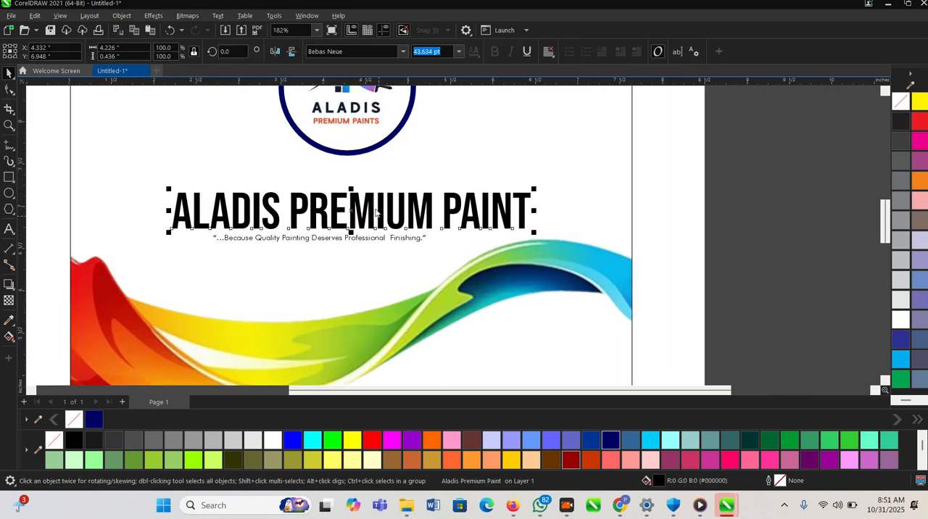
left_click(350, 212)
left_click(354, 218)
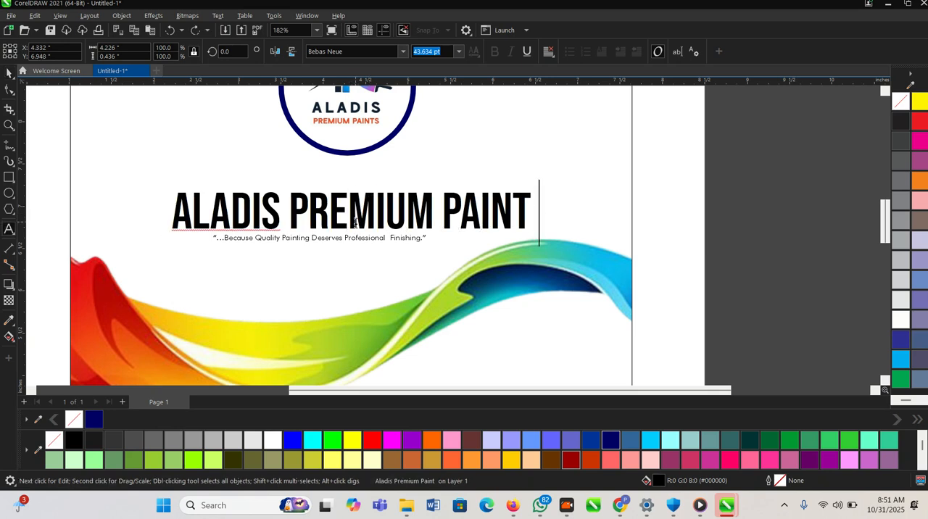
left_click(9, 73)
left_click_drag(296, 205, 296, 177)
- Enlarge the slogan to about 12 pt and set its font to News701 BT
left_click(319, 237)
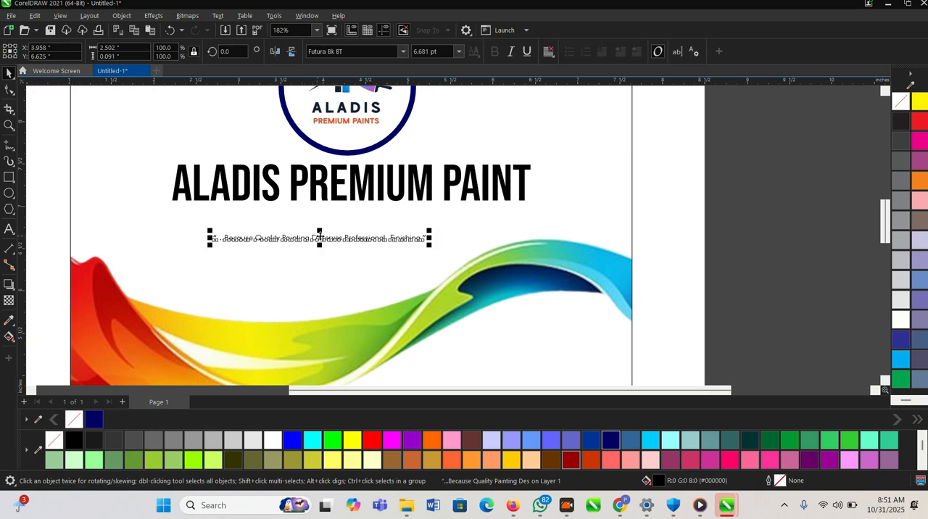
left_click_drag(430, 232, 514, 231)
left_click(513, 52)
left_click(402, 51)
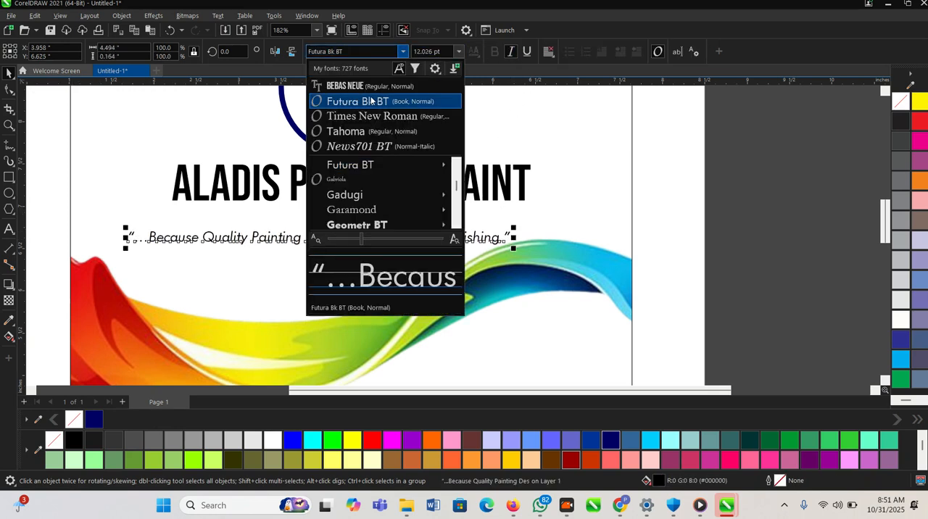
left_click(359, 130)
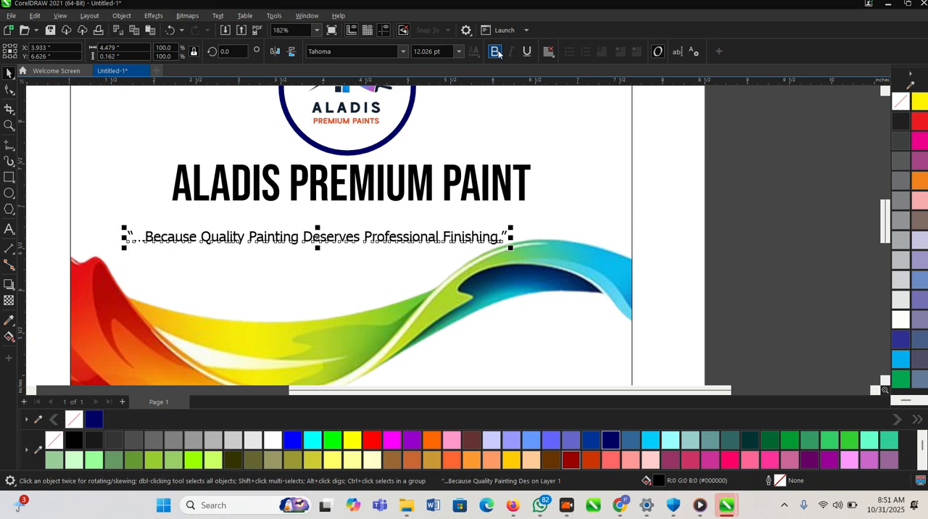
left_click(388, 54)
left_click(341, 145)
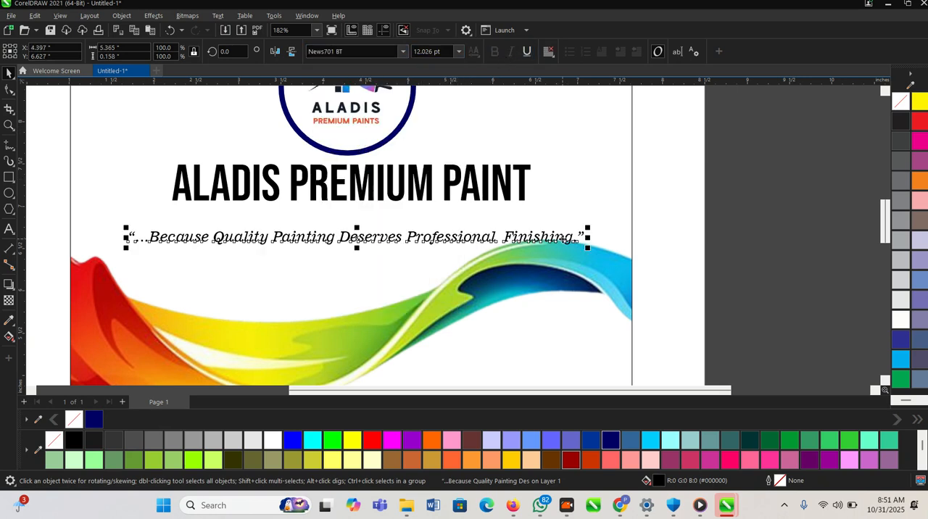
- Shrink the slogan to about 9.8 pt and centre it on the label just below the heading
left_click_drag(589, 230, 504, 229)
left_click_drag(403, 238, 426, 219)
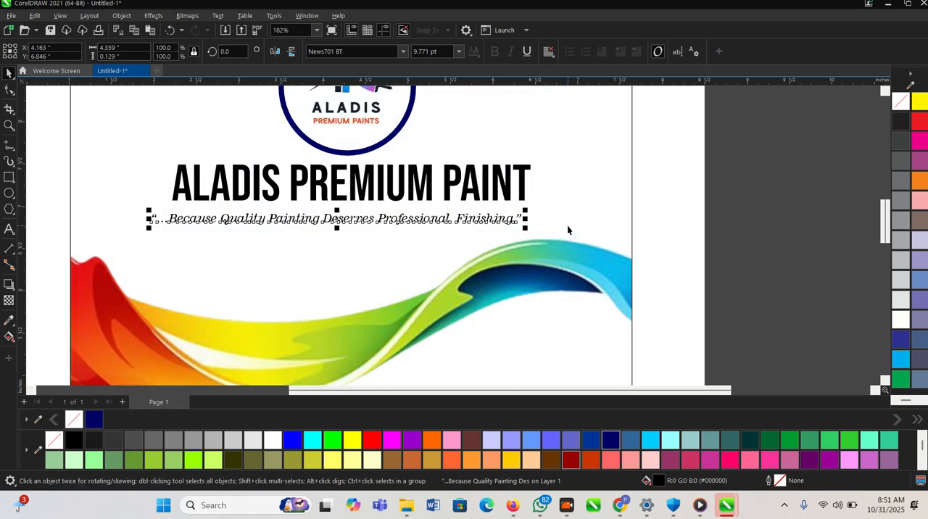
scroll(549, 214, "down", 2)
left_click_drag(749, 269, 206, 180)
left_click(207, 180)
scroll(312, 180, "down", 3)
left_click(595, 244)
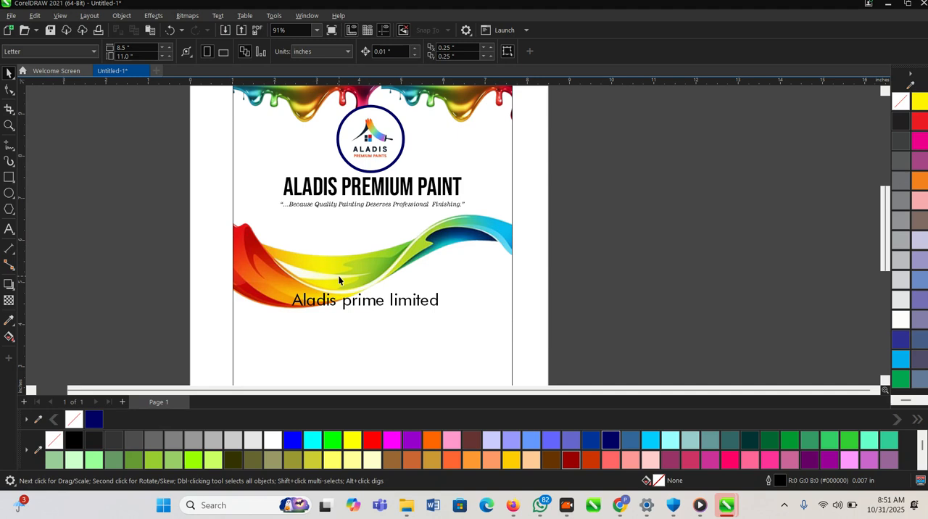
- Move the "Aladis prime limited" text from the paint wave down to near the label's lower edge
scroll(392, 246, "up", 2)
left_click(365, 259)
scroll(362, 290, "down", 4)
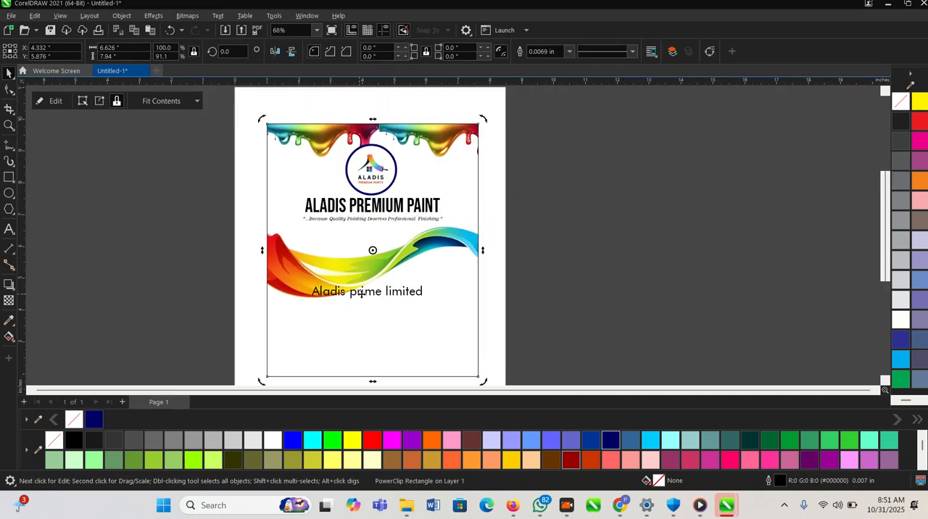
left_click(360, 294)
left_click_drag(360, 293, 358, 360)
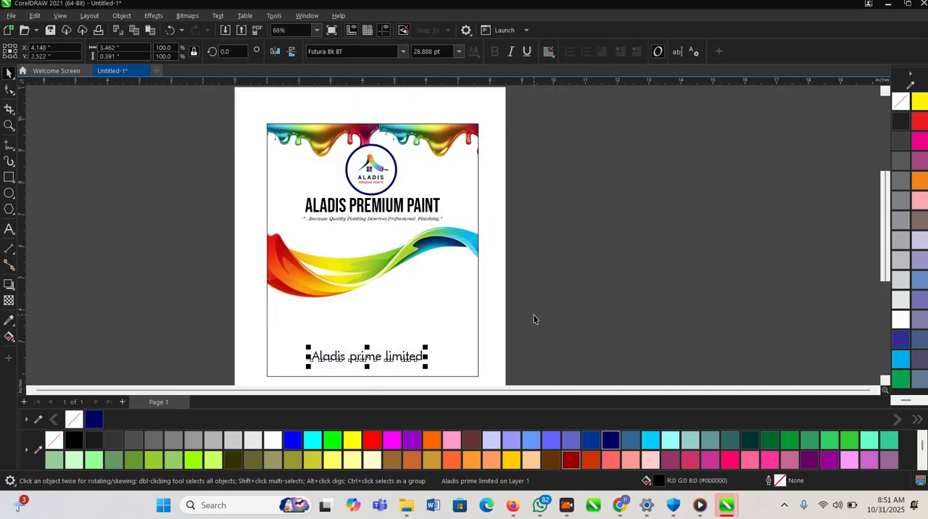
left_click(534, 304)
- Shrink the logo circle with its artwork to about 90% of its size
scroll(522, 212, "down", 3)
key("F2")
left_click_drag(302, 126, 589, 370)
scroll(439, 125, "up", 3)
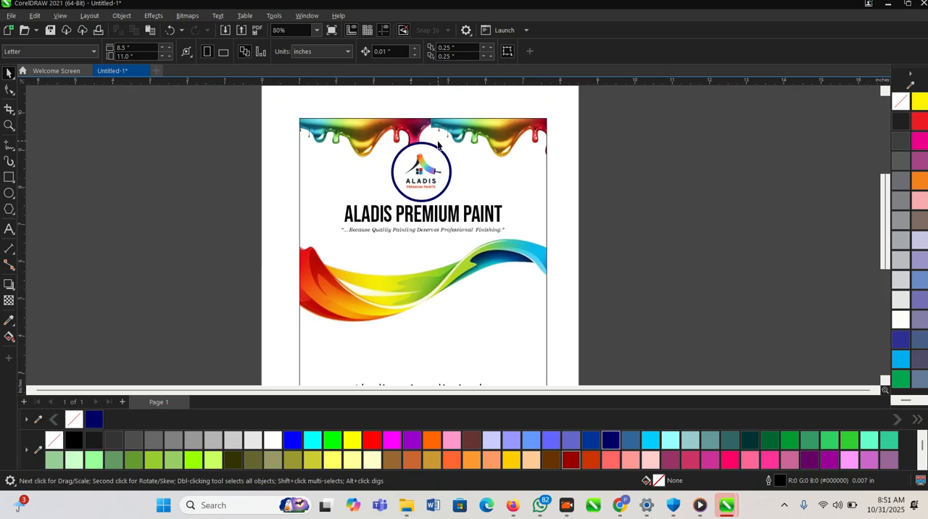
scroll(439, 126, "up", 2)
left_click(450, 146)
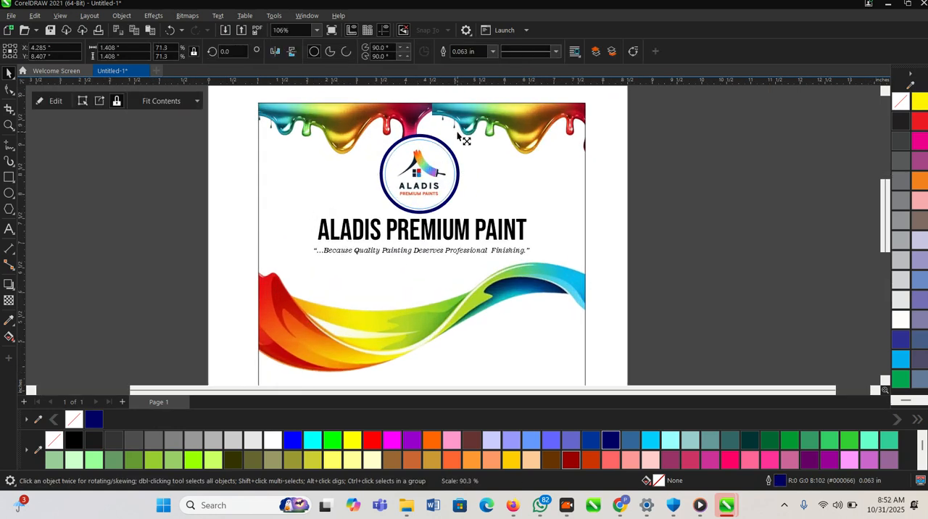
left_click(679, 259)
- Switch to WhatsApp and open the Shaba Paints bucket photo in the client's chat to examine the reference layout
key("alt+Tab")
scroll(467, 239, "down", 2)
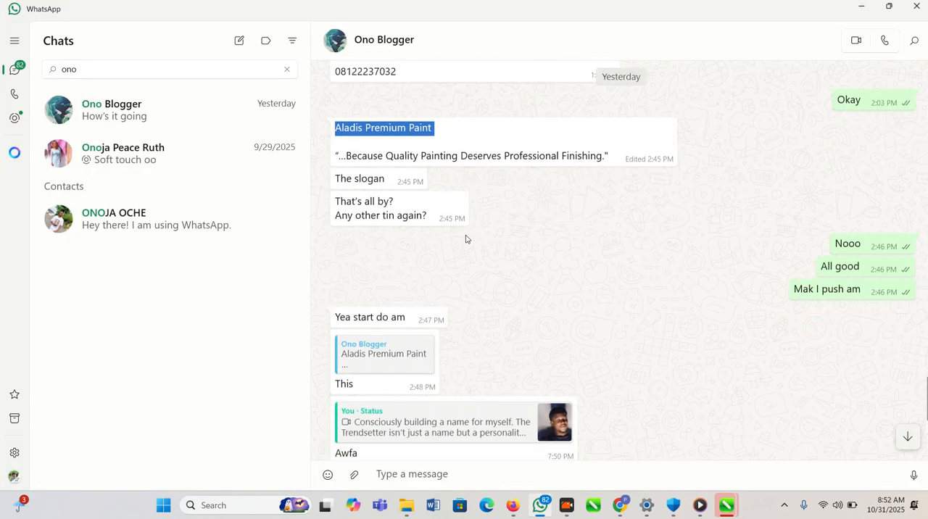
scroll(417, 261, "up", 4)
scroll(423, 282, "up", 7)
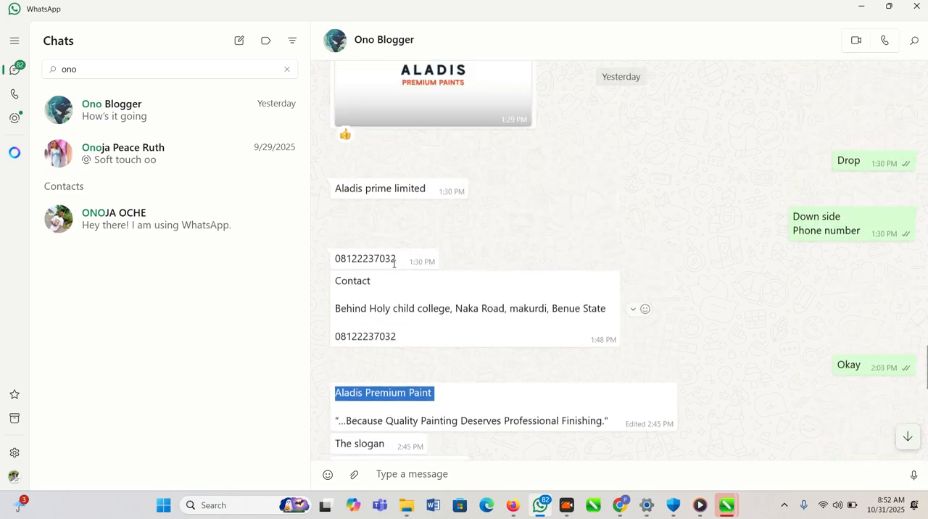
left_click(400, 244)
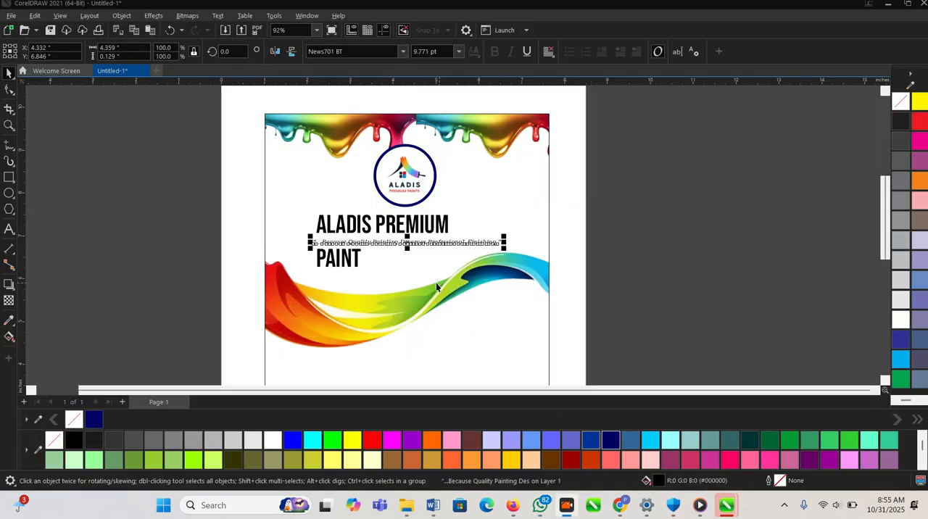
- Move the slogan down over the paint wave, below the two-line heading
scroll(404, 240, "up", 2)
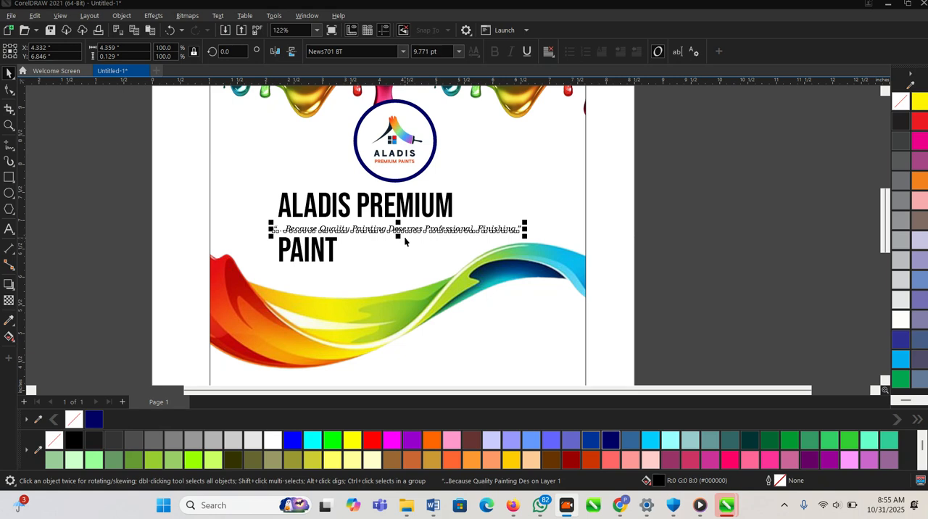
left_click_drag(408, 233, 407, 300)
scroll(297, 262, "up", 2)
- Break the two-line heading into separate texts and enlarge PAINT to about 88 pt
left_click(324, 246)
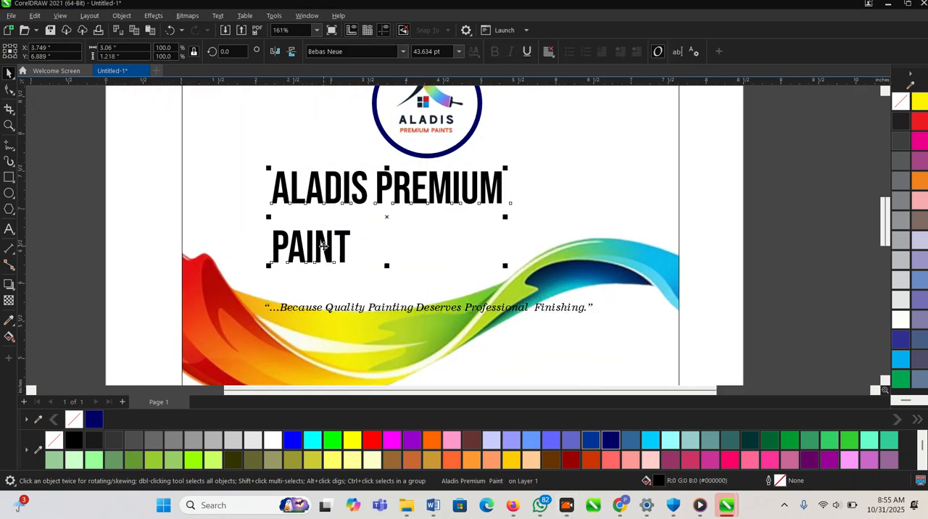
left_click(324, 249)
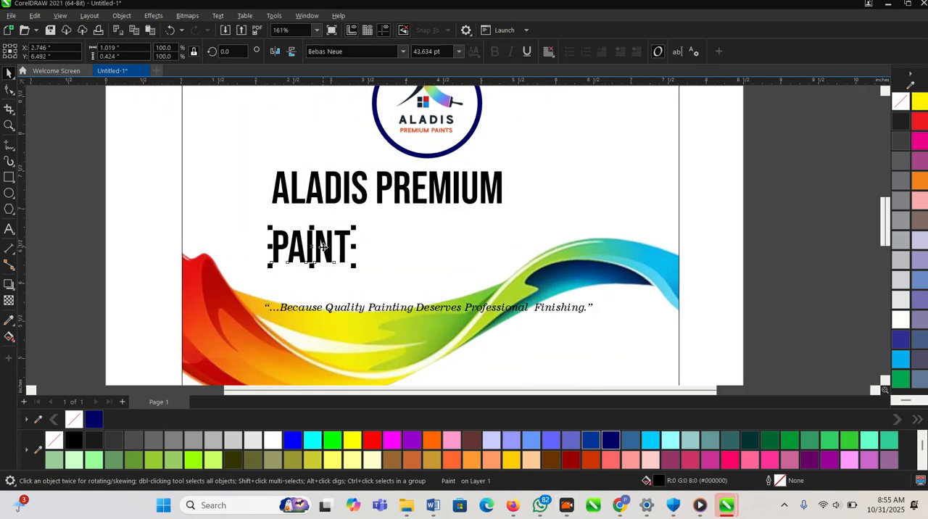
left_click_drag(361, 231, 601, 198)
scroll(435, 218, "up", 2)
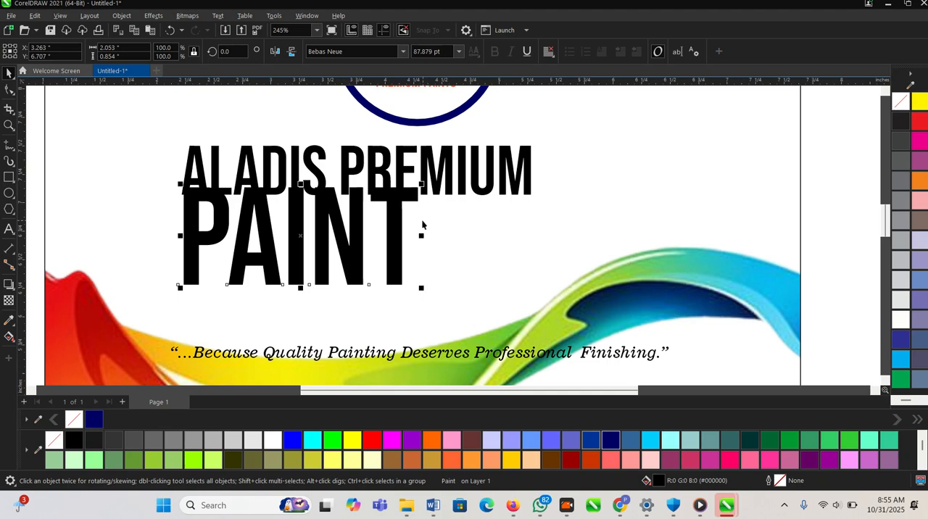
- Move PAINT down below ALADIS PREMIUM and shrink ALADIS PREMIUM to about the same width as PAINT
left_click_drag(403, 240, 408, 263)
scroll(426, 239, "down", 2)
left_click(389, 176)
left_click_drag(389, 176, 390, 186)
left_click(409, 229)
left_click(476, 208)
left_click_drag(513, 181, 428, 176)
left_click(385, 258)
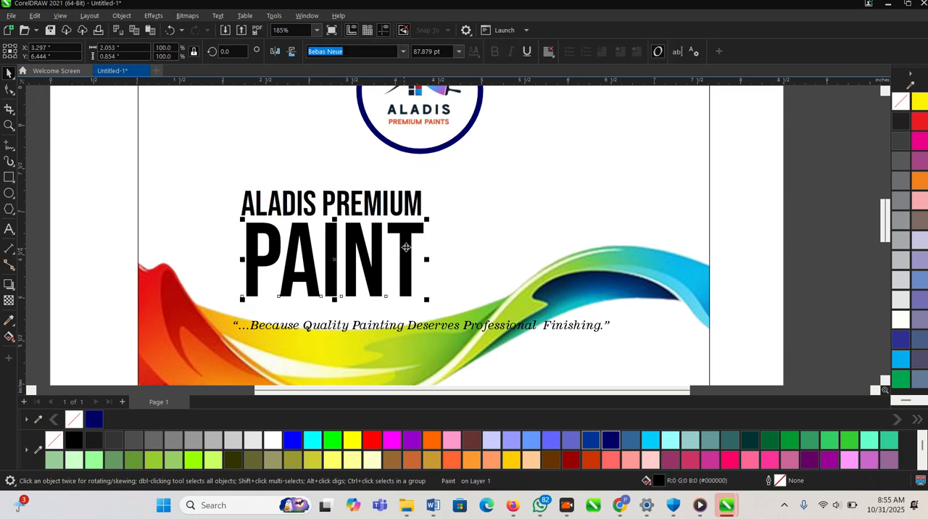
- Enlarge both heading lines together until PAINT is about 117 pt
scroll(435, 214, "down", 4)
left_click_drag(179, 181, 452, 255)
mouse_move(433, 206)
left_mouse_down()
mouse_move(513, 189)
mouse_move(502, 189)
left_mouse_up()
scroll(435, 209, "up", 1)
left_click(499, 222)
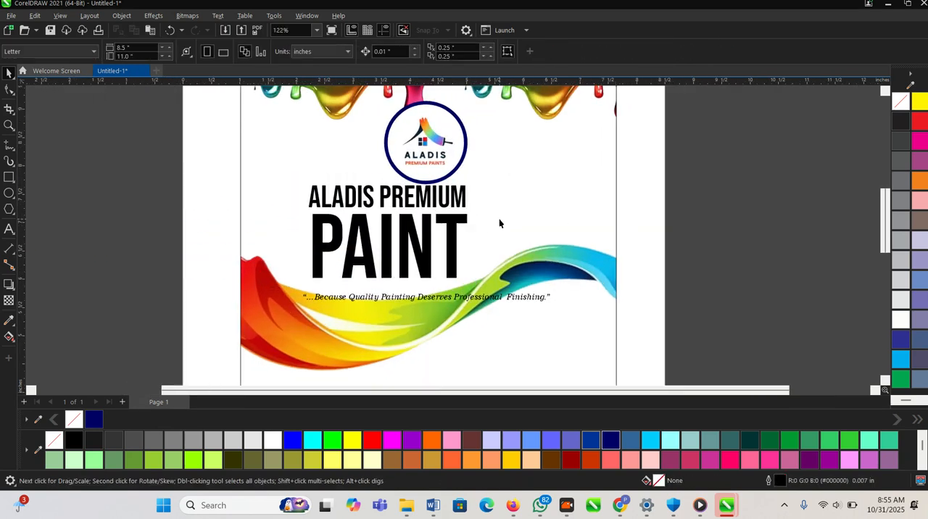
- Set PAINT in the Monument Extended font and convert it to uppercase
left_click(452, 226)
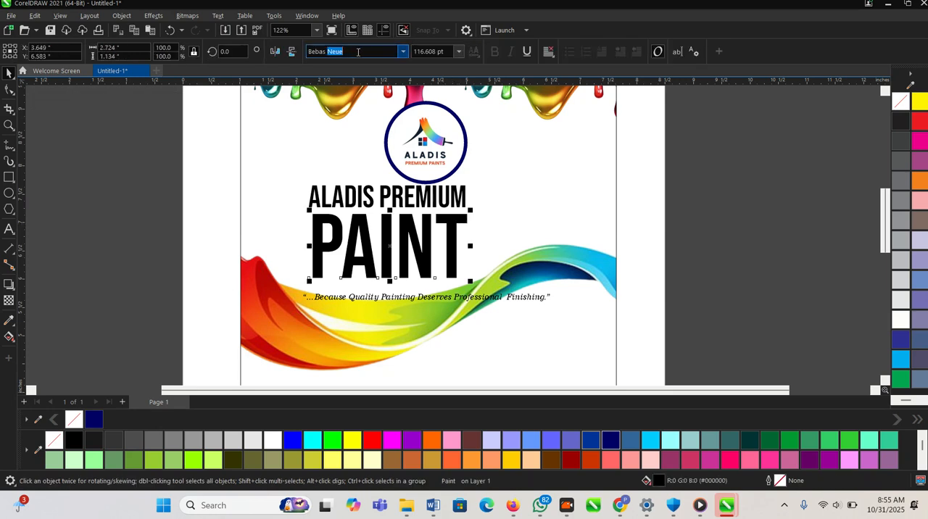
type("Monut")
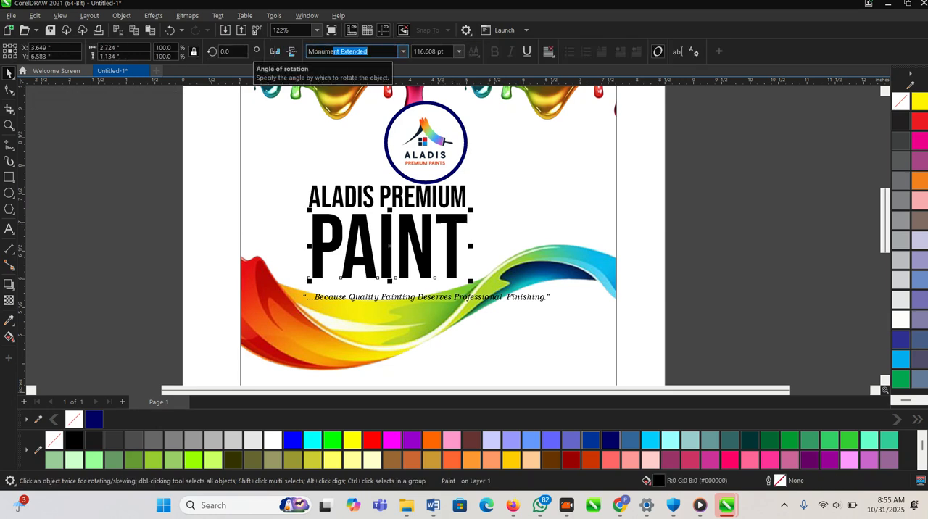
key("Return")
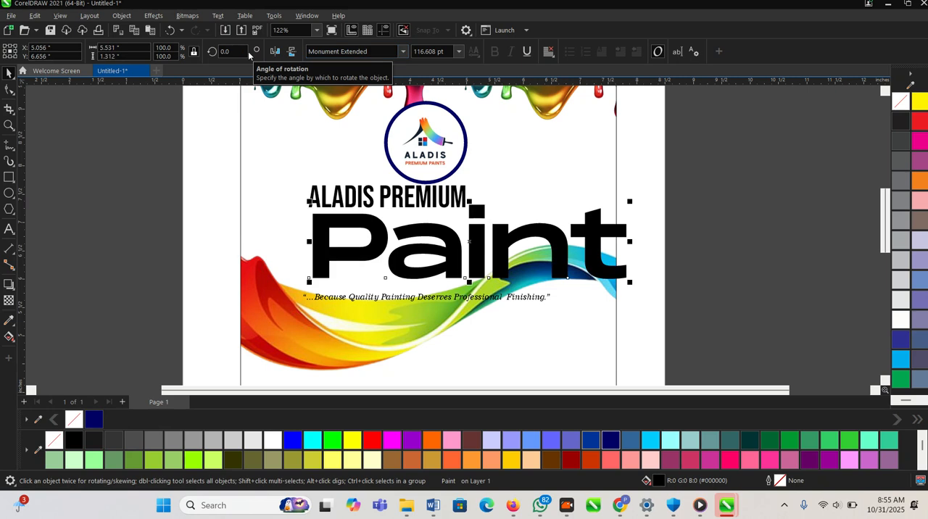
double_click(457, 249)
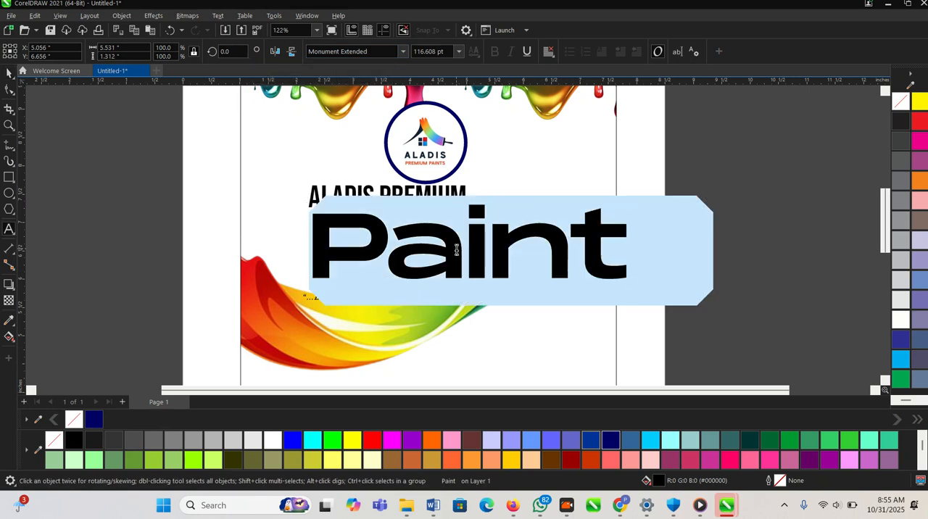
key("shift+F3")
left_click(444, 282)
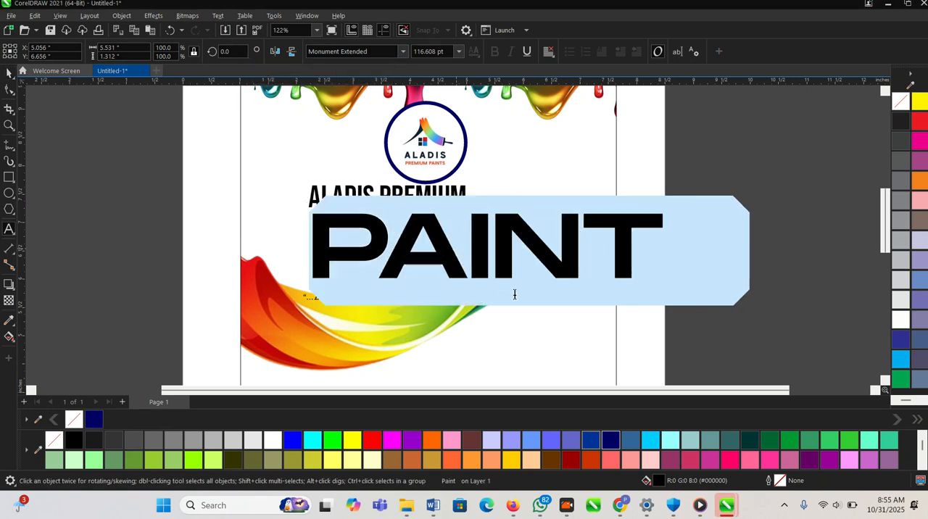
left_click(9, 73)
- Shrink PAINT to about 68 pt and move it up beneath ALADIS PREMIUM
scroll(648, 224, "up", 1)
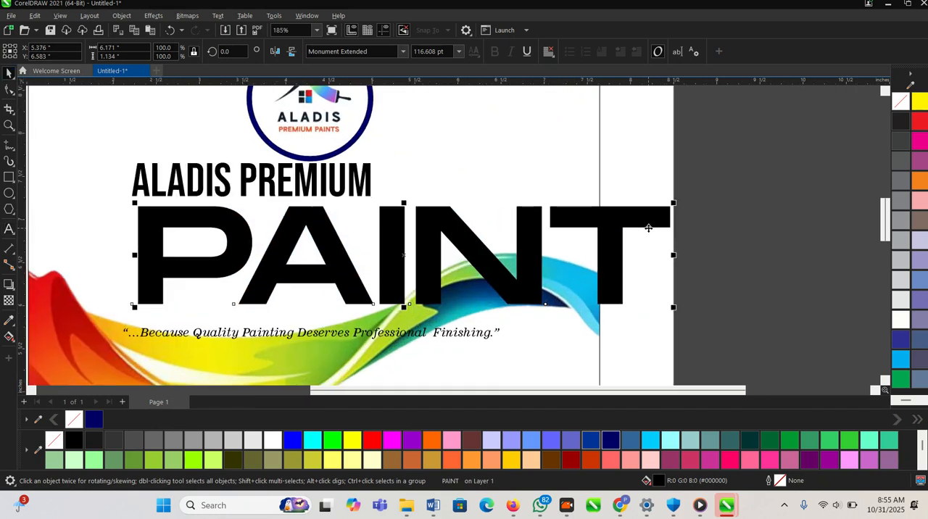
left_click_drag(681, 208, 453, 199)
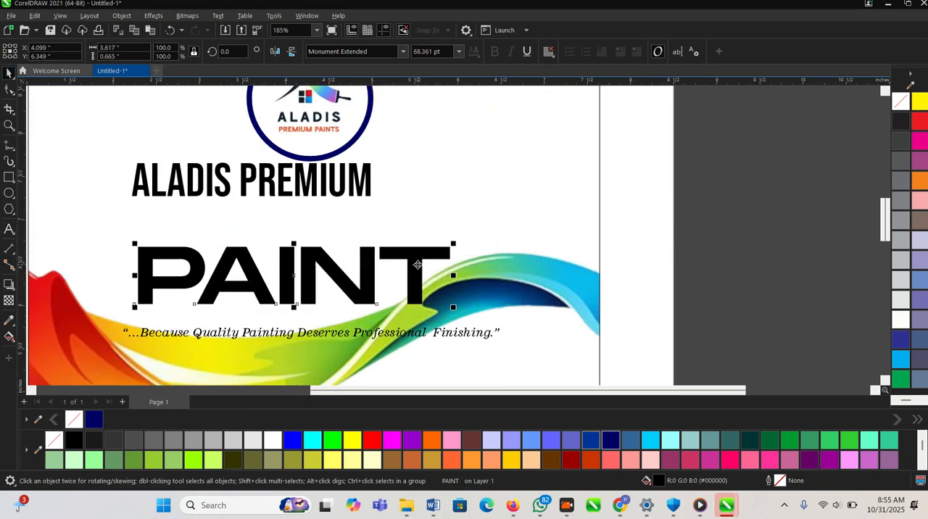
scroll(414, 252, "down", 1)
left_click_drag(414, 251, 413, 230)
scroll(377, 225, "down", 1)
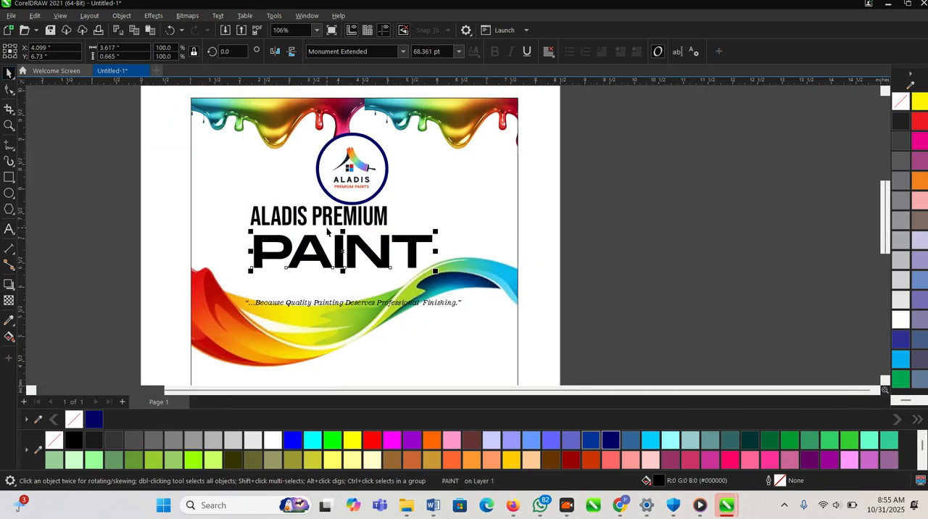
- Enlarge ALADIS PREMIUM to about 53 pt, roughly PAINT's width, and lower both heading lines away from the logo
left_click(324, 216)
scroll(328, 216, "up", 1)
left_click_drag(343, 222, 343, 231)
left_click_drag(449, 197, 542, 166)
scroll(457, 199, "down", 1)
left_click(424, 259, "shift")
scroll(424, 258, "up", 1)
left_click_drag(425, 258, 420, 279)
scroll(440, 271, "down", 1)
scroll(440, 272, "down", 4)
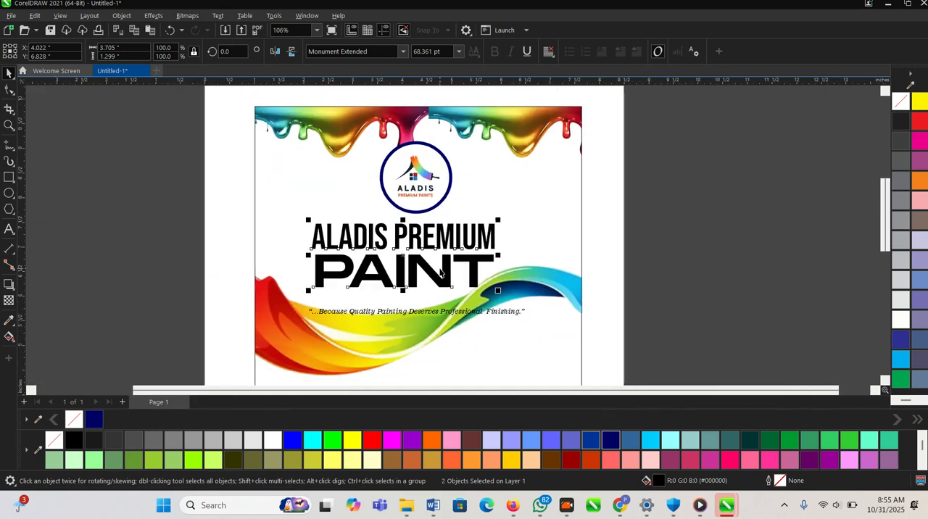
- Trim ALADIS PREMIUM from both ends to about 50 pt to line it up with PAINT
scroll(440, 271, "up", 1)
left_click(578, 284)
left_click(487, 239)
scroll(493, 236, "up", 2)
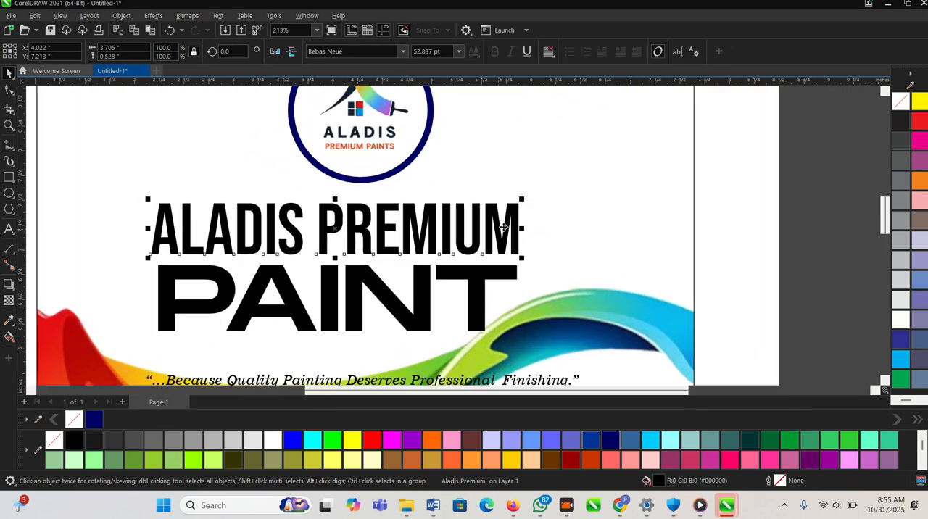
left_click_drag(524, 203, 514, 204)
scroll(154, 240, "up", 2)
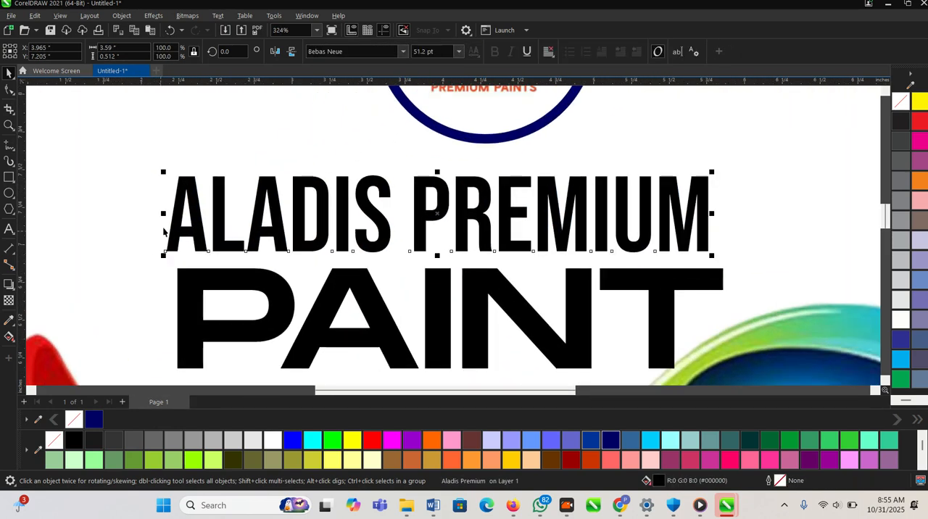
left_click_drag(163, 173, 171, 177)
scroll(145, 237, "down", 3)
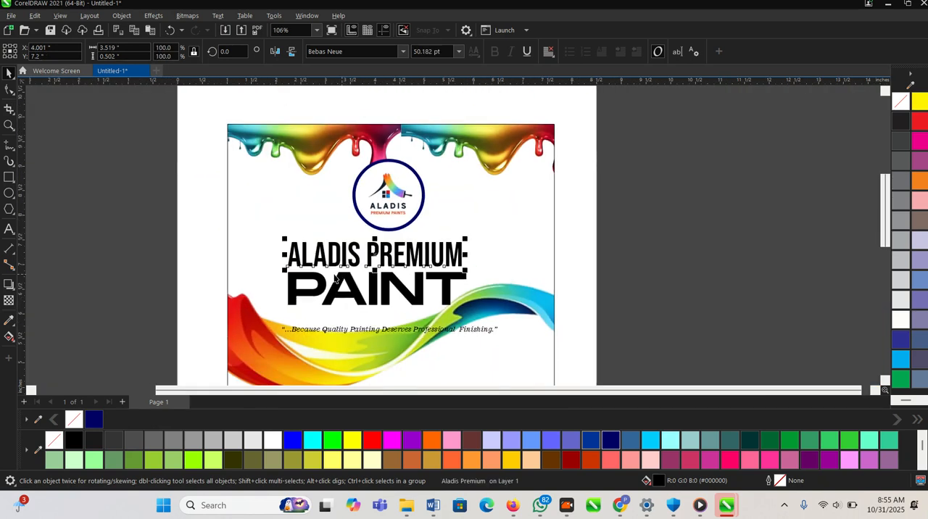
left_click(145, 237)
left_click_drag(494, 310, 496, 309)
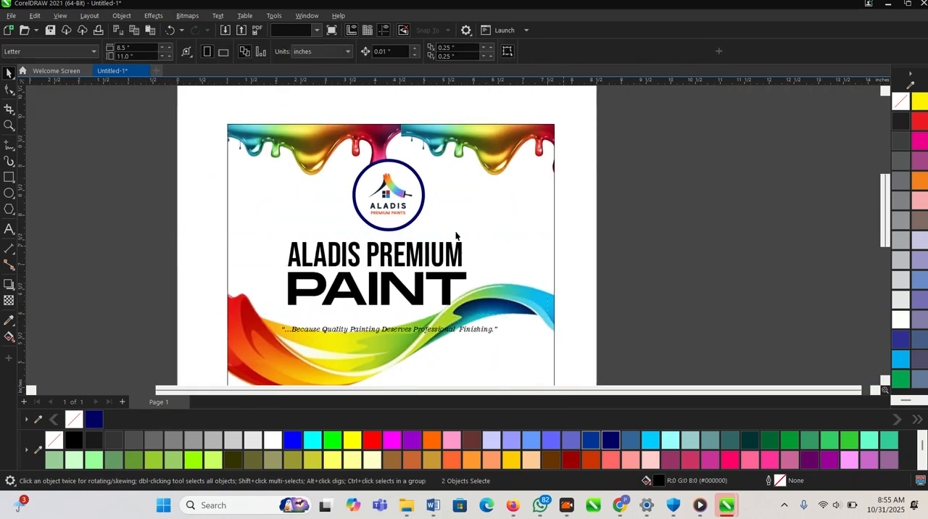
- Fill PAINT with dark navy (#000066) and, after trying blue (#003399), fill ALADIS PREMIUM with black
scroll(439, 239, "up", 2)
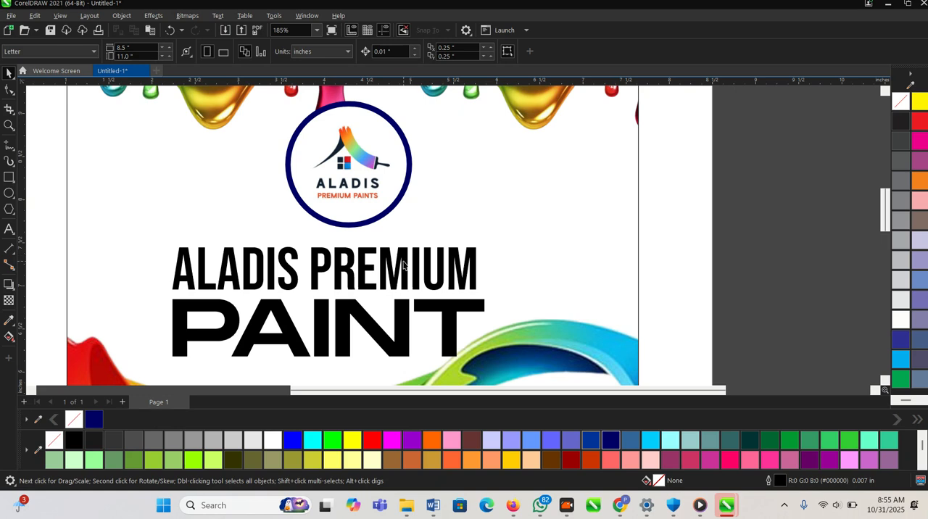
left_click(589, 440)
scroll(548, 356, "down", 2)
key("z")
scroll(253, 156, "down", 1)
left_click_drag(253, 156, 675, 369)
key("space")
left_click(397, 247)
left_click(591, 440)
left_click(424, 194)
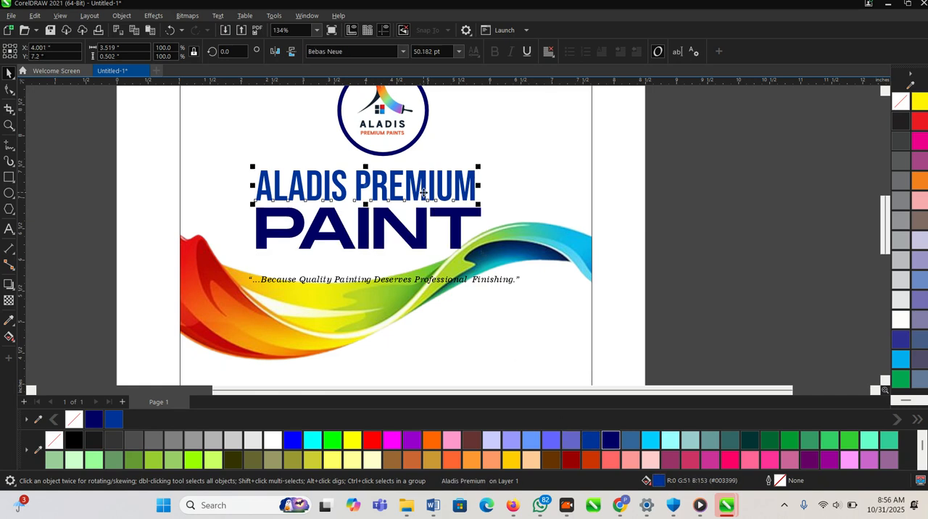
left_click(74, 440)
- Move the slogan down below the paint wave and nudge the wave slightly up towards the heading
scroll(391, 280, "up", 2)
left_click(386, 280)
scroll(386, 280, "down", 3)
left_click_drag(385, 280, 388, 366)
scroll(377, 327, "down", 1)
scroll(361, 301, "up", 1)
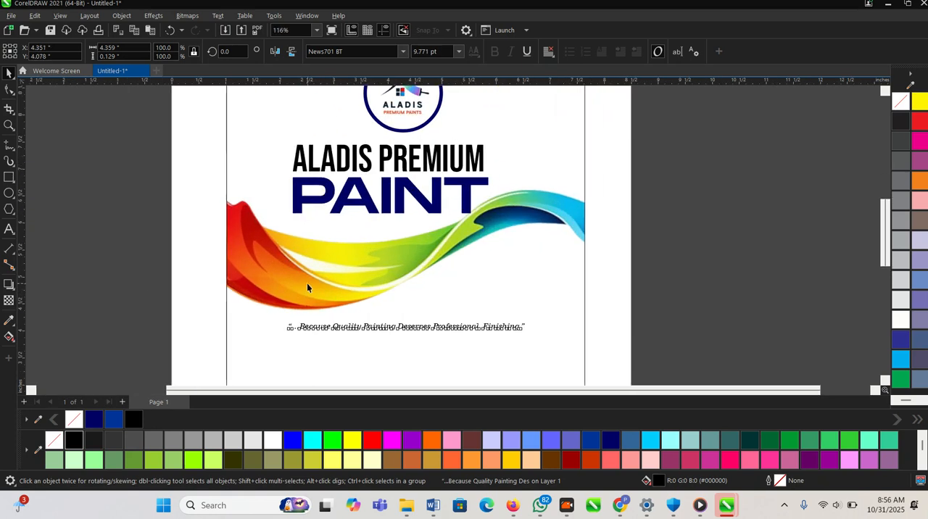
left_click(305, 284)
left_click_drag(302, 277, 306, 271)
scroll(367, 256, "down", 3)
left_click(685, 297)
scroll(602, 248, "down", 3)
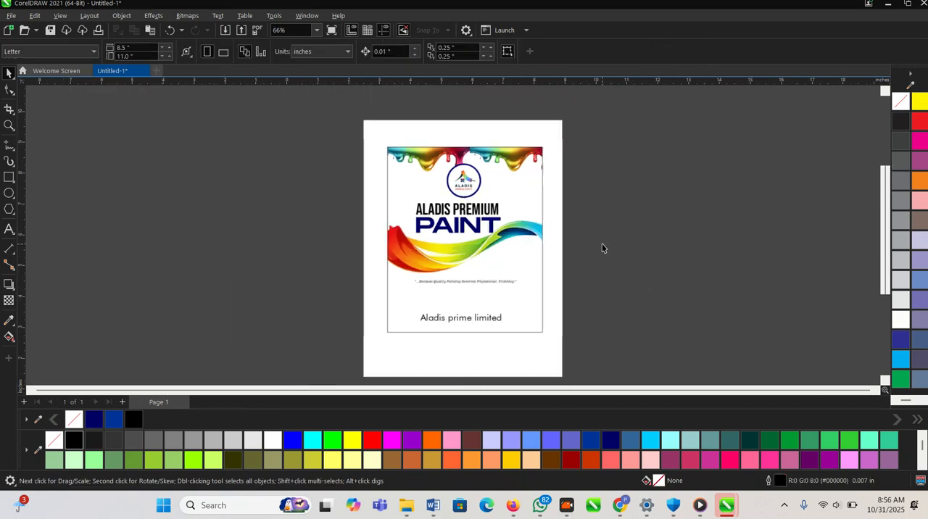
- Draw a closed, slanted four-sided shape about 5.9 x 3.2 inches around the heading with the Pen tool
scroll(482, 337, "up", 1)
scroll(471, 290, "down", 1)
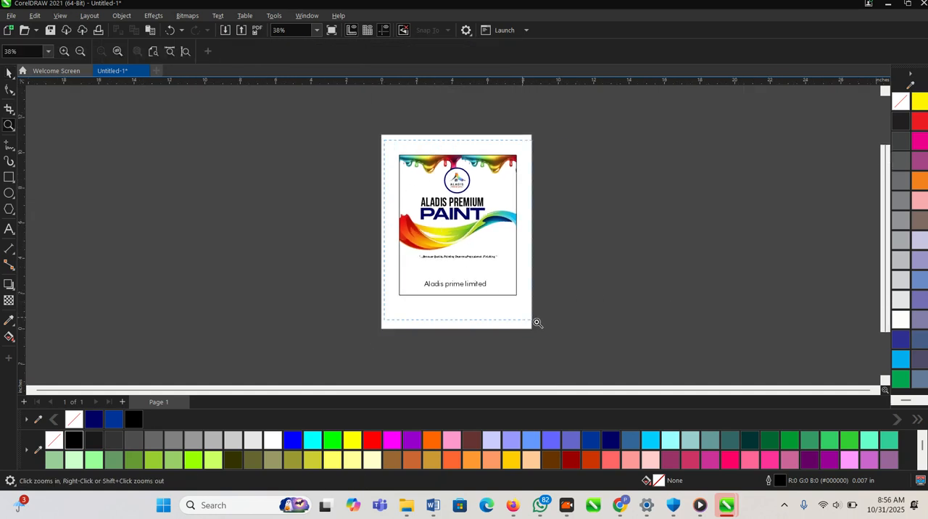
scroll(551, 319, "up", 1)
scroll(338, 152, "up", 1)
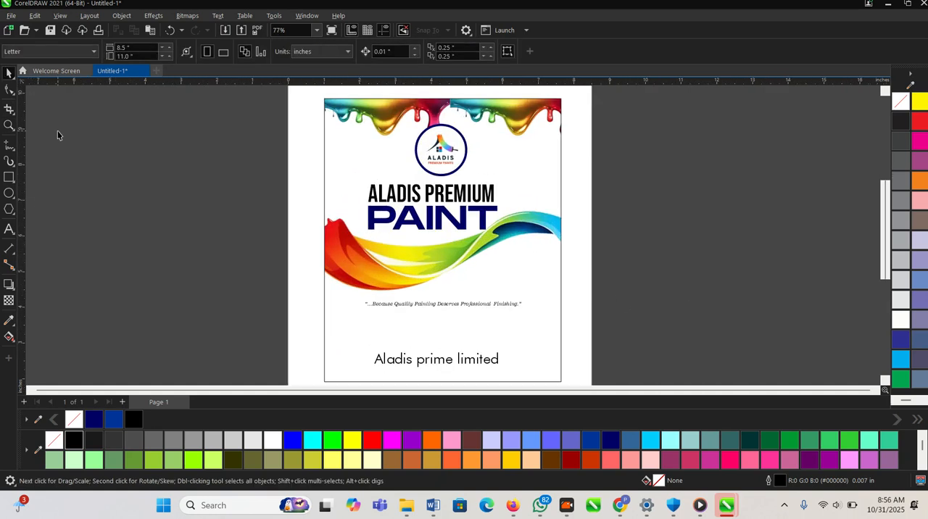
left_click(14, 153)
left_click(43, 182)
left_click_drag(311, 137, 323, 138)
left_click(521, 170)
left_click(488, 241)
left_click(321, 252)
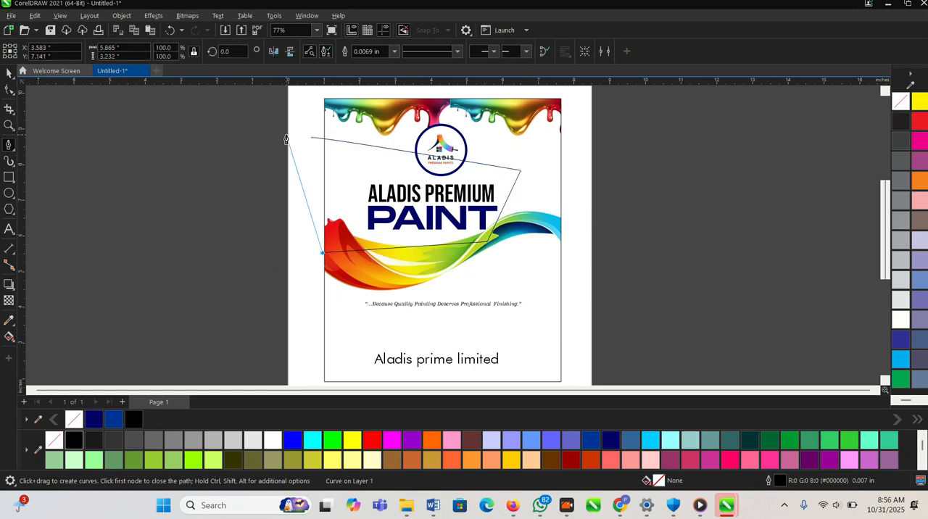
left_click(311, 139)
key("space")
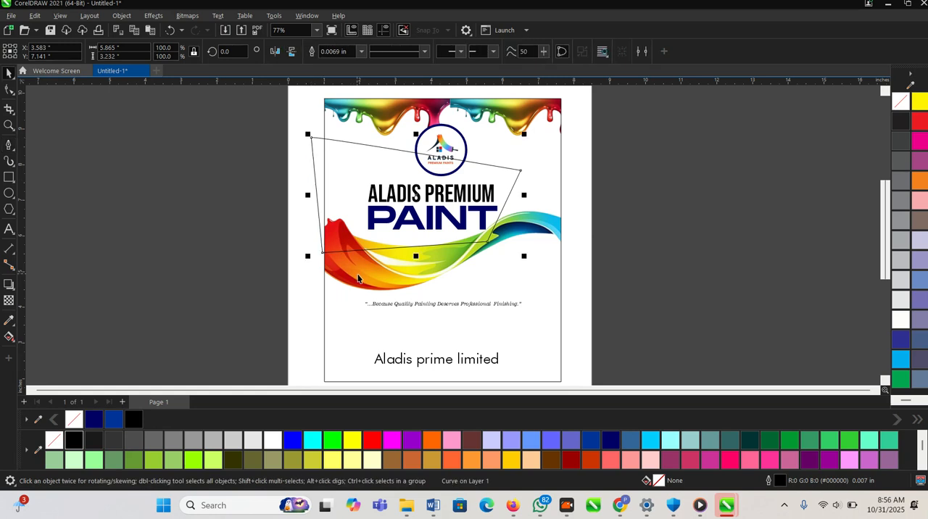
- Fill the four-sided shape with blue (#003399) and remove its outline
left_click(428, 459)
left_click(593, 439)
left_click(618, 435)
left_click(591, 440)
key("space")
key("space")
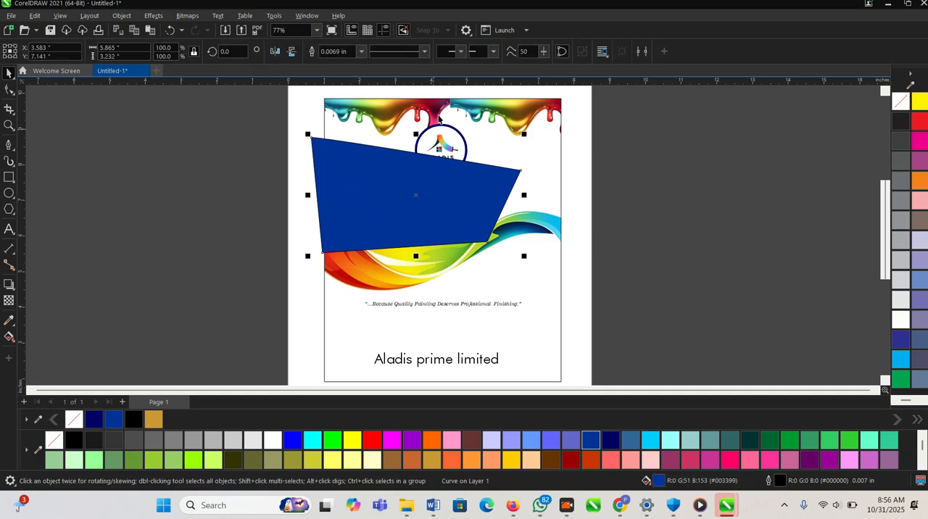
left_click(350, 53)
left_click(211, 197)
- Transfer the blue shape into the label's PowerClip frame and bring the paint wave in front of it
left_click(327, 175)
key("Delete")
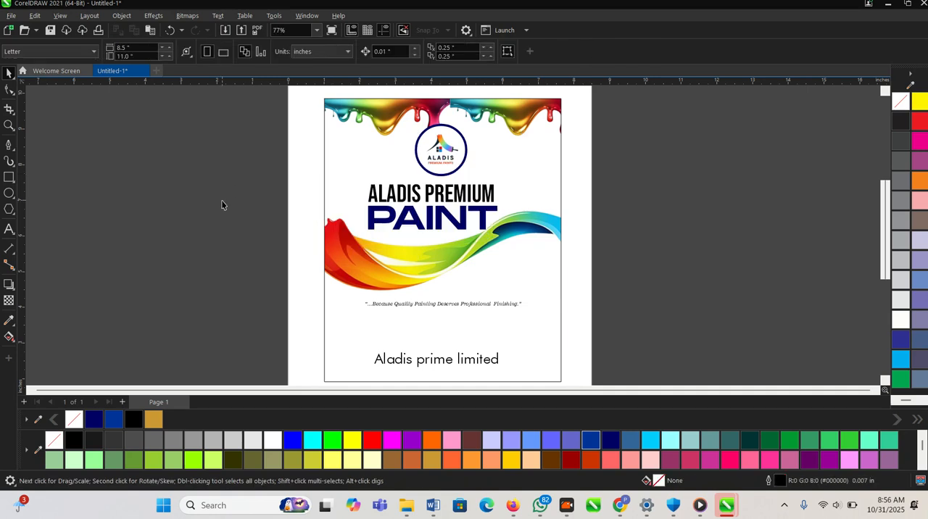
double_click(348, 168)
key("ctrl+v")
scroll(365, 195, "up", 1)
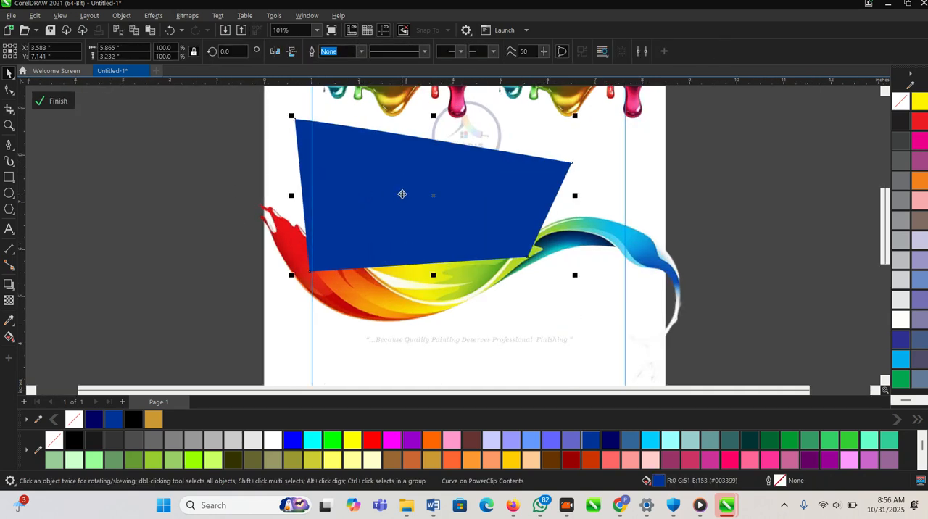
left_click(383, 304)
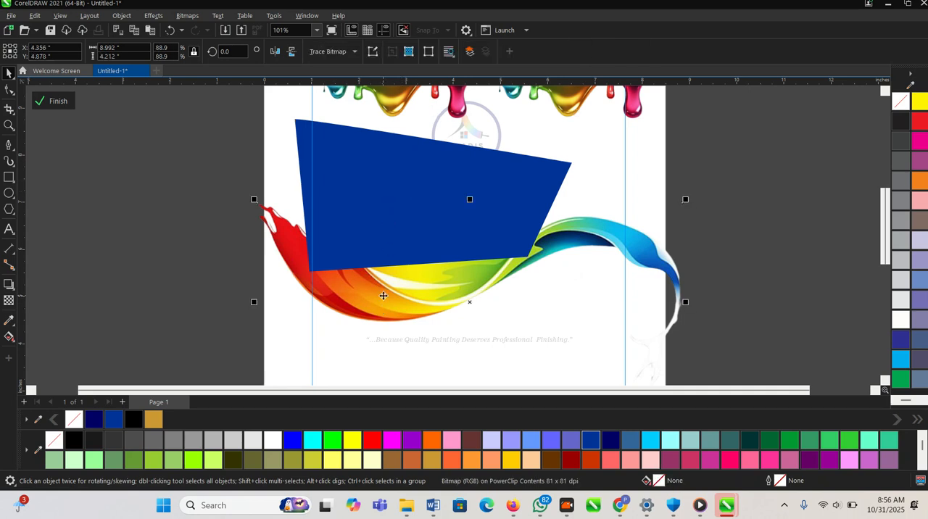
key("shift+Page_Up")
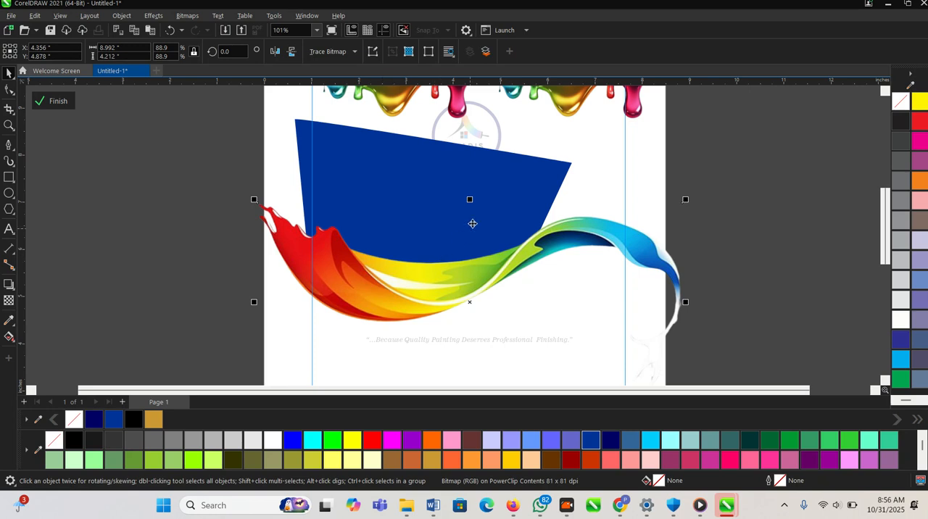
- Give the blue shape a 0.1 inch white outline and finish editing the PowerClip contents
left_click(483, 169)
left_click(9, 89)
left_click(9, 73)
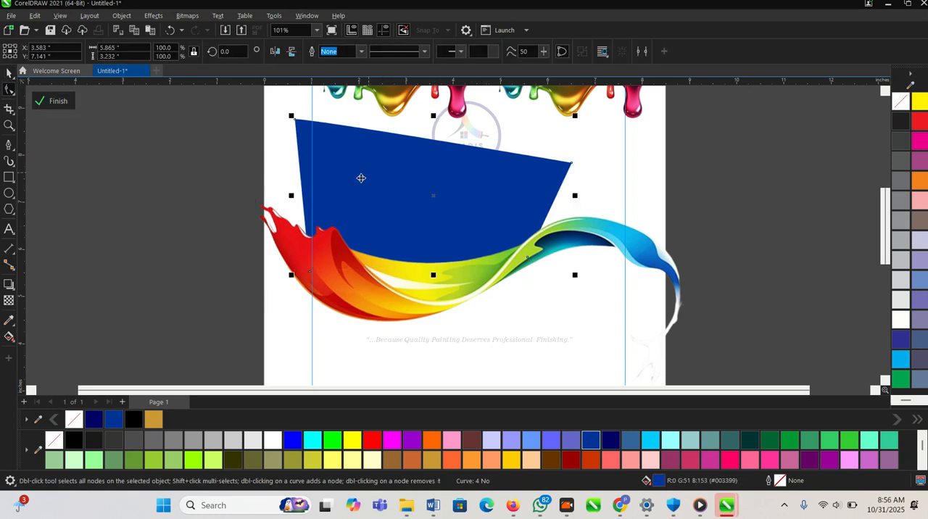
left_click(362, 52)
left_click(349, 143)
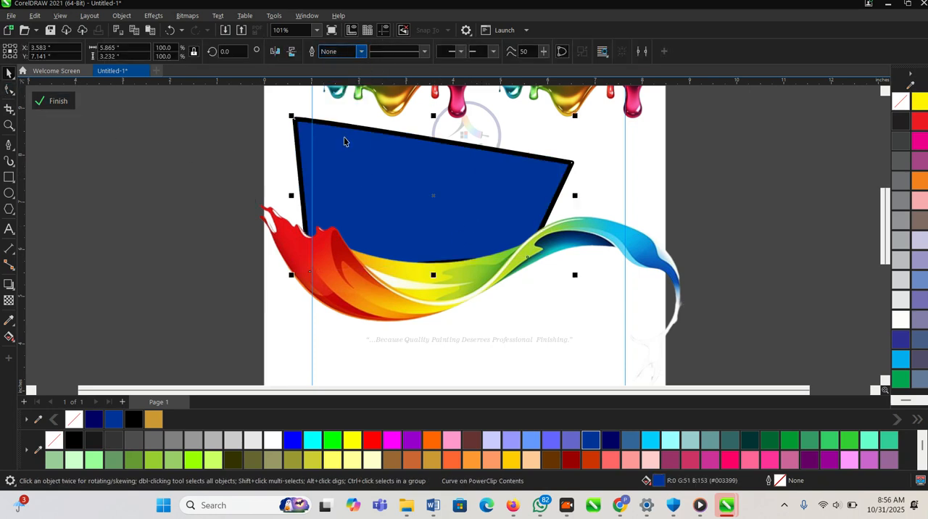
right_click(274, 441)
left_click(76, 121)
left_click(54, 101)
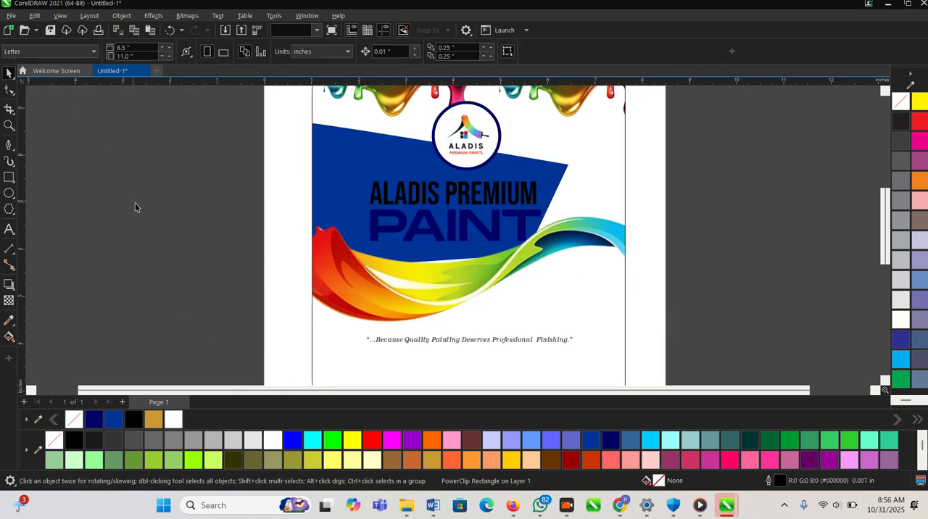
- Shrink PAINT to about 67 pt to match the right end of ALADIS PREMIUM
key("z")
left_click(391, 185)
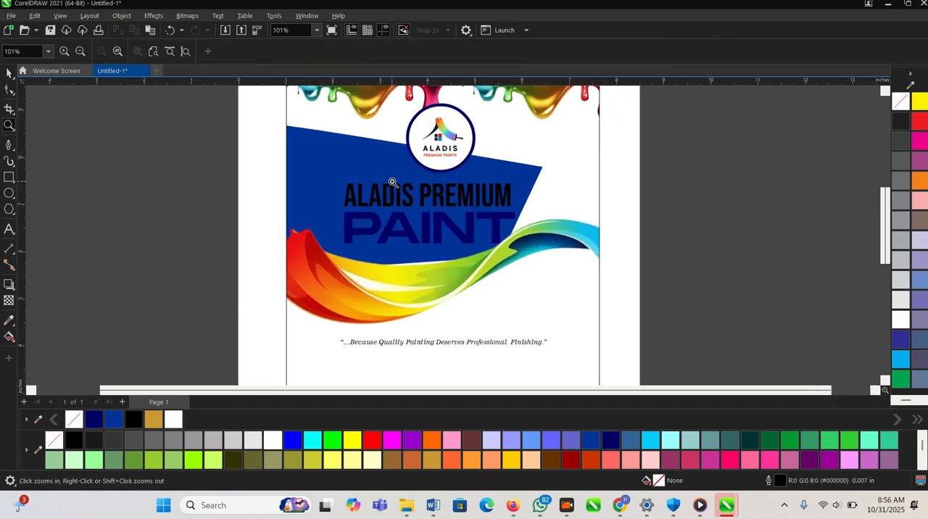
left_click(563, 288)
key("space")
left_click(435, 247)
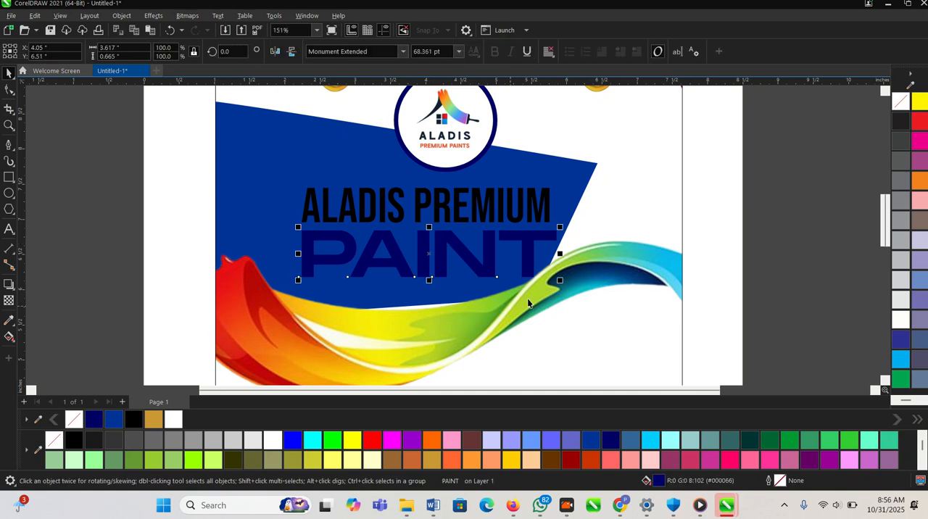
left_click_drag(559, 229, 555, 231)
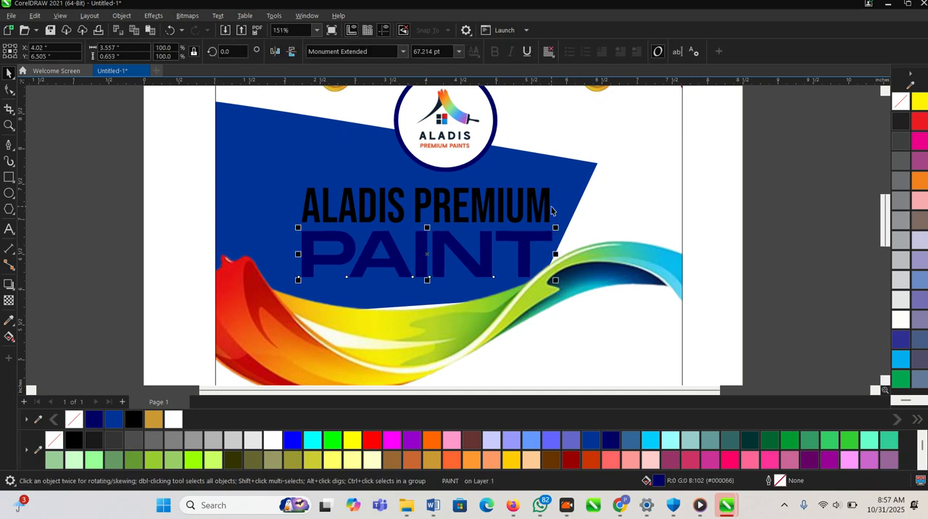
- Pull the blue PowerClip shape's upper-right corner down and inward, and finish editing the PowerClip contents
double_click(576, 187)
left_click(584, 172)
left_click(9, 89)
left_click_drag(597, 163, 584, 200)
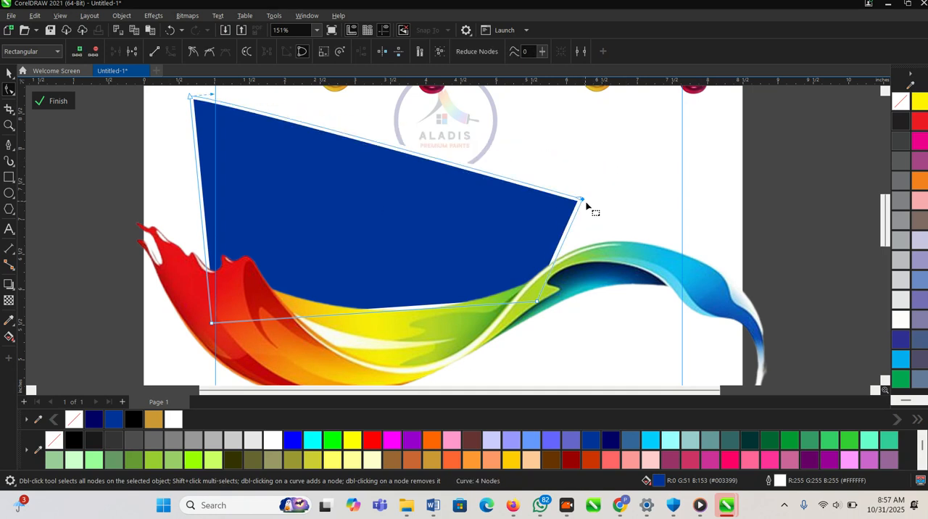
key("space")
left_click(52, 100)
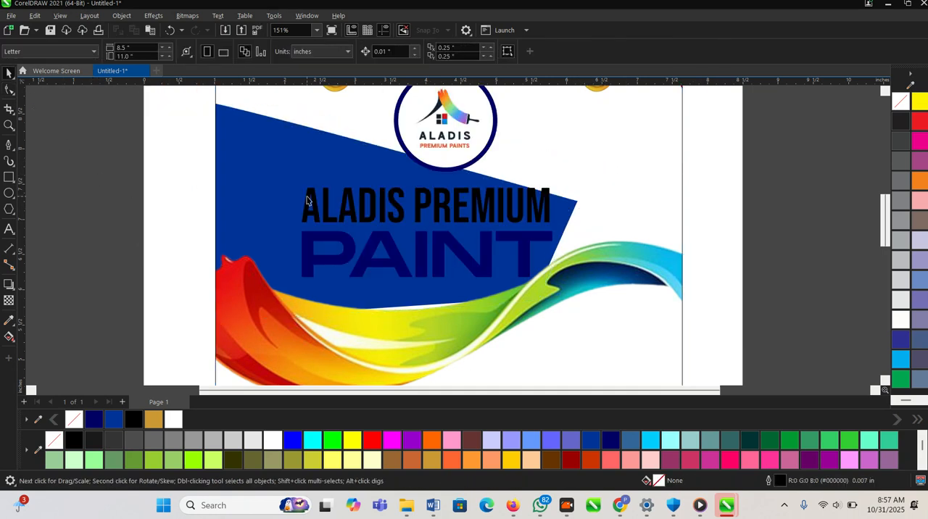
- Shift ALADIS PREMIUM and PAINT together slightly to the left on the blue shape
left_click(438, 208)
scroll(551, 221, "up", 1)
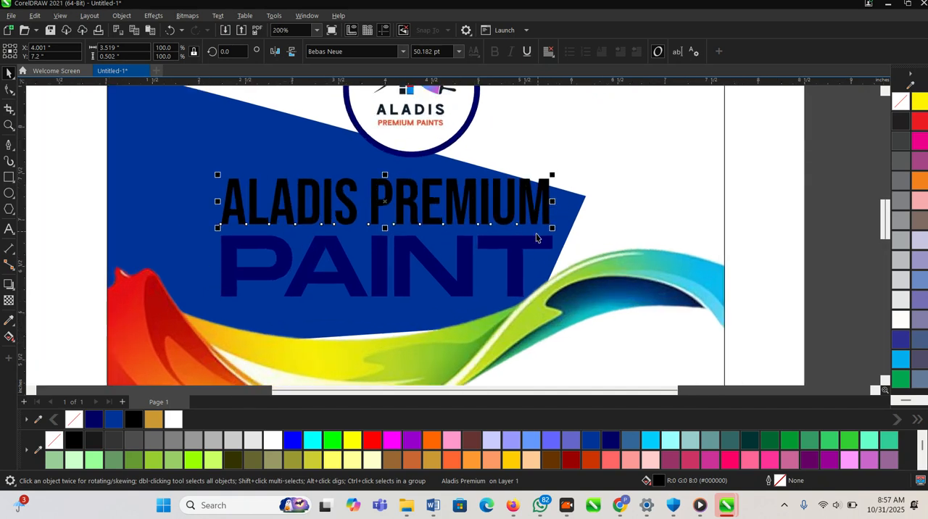
left_click(520, 250, "shift")
left_click_drag(519, 245, 497, 244)
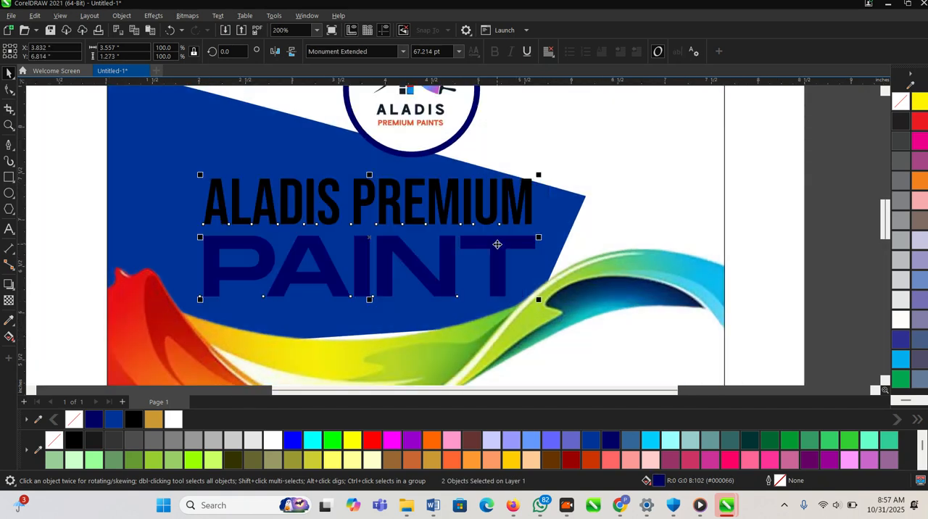
- Reshape the blue shape by raising its upper-right corner slightly and extending it outward
left_click(577, 198)
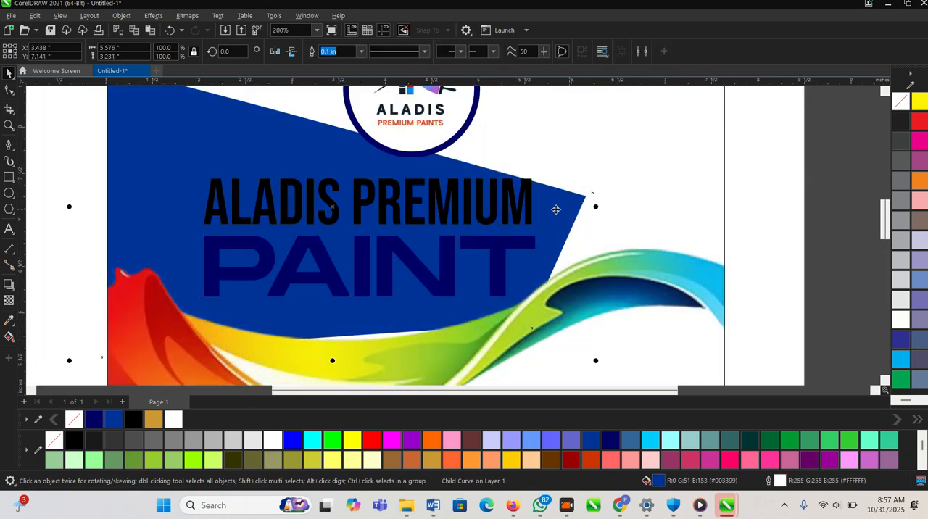
left_click(8, 91)
left_click_drag(593, 194, 599, 174)
key("space")
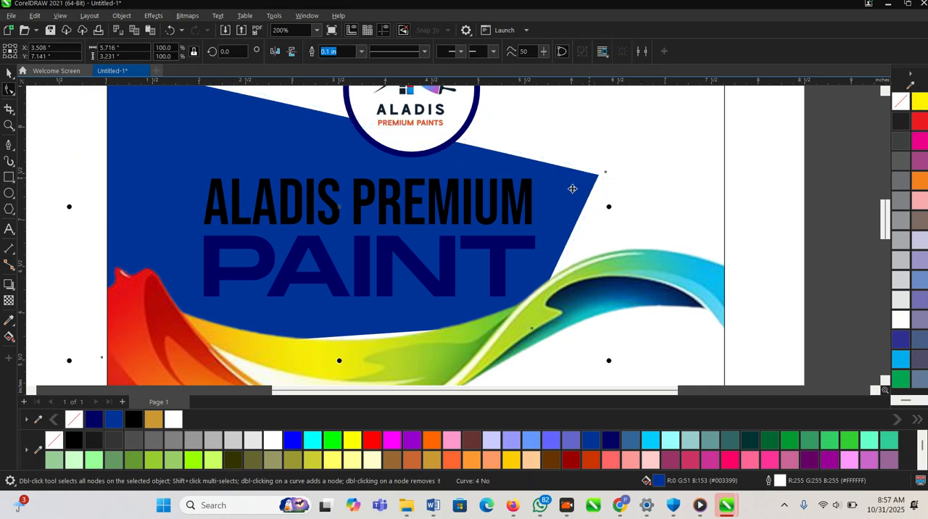
- Fill the ALADIS PREMIUM text with white and the PAINT text with golden yellow (#FFCC00)
left_click(498, 205)
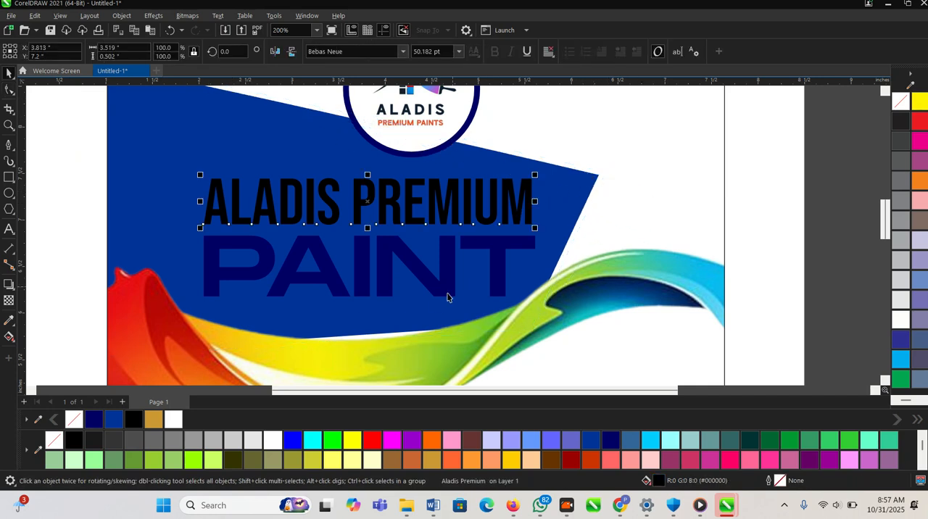
left_click(512, 461)
left_click(273, 439)
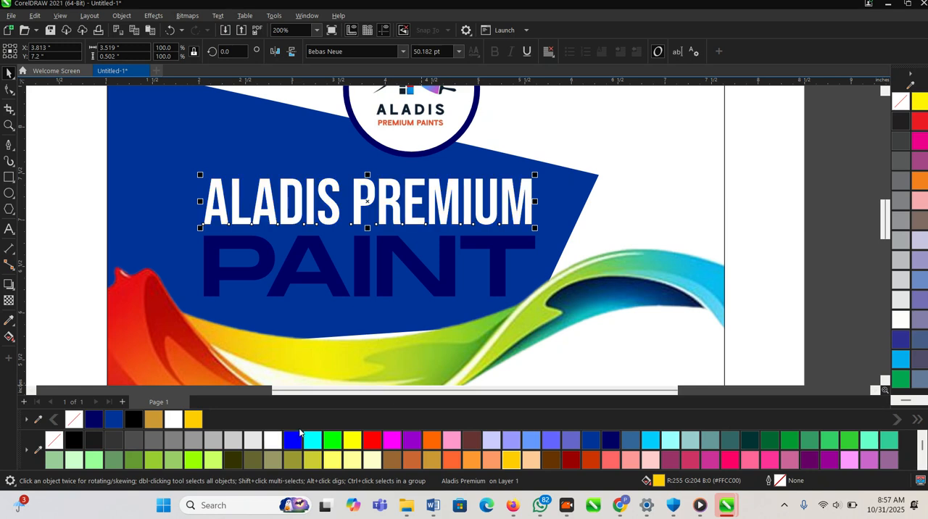
left_click(329, 287)
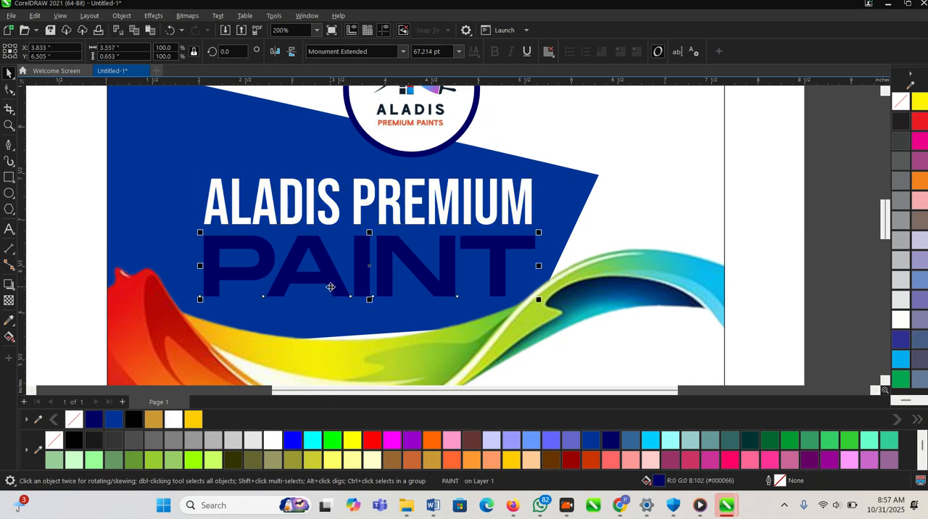
left_click(499, 460)
left_click(510, 460)
scroll(437, 233, "down", 5)
left_click(205, 231)
scroll(432, 220, "down", 4)
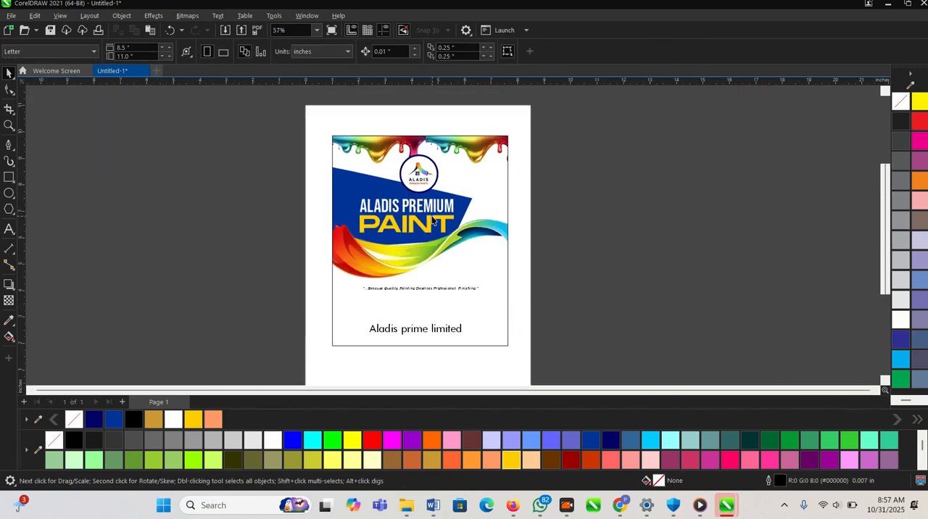
- Swap the slogan and company name so that Aladis prime limited sits below the wave with the slogan beneath it
scroll(532, 276, "up", 2)
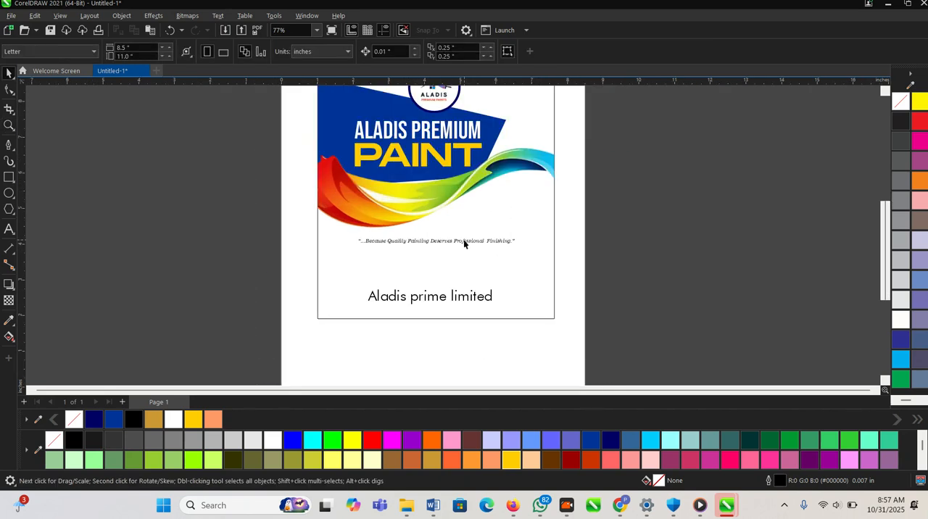
scroll(463, 242, "down", 1)
scroll(431, 296, "up", 2)
left_click(439, 290)
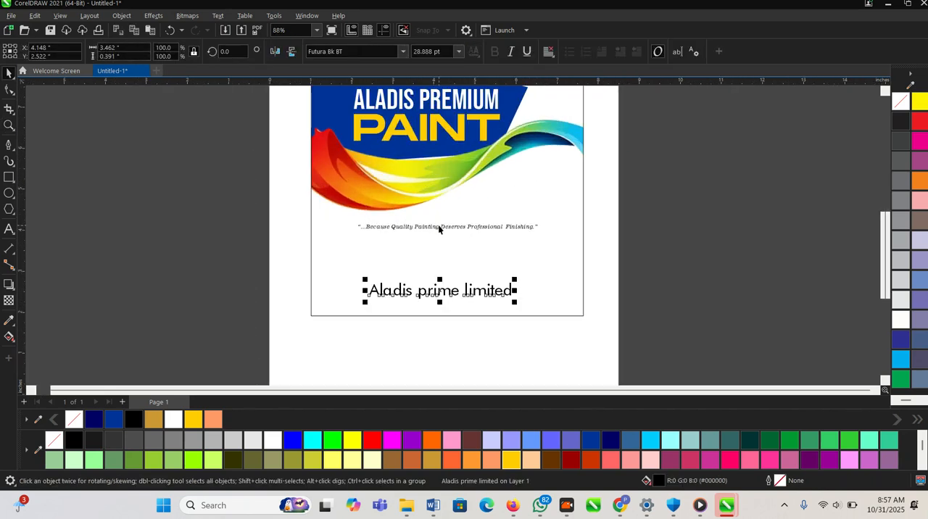
left_click(439, 228)
left_click_drag(431, 226, 438, 320)
left_click(438, 295)
left_click(440, 290)
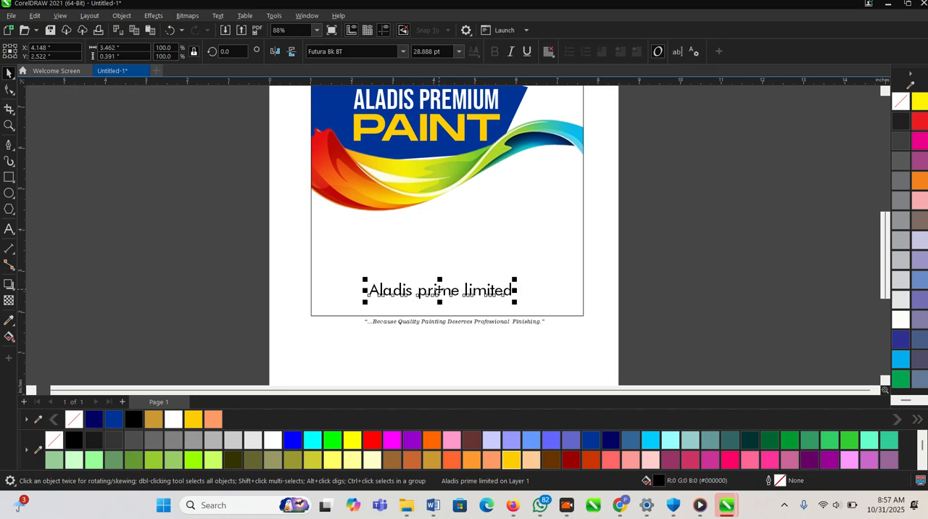
left_click_drag(439, 281, 440, 219)
left_click(442, 322)
left_click_drag(442, 322, 440, 247)
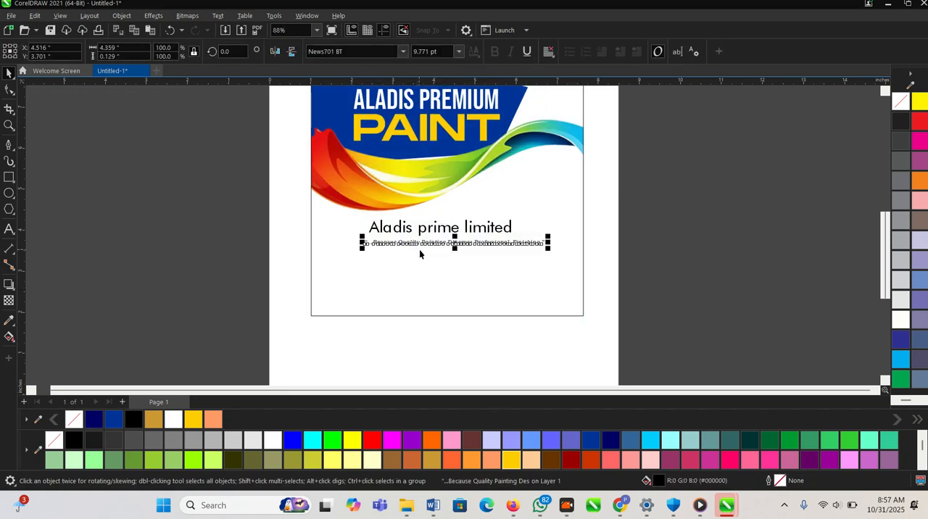
- Set the font of the Aladis prime limited text to Bebas Neue
scroll(420, 250, "down", 1)
left_click(619, 313)
scroll(511, 312, "down", 1)
key("F2")
left_click_drag(334, 174, 642, 348)
scroll(384, 230, "up", 2)
left_click(402, 229)
left_click(355, 51)
left_click(403, 51)
left_click(341, 126)
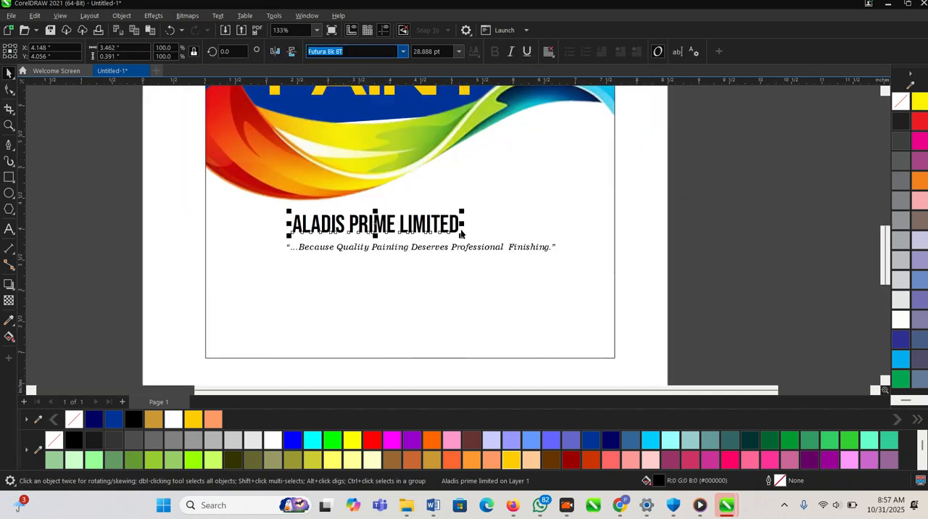
- Enlarge the ALADIS PRIME LIMITED text proportionally until it is almost as wide as the slogan
scroll(450, 224, "up", 1)
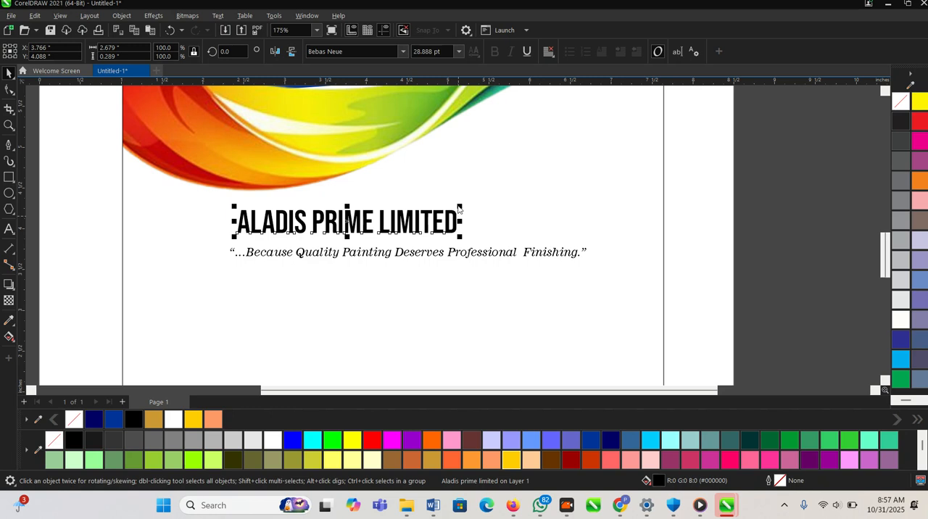
left_click(411, 221)
scroll(474, 283, "down", 3)
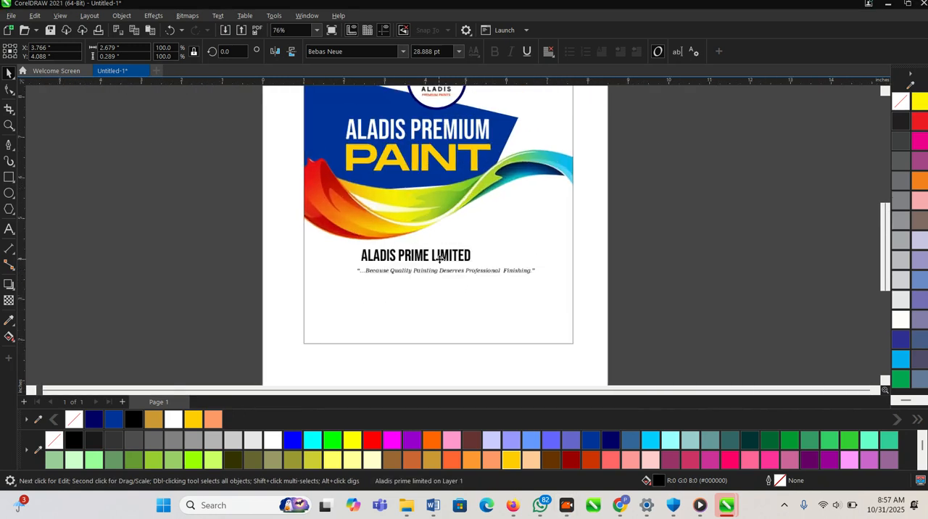
scroll(440, 258, "up", 2)
left_click(480, 253)
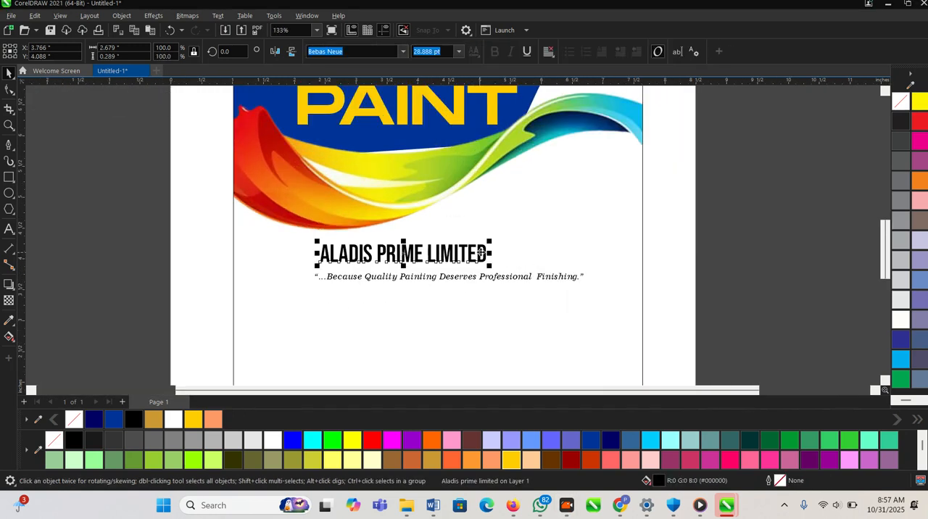
left_click_drag(493, 247, 586, 222)
- Centre the slogan closer beneath ALADIS PRIME LIMITED and move both texts slightly down
left_click(566, 280)
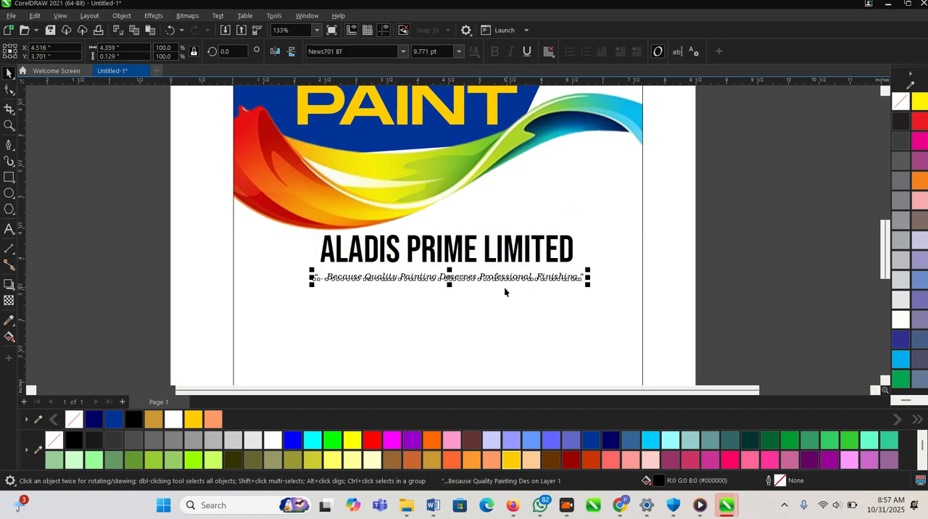
scroll(504, 287, "up", 2)
left_click_drag(482, 278, 472, 275)
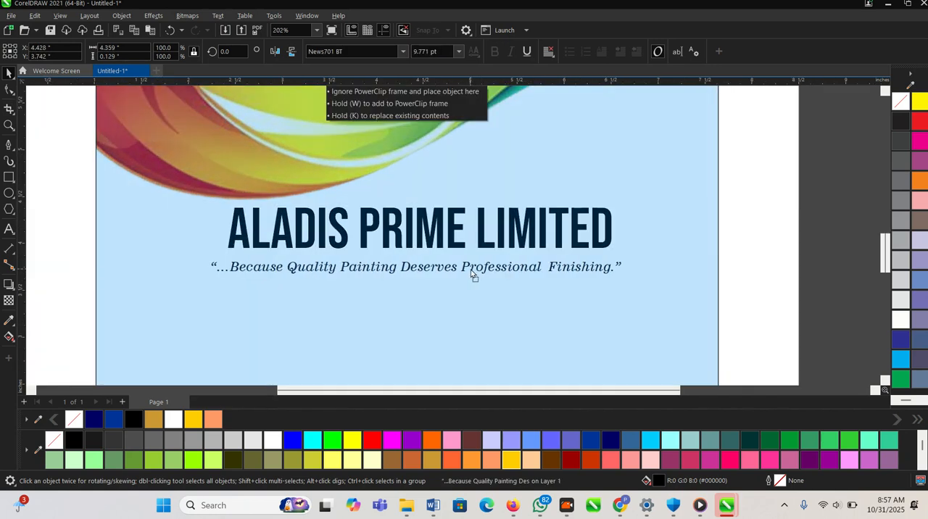
scroll(472, 275, "down", 1)
left_click_drag(784, 324, 197, 208)
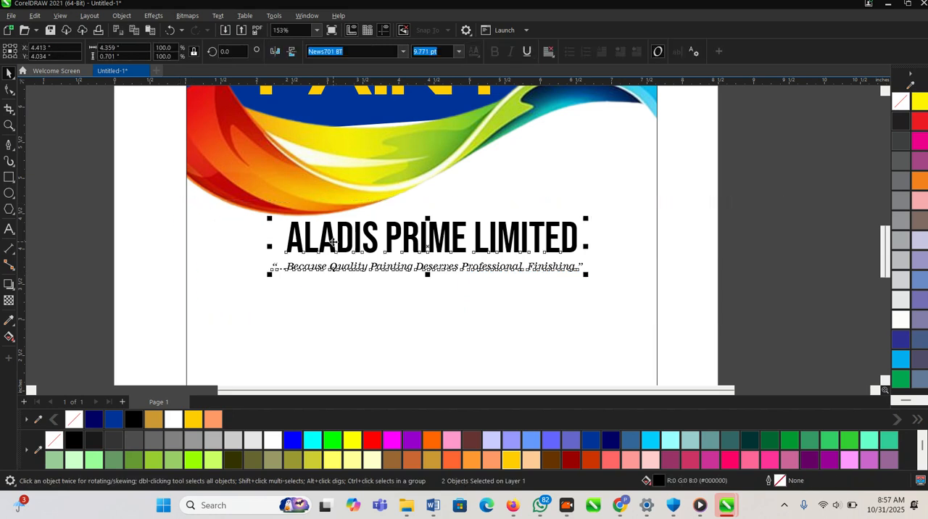
left_click_drag(339, 233, 339, 242)
scroll(369, 286, "down", 5)
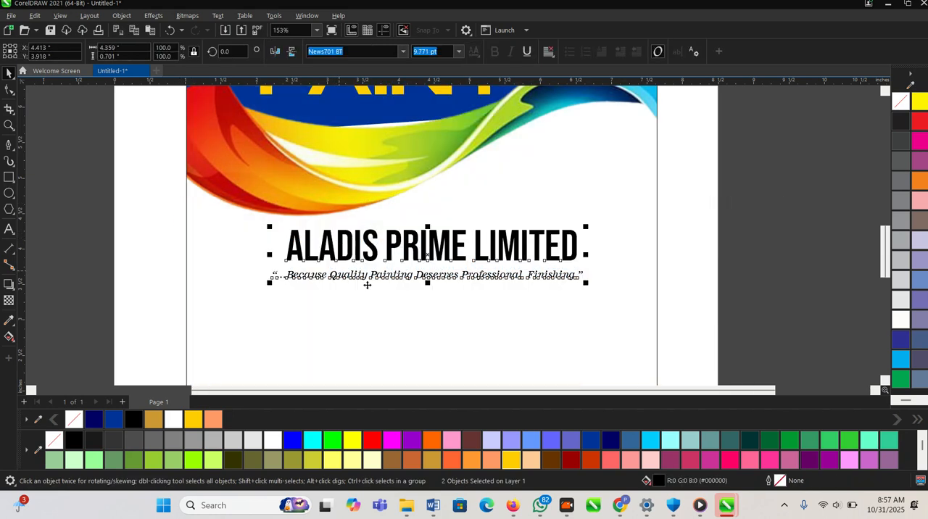
left_click(620, 303)
- Open the label's PowerClip contents and place a duplicate of the blue shape slightly up and to the right
scroll(615, 304, "down", 2)
key("F2")
left_click_drag(334, 135, 672, 372)
double_click(323, 153)
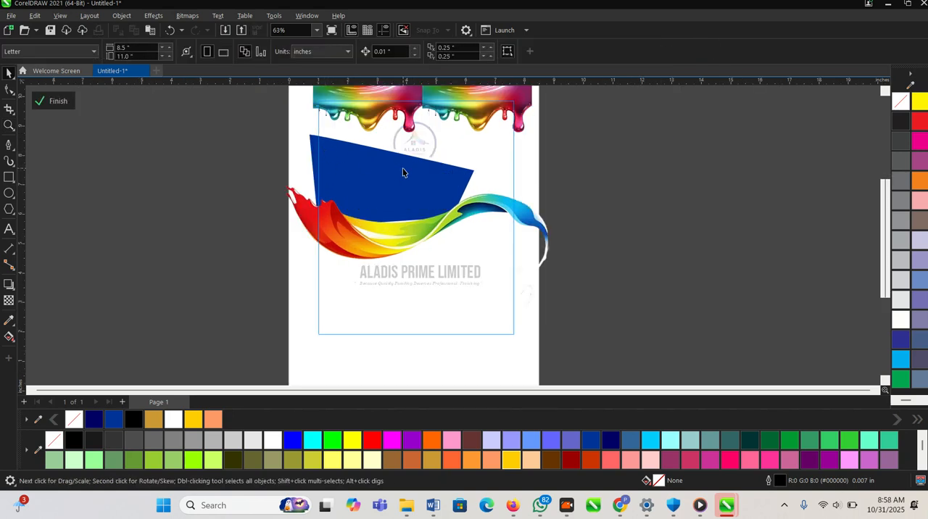
scroll(407, 169, "up", 1)
left_click(393, 177)
left_click_drag(394, 177, 403, 173)
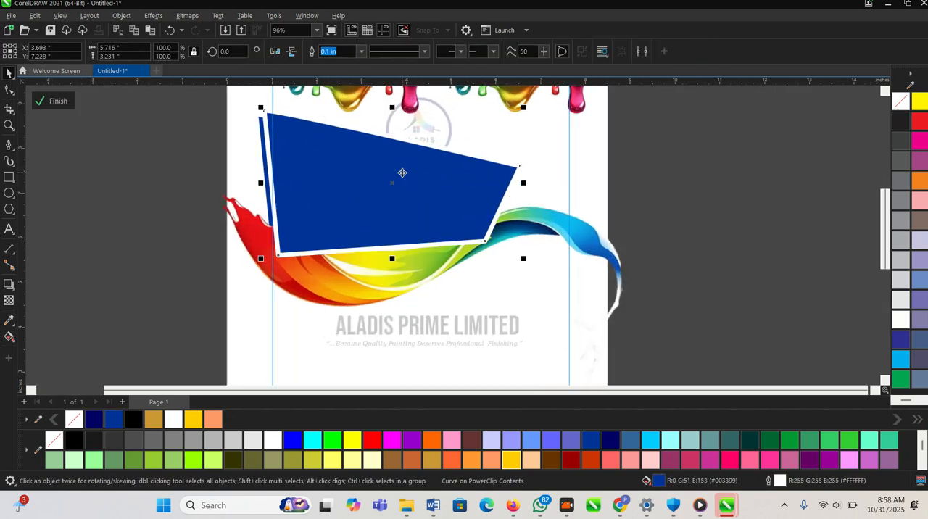
- Fill the duplicate shape with light blue (#00CCFF) and order it behind the blue shape
left_click(610, 441)
left_click(644, 442)
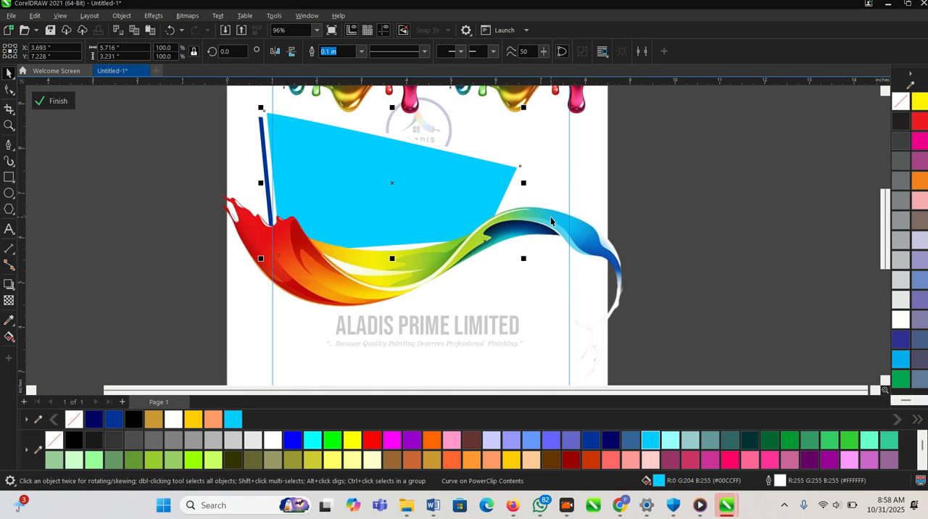
key("ctrl+z")
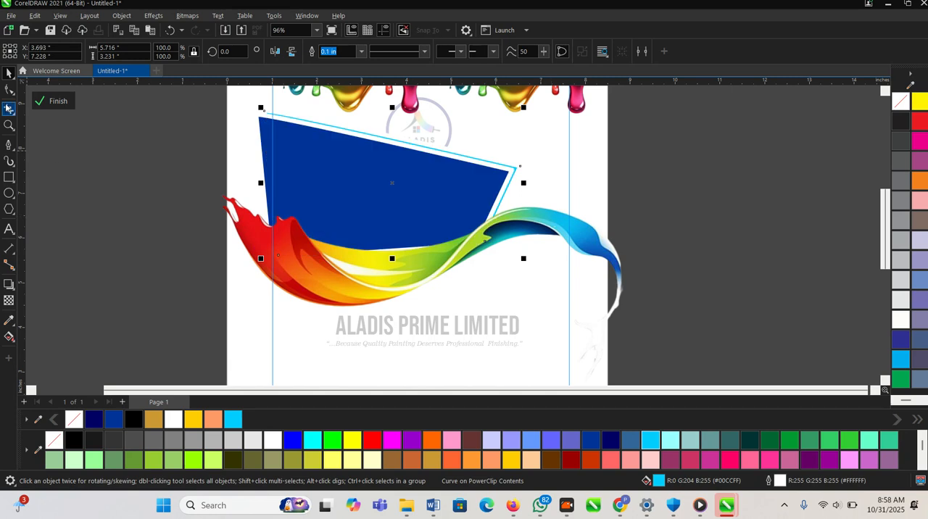
- Remove the light blue shape's outline, pull its right corner down and inward, and finish editing the PowerClip contents
left_click(361, 51)
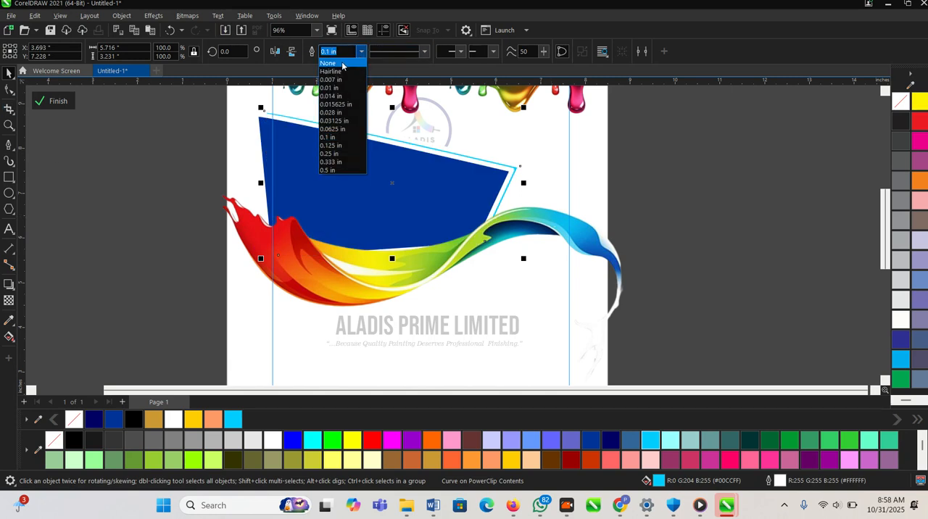
left_click(346, 66)
scroll(506, 165, "up", 2)
scroll(506, 165, "up", 1)
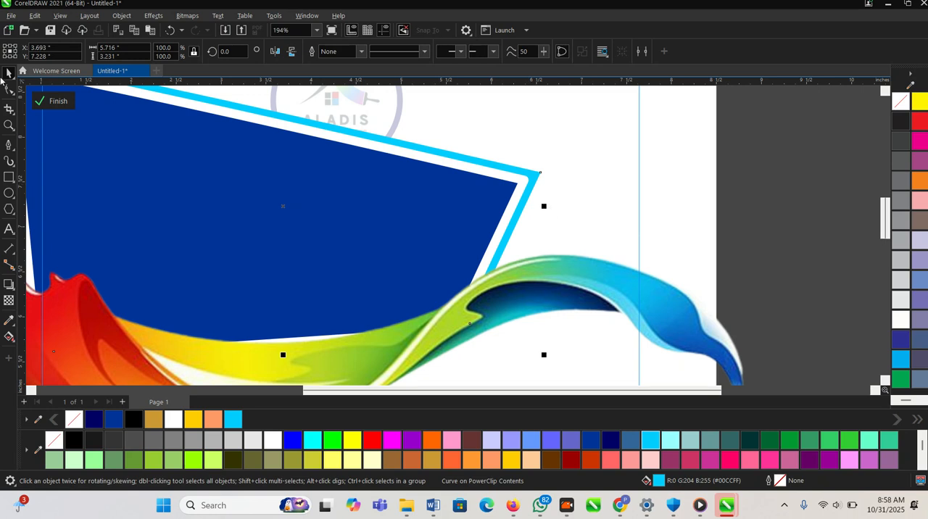
left_click(10, 90)
scroll(476, 150, "down", 1)
left_click_drag(532, 181, 527, 190)
key("space")
scroll(508, 185, "down", 1)
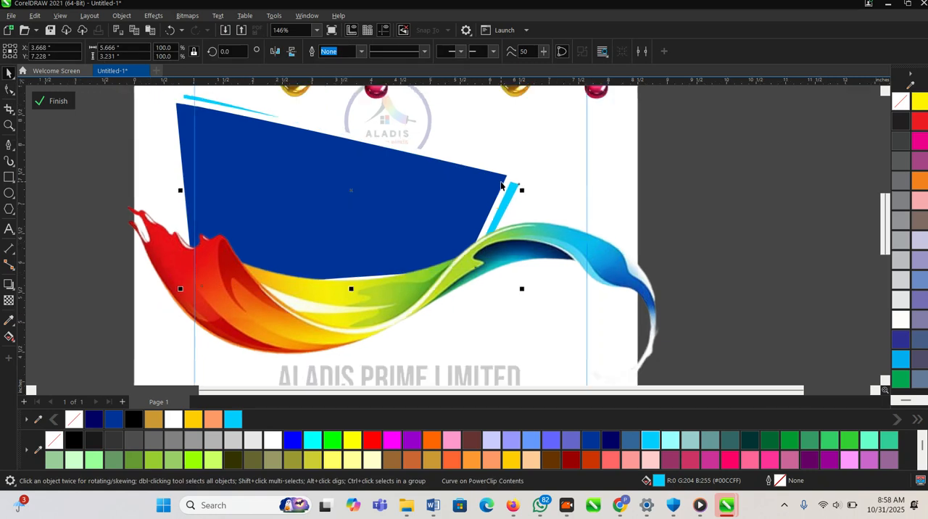
left_click(58, 101)
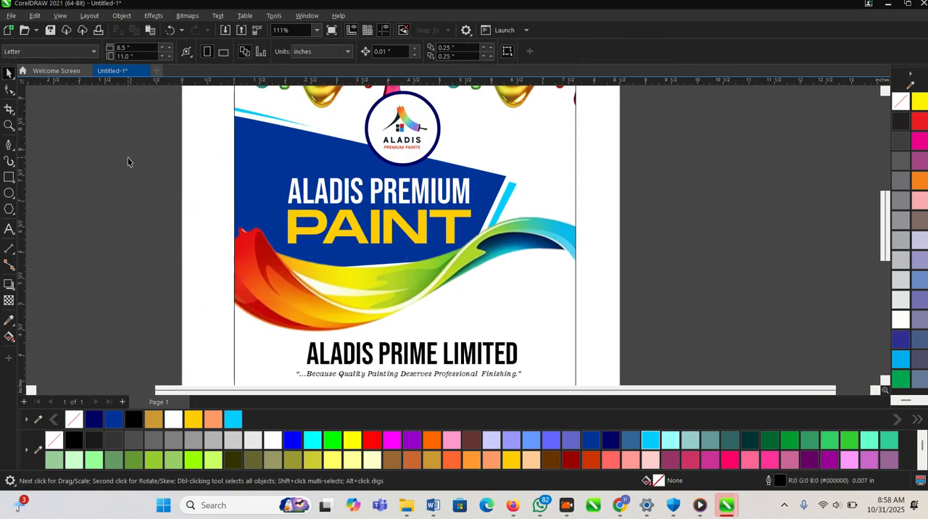
- Draw a rectangle about 1.23 by 0.55 inches overlapping the blue shape's right corner
scroll(555, 191, "down", 1)
scroll(499, 197, "down", 1)
key("F2")
left_click_drag(324, 148, 639, 348)
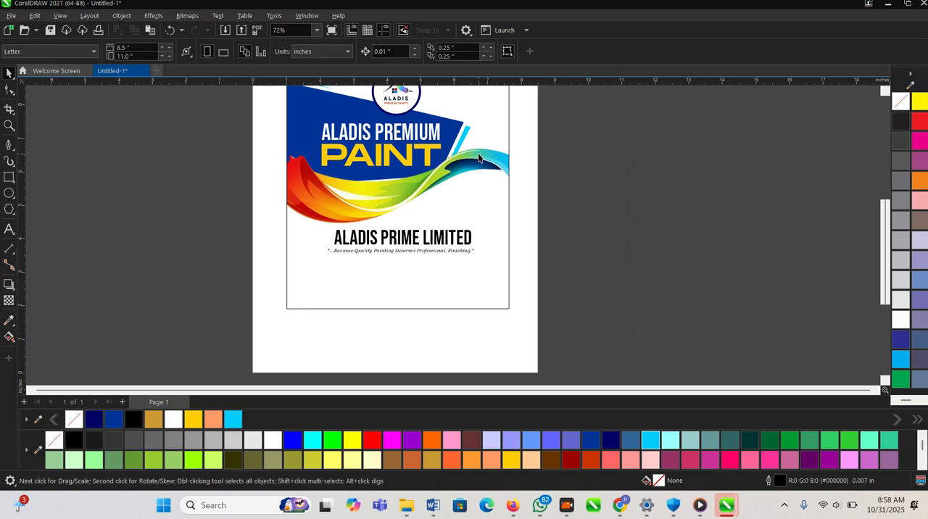
left_click(8, 177)
scroll(213, 265, "down", 1)
scroll(360, 187, "up", 3)
mouse_move(377, 177)
left_mouse_down()
mouse_move(472, 234)
mouse_move(479, 224)
left_mouse_up()
key("space")
scroll(399, 204, "up", 1)
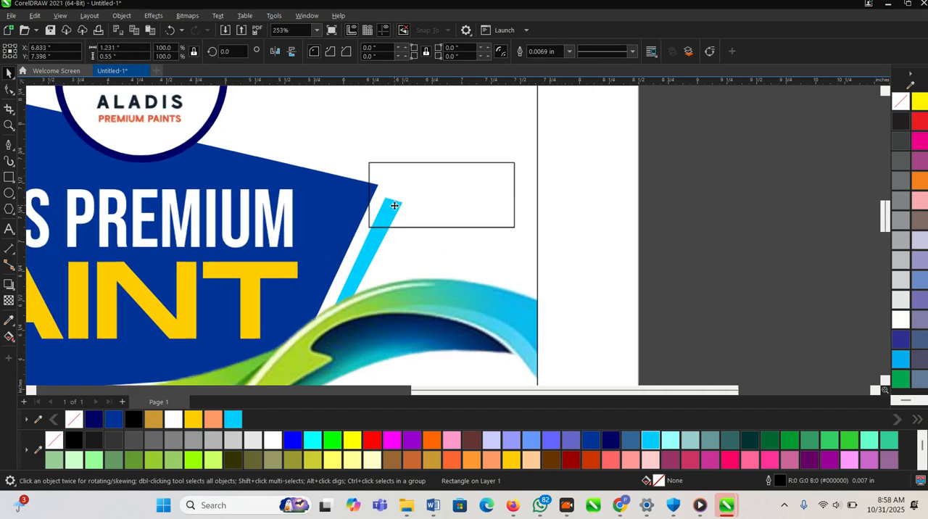
left_click(425, 196)
mouse_move(424, 196)
left_mouse_down()
mouse_move(416, 203)
mouse_move(415, 195)
left_mouse_up()
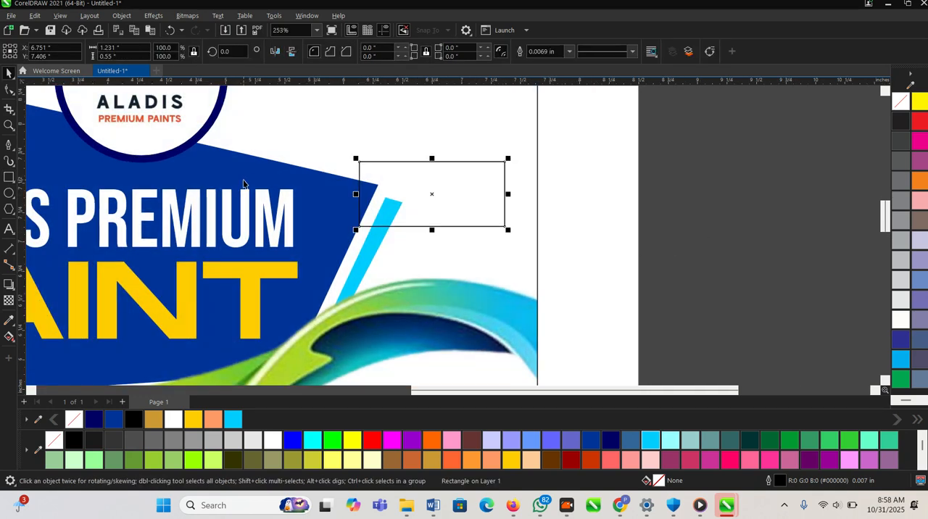
- Fill the rectangle with red (#FF0000) and remove its outline
left_click(371, 440)
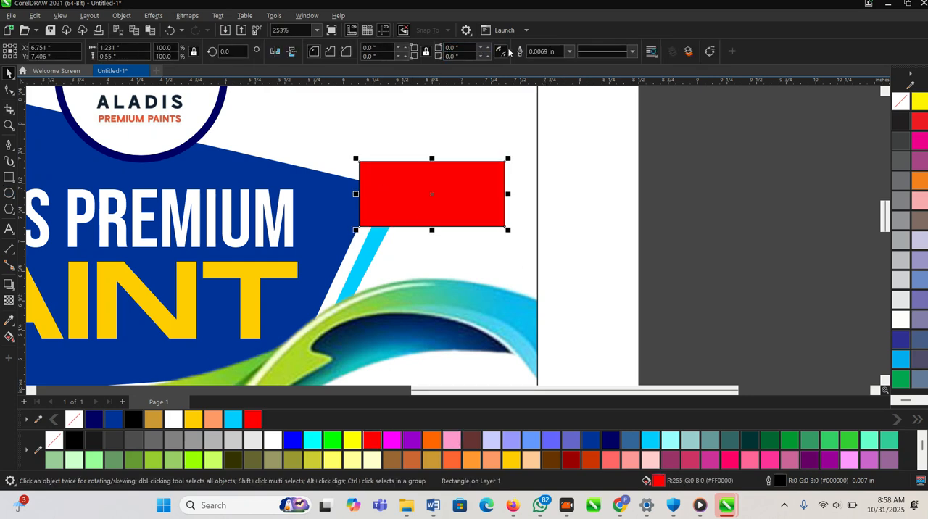
left_click(570, 53)
left_click(540, 66)
left_click(735, 213)
- Draw a five-sided polygon about 1.11 by 1.05 inches and place it over the red rectangle
left_click(9, 208)
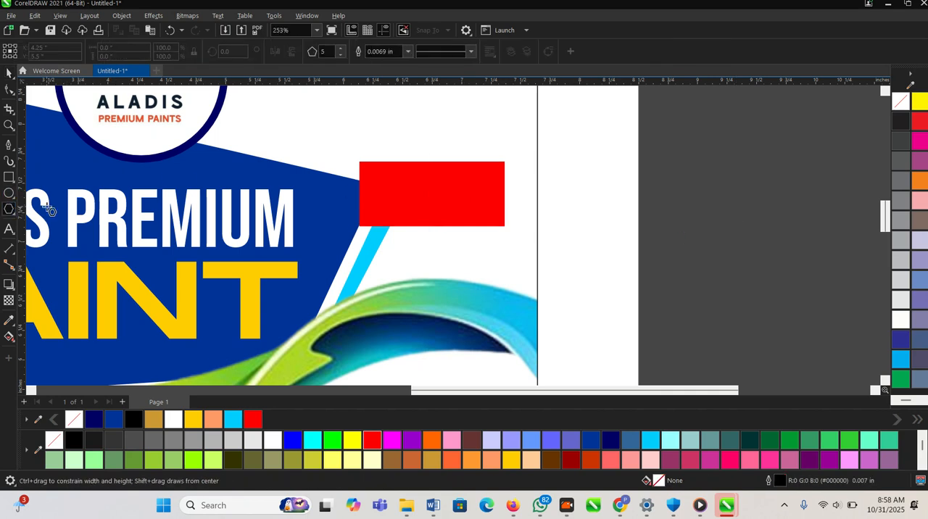
left_click_drag(384, 127, 424, 192)
key("space")
left_click(417, 168)
scroll(407, 165, "down", 1)
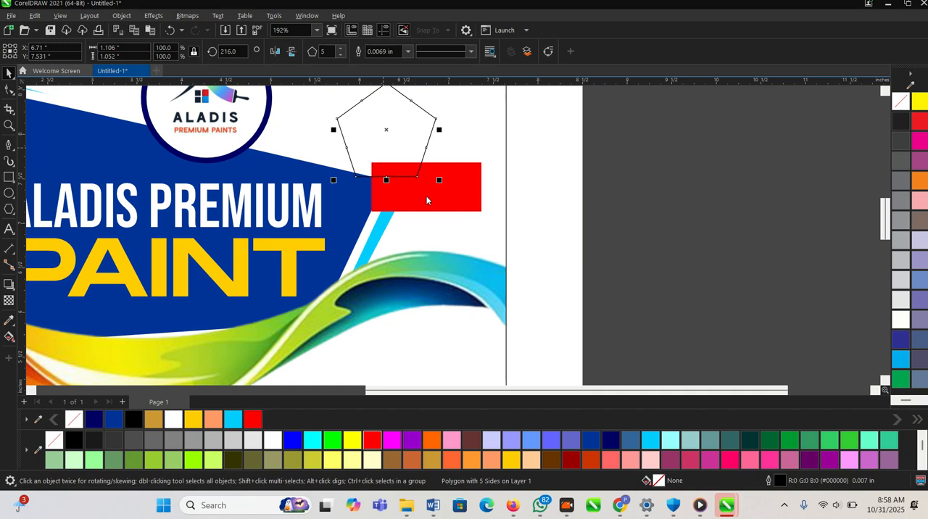
scroll(368, 180, "down", 3)
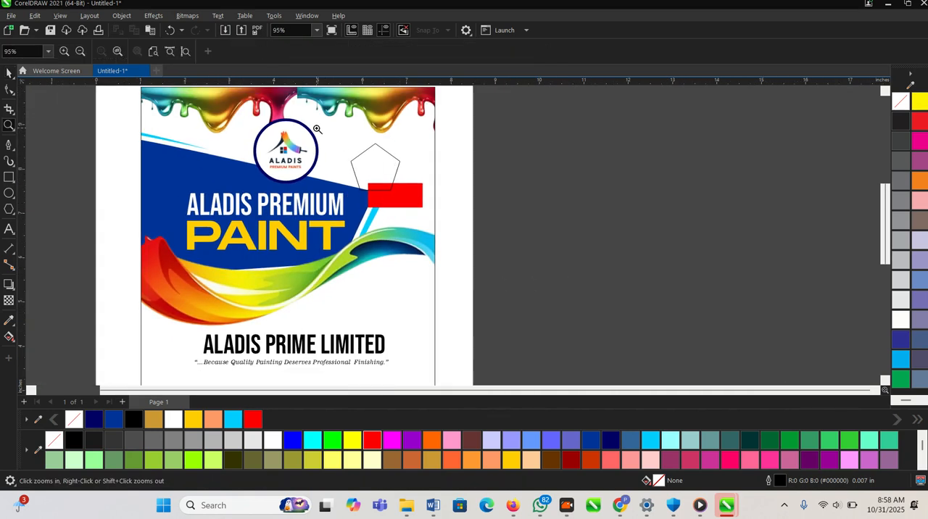
scroll(377, 207, "up", 4)
left_click_drag(377, 209, 478, 205)
scroll(419, 245, "up", 2)
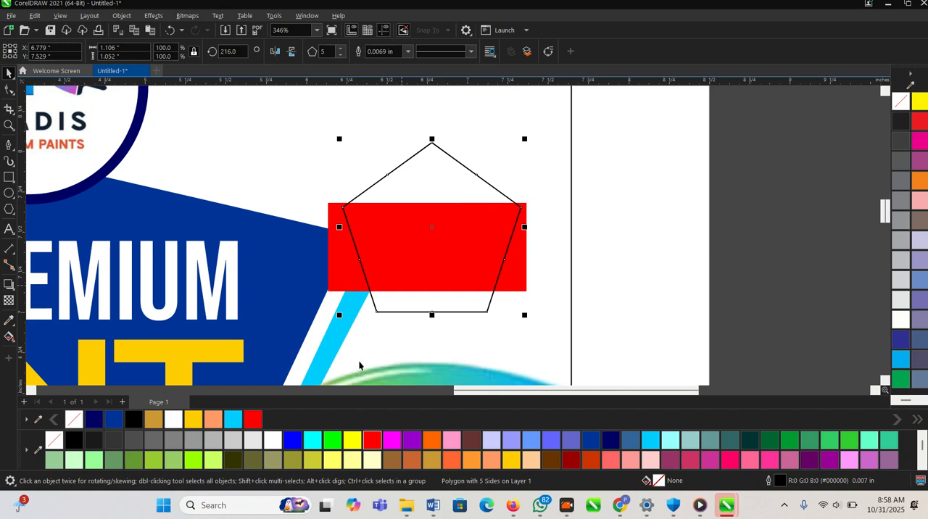
- Fill the pentagon with red (#FF0000) and the rectangle behind it with dark red (#990000)
left_click(375, 445)
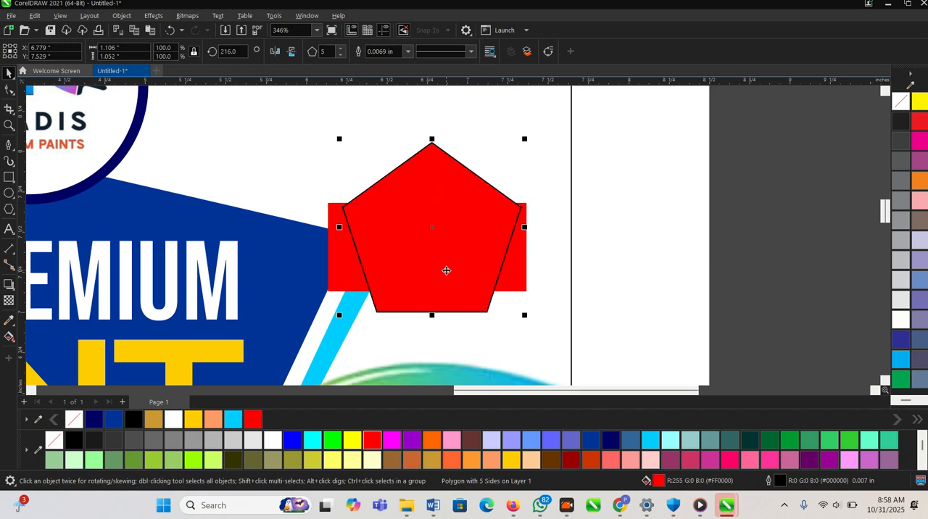
left_click_drag(437, 250, 433, 249)
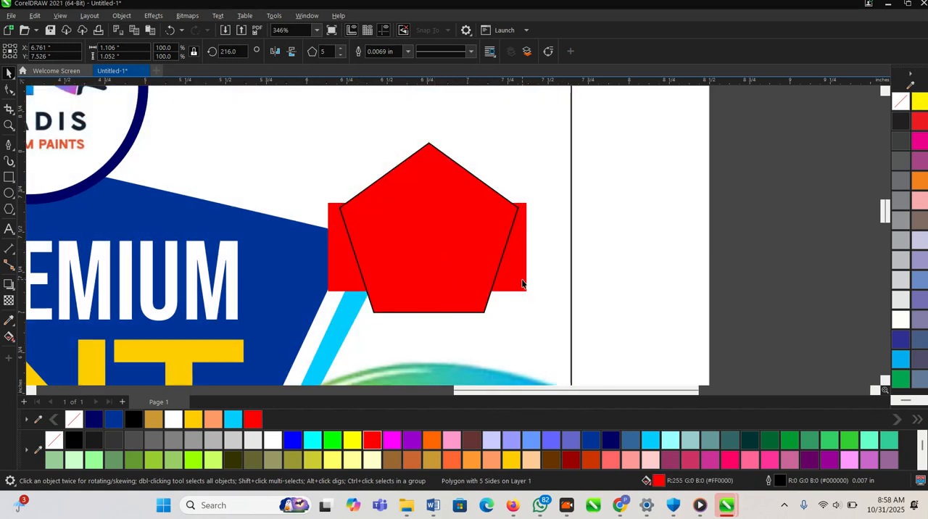
left_click(522, 283)
left_click(572, 459)
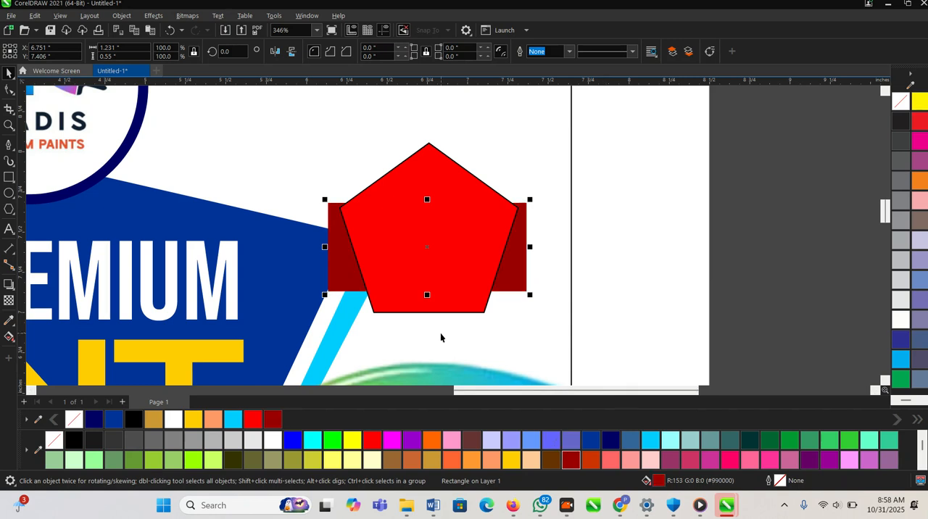
scroll(446, 304, "up", 1)
- Remove the red pentagon's outline
left_click(406, 195)
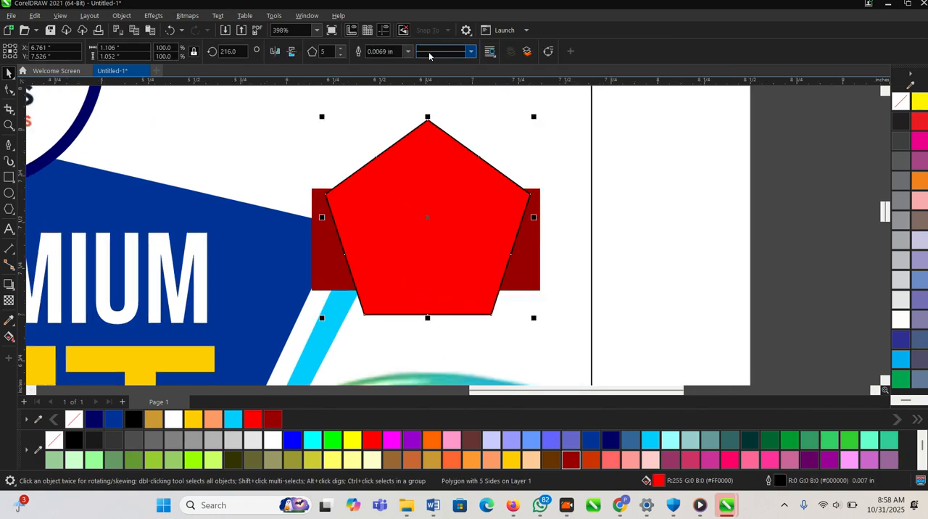
left_click(407, 51)
left_click(381, 66)
left_click(587, 247)
left_click(410, 244)
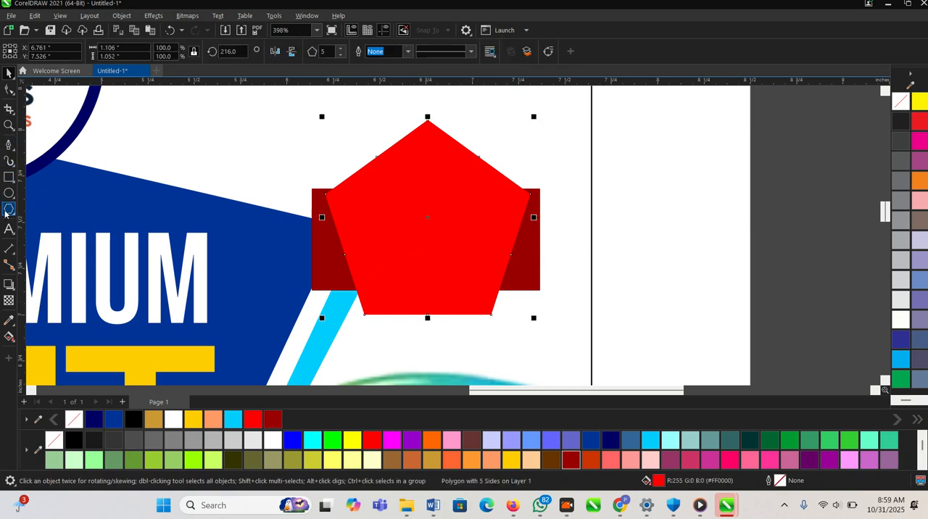
- Add the text "18 Liters" on the red pentagon
left_click(10, 230)
left_click(425, 221)
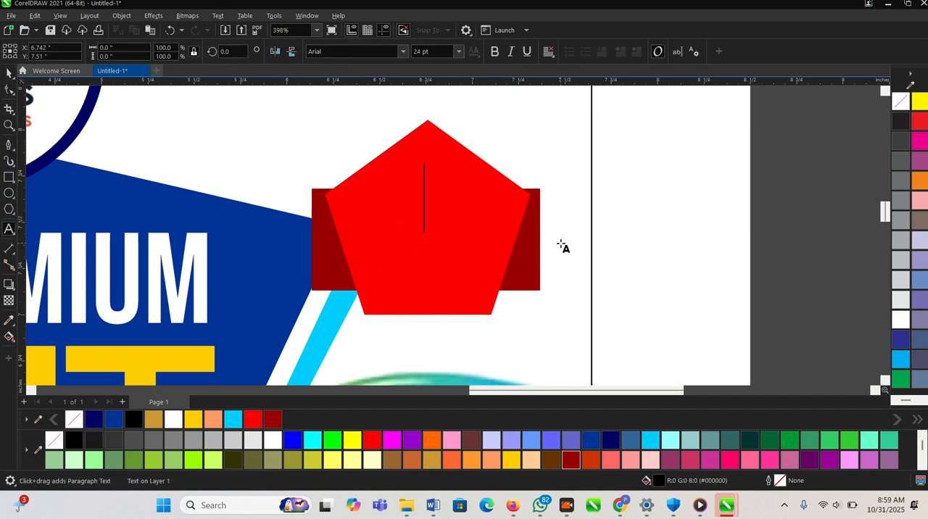
type("18")
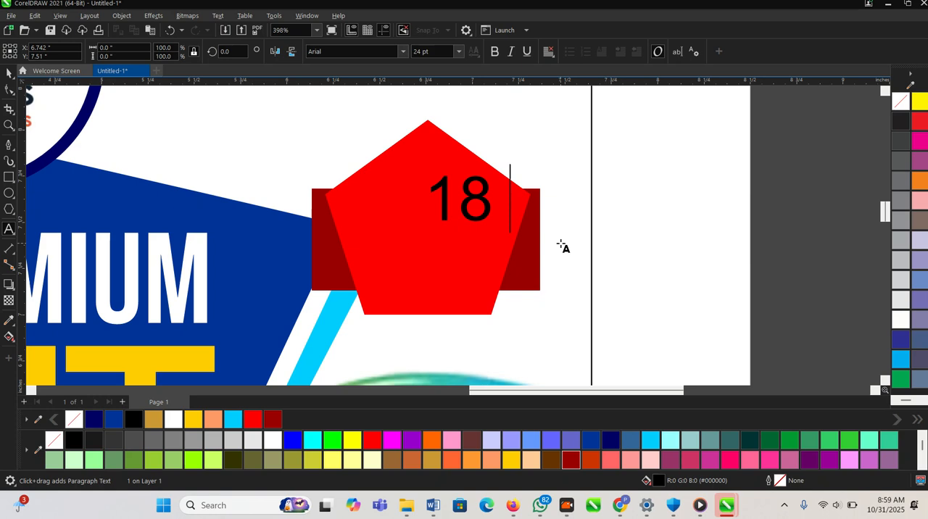
type(" li")
key("BackSpace")
key("BackSpace")
key("BackSpace")
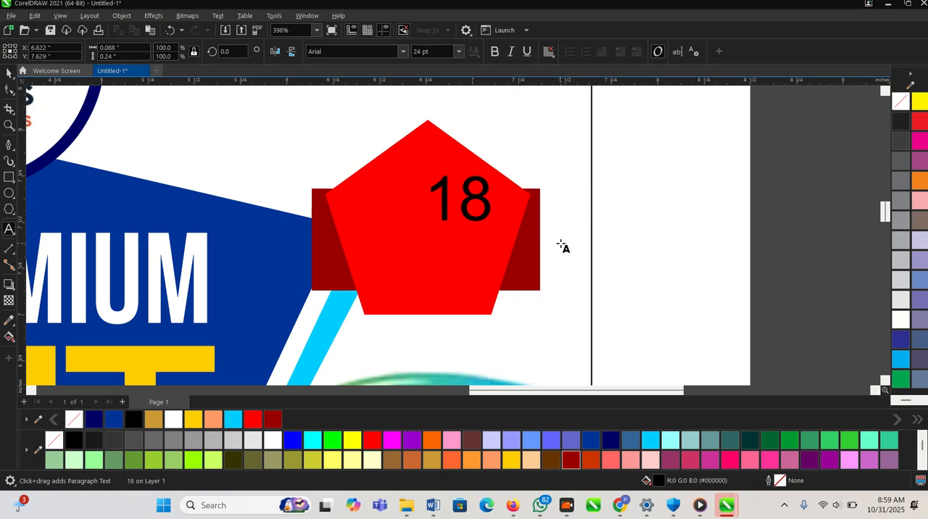
type("Liters")
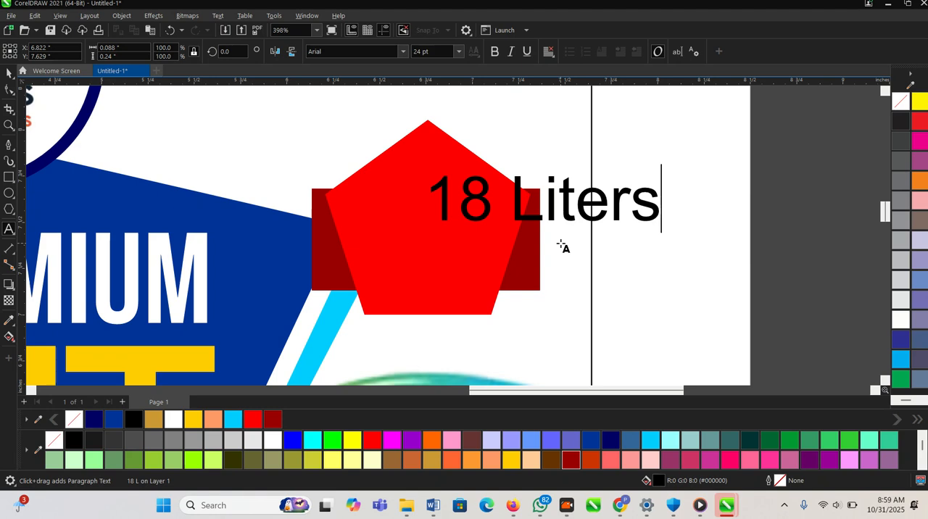
key("Escape")
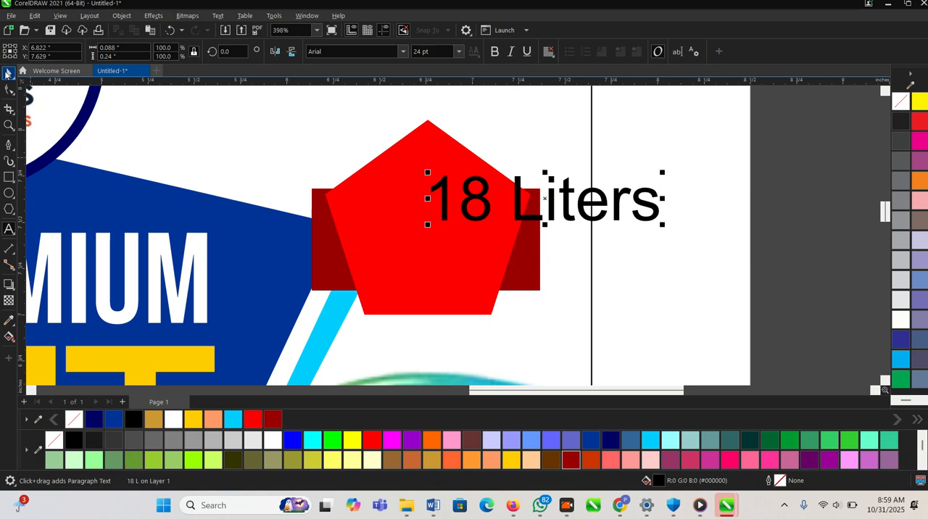
- Split the badge text into two lines after "18" and shorten "Liters" to "Ltrs"
left_click(8, 74)
scroll(587, 199, "up", 1)
double_click(501, 203)
key("Return")
key("ctrl+a")
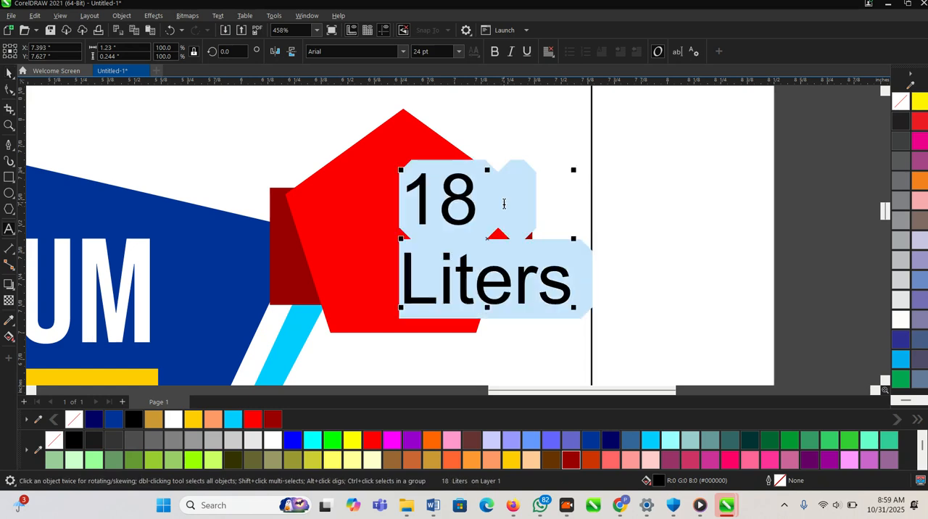
left_click(503, 184)
left_click(480, 216)
left_click(466, 286)
left_click(459, 284)
key("BackSpace")
left_click(497, 284)
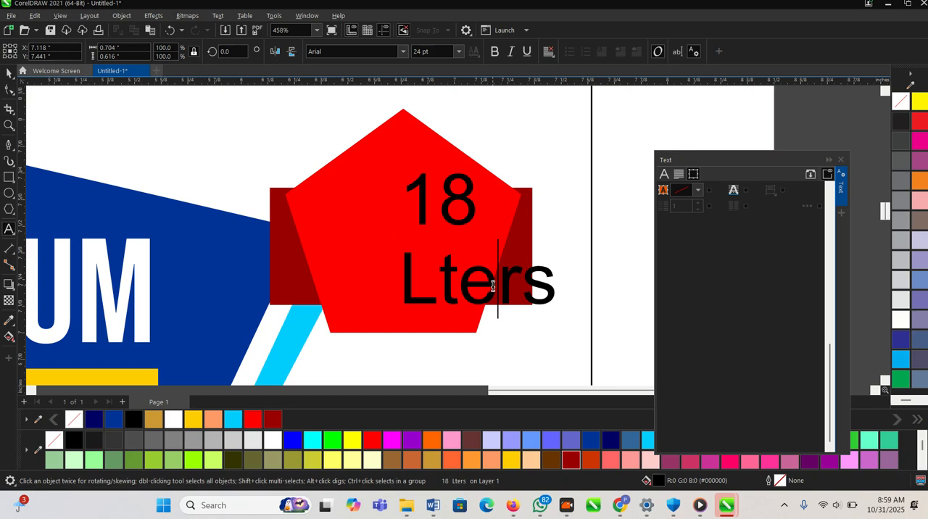
key("BackSpace")
left_click(9, 72)
- Move the two-line text onto the middle of the pentagon and set its font to Bebas Neue
left_click_drag(423, 207, 376, 210)
left_click(405, 54)
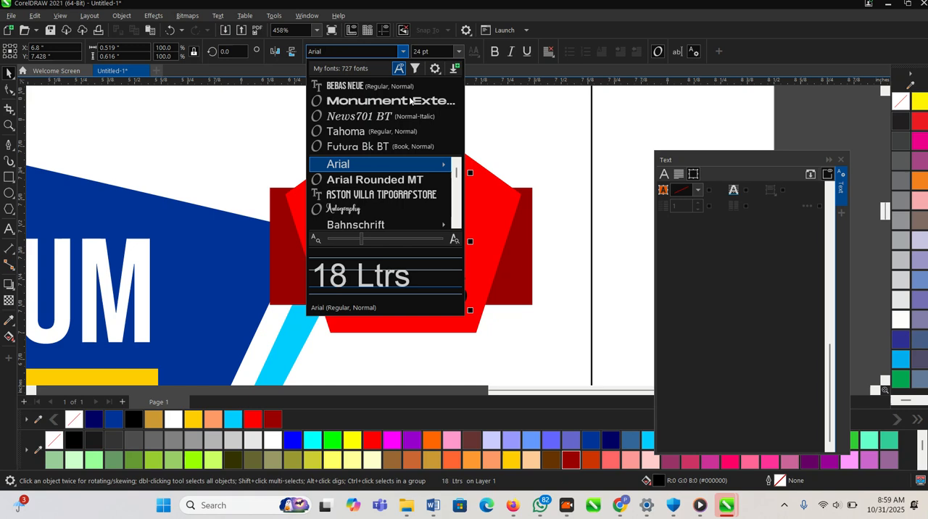
left_click(347, 82)
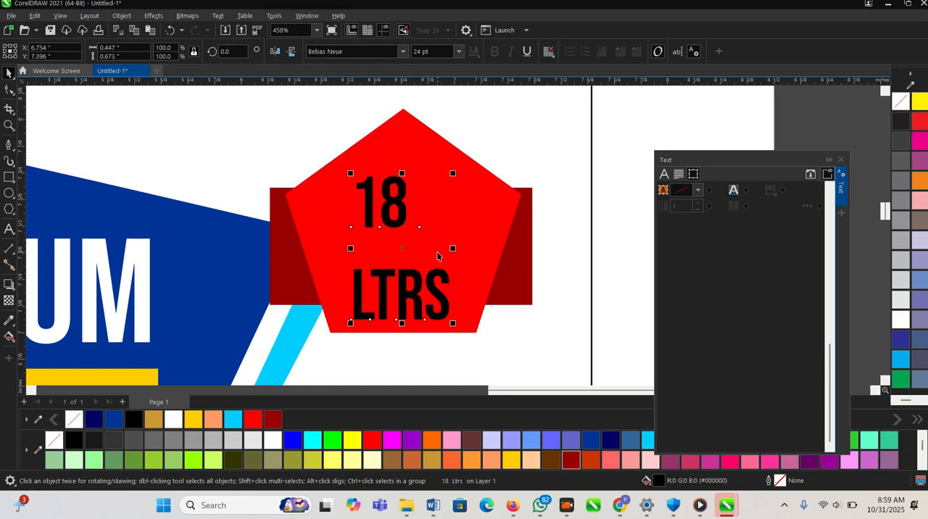
- Break the two-line badge text apart into separate "18" and "LTRS" text objects
left_click(400, 211)
left_click(402, 220)
double_click(402, 219)
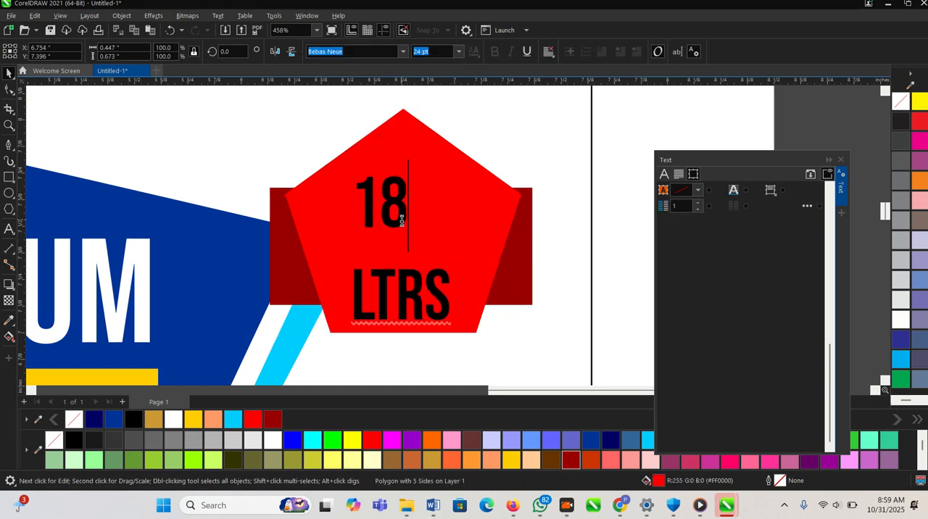
scroll(417, 254, "down", 5)
scroll(428, 222, "up", 3)
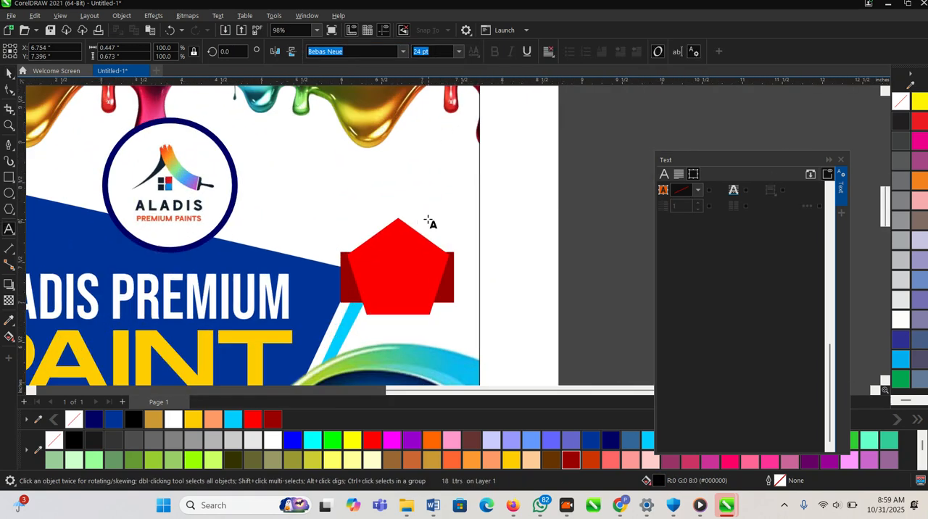
scroll(362, 243, "up", 3)
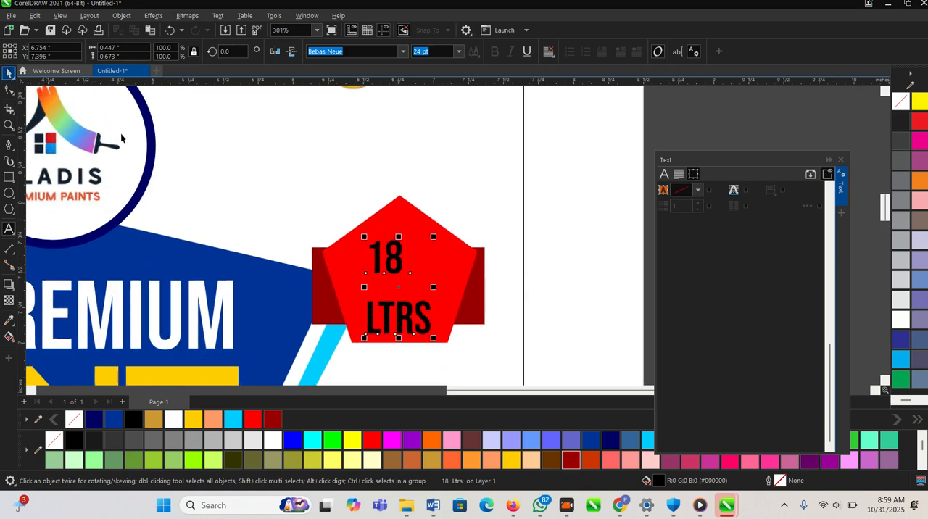
key("ctrl+k")
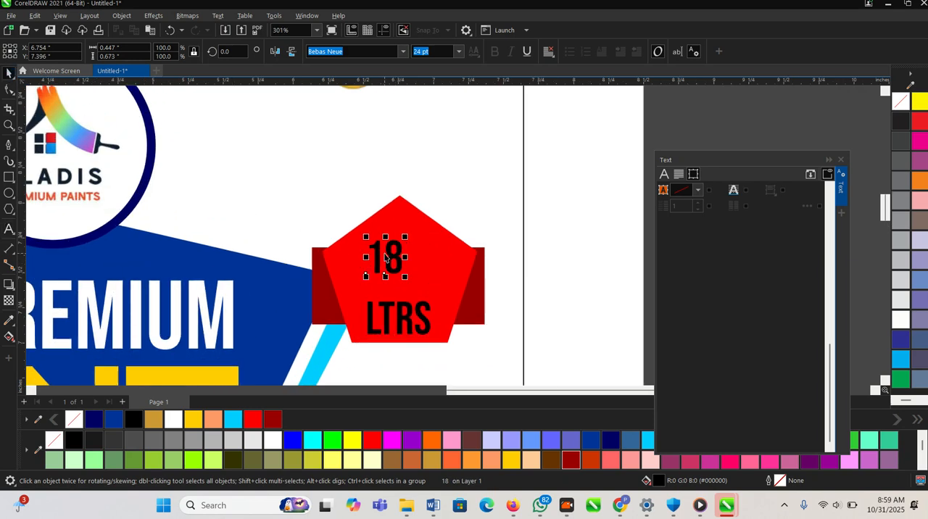
- Enlarge the "18" to about 42 pt and position it in the upper part of the pentagon
scroll(378, 250, "up", 1)
left_click_drag(412, 234, 480, 201)
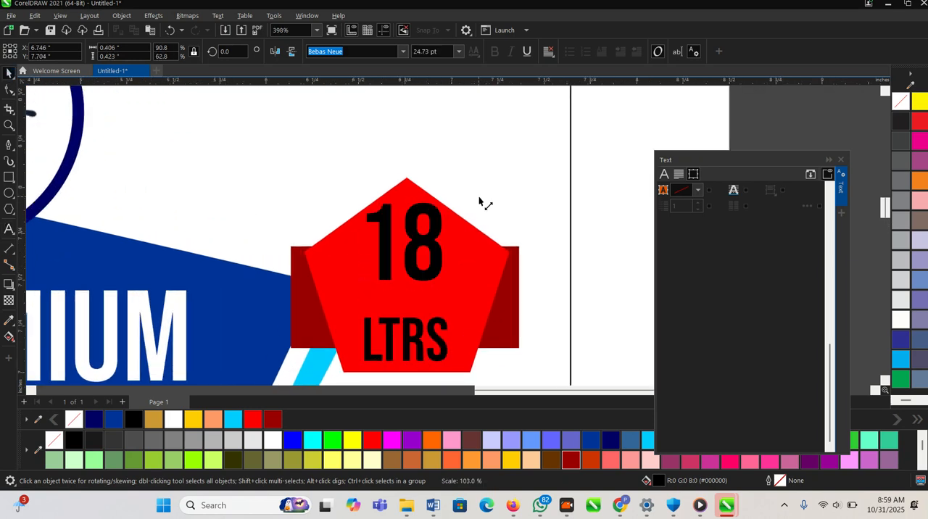
scroll(408, 242, "up", 2)
left_click_drag(408, 242, 411, 266)
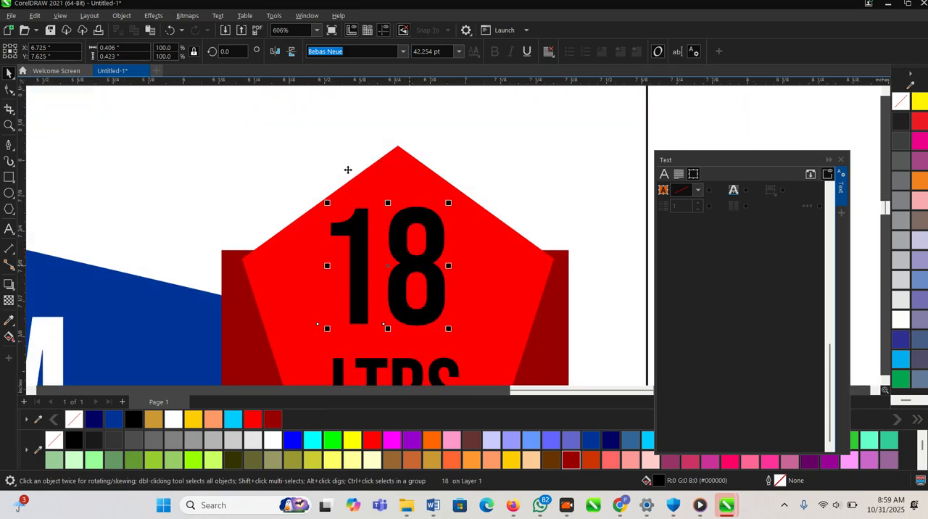
- Set the "18" to Monument Extended and resize it to about 0.64 inches wide within the pentagon's upper half
left_click(402, 51)
left_click(384, 100)
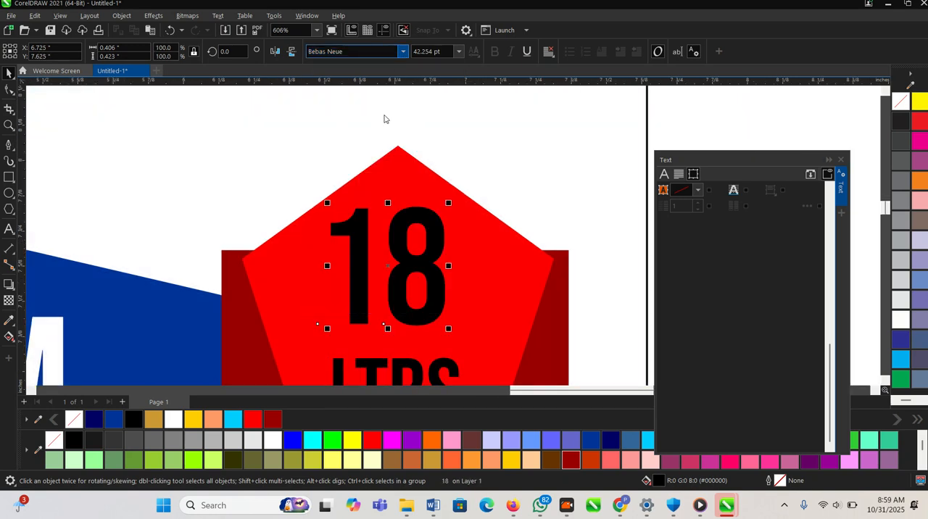
scroll(450, 197, "down", 1)
left_click_drag(551, 190, 453, 189)
scroll(420, 257, "up", 2)
left_click_drag(402, 262, 388, 221)
left_click_drag(454, 279, 495, 308)
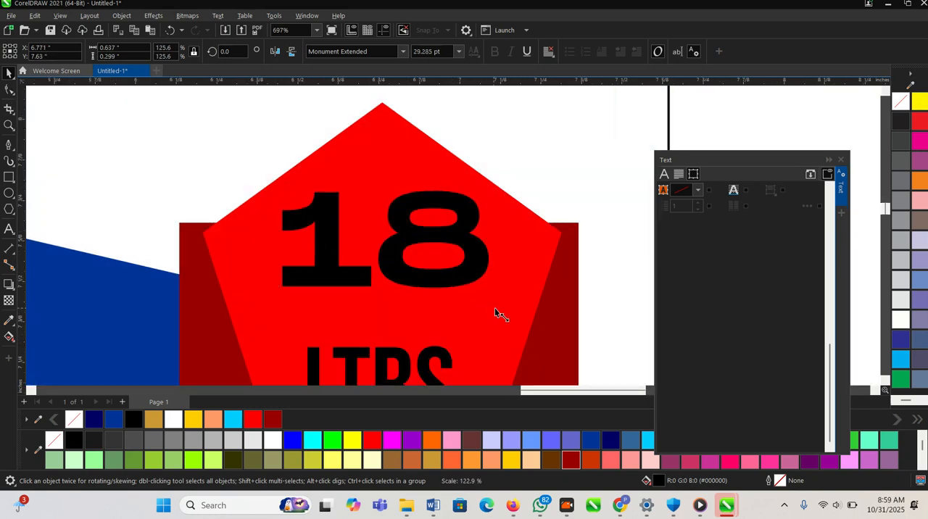
- Move "LTRS" up directly beneath the "18" and enlarge it to about 31 pt
left_click(440, 253)
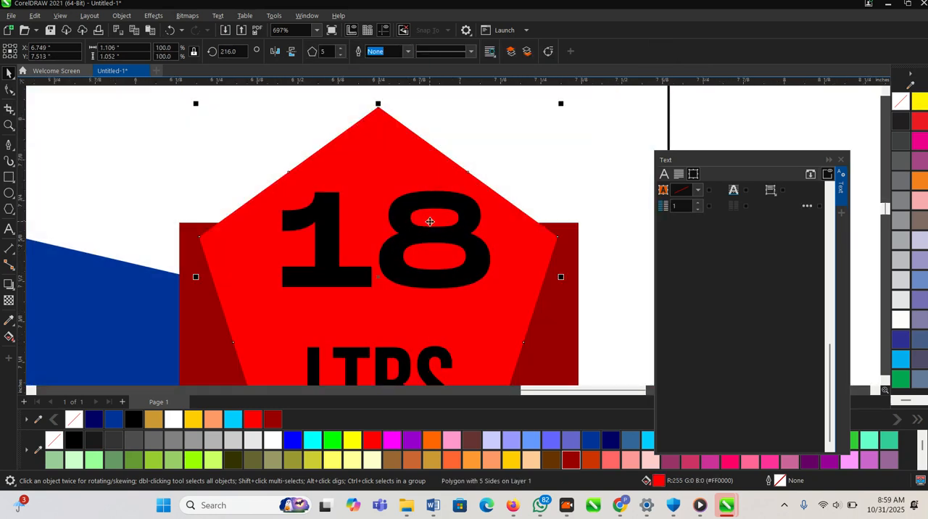
scroll(406, 239, "down", 1)
left_click(400, 291)
left_click_drag(401, 284, 382, 244)
left_click_drag(441, 313, 477, 350)
scroll(427, 233, "up", 1)
- Color both badge texts white (#FFFFFF), and recolor the "18" bright yellow
left_click(394, 209, "shift")
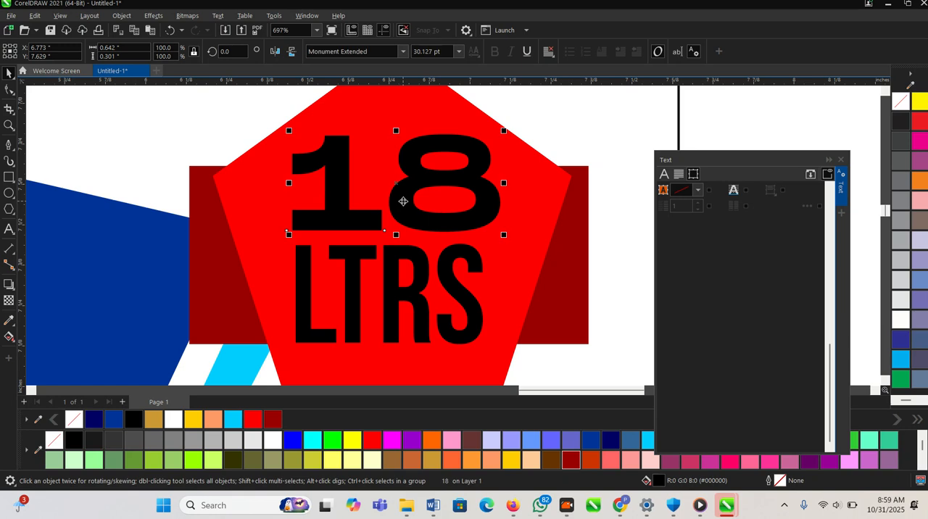
left_click(278, 441)
left_click(457, 290)
left_click(453, 288)
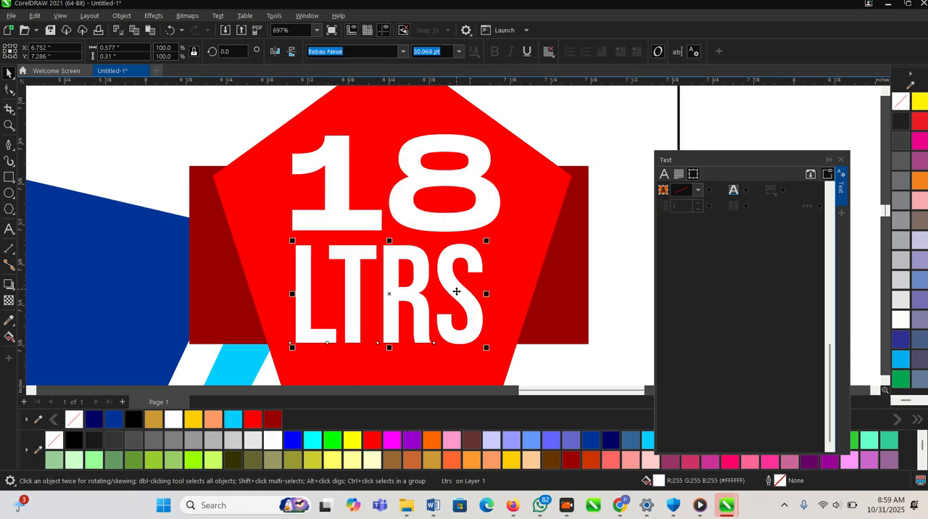
left_click(421, 200)
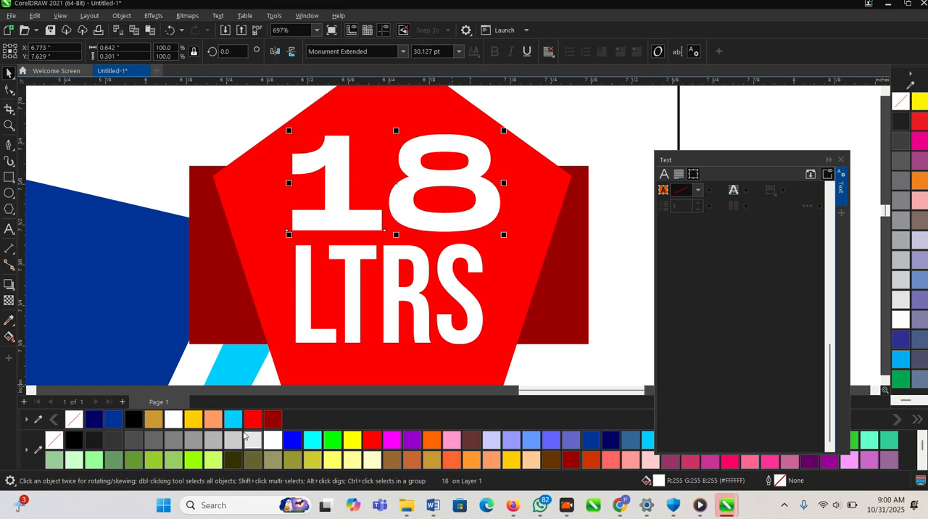
left_click(196, 423)
scroll(296, 314, "down", 4)
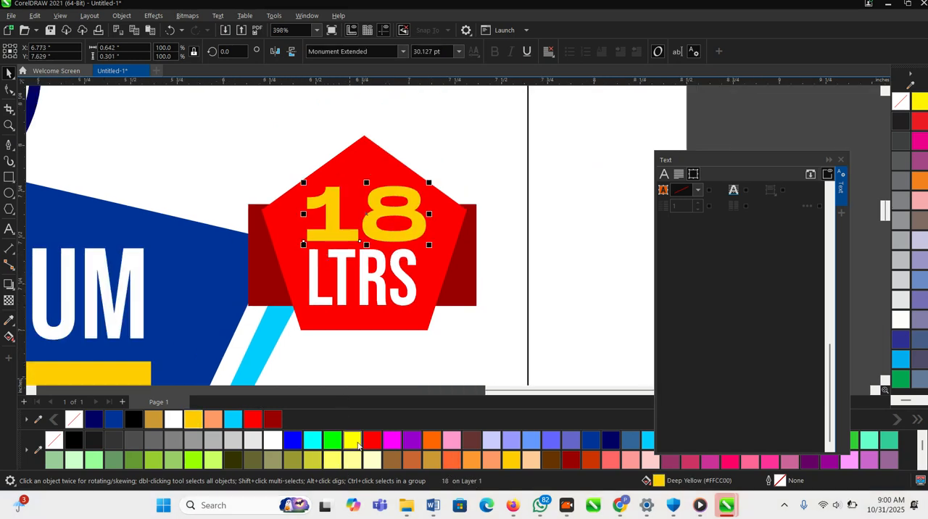
left_click(354, 440)
- Align the "18", "LTRS", pentagon and dark red rectangle on a common vertical center line
scroll(340, 265, "down", 5)
left_click_drag(577, 310, 253, 222)
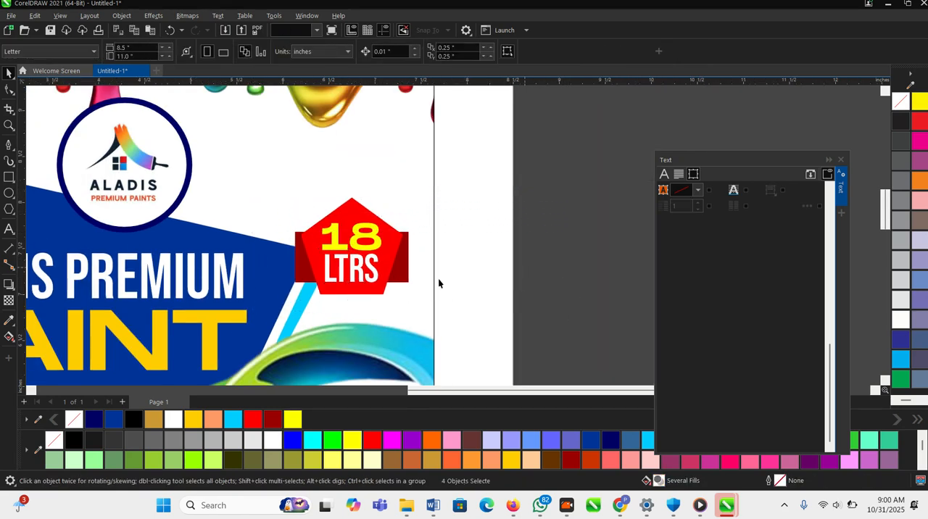
scroll(290, 261, "up", 2)
- Apply a drop shadow to the red pentagon so it falls on the dark red rectangle behind it
left_click(423, 228)
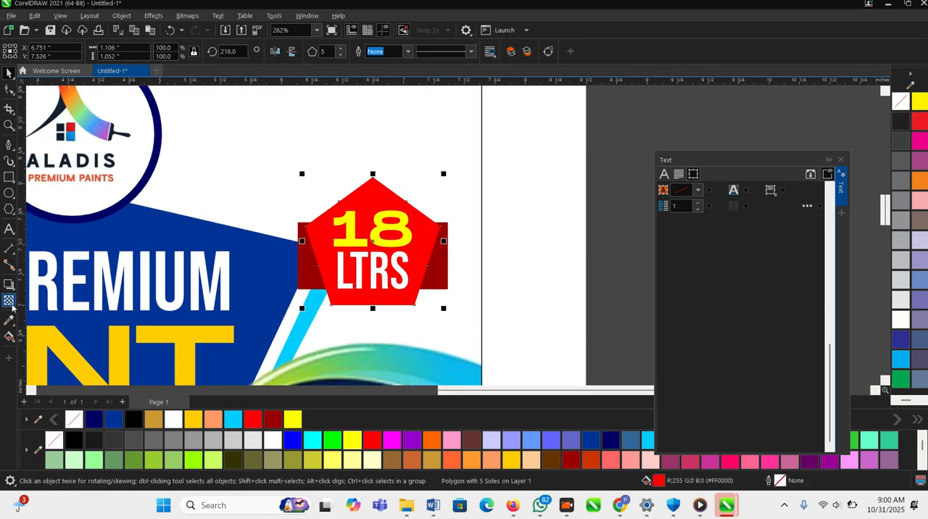
left_click(9, 284)
left_click_drag(373, 261, 376, 236)
key("space")
scroll(381, 284, "down", 5)
left_click(558, 325)
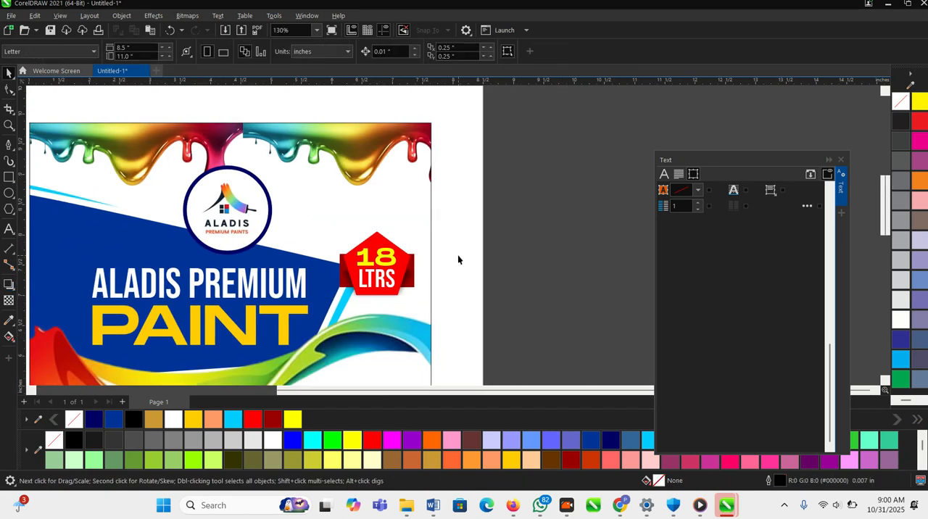
scroll(461, 255, "down", 3)
scroll(419, 220, "down", 3)
key("z")
left_click_drag(245, 264, 452, 362)
key("space")
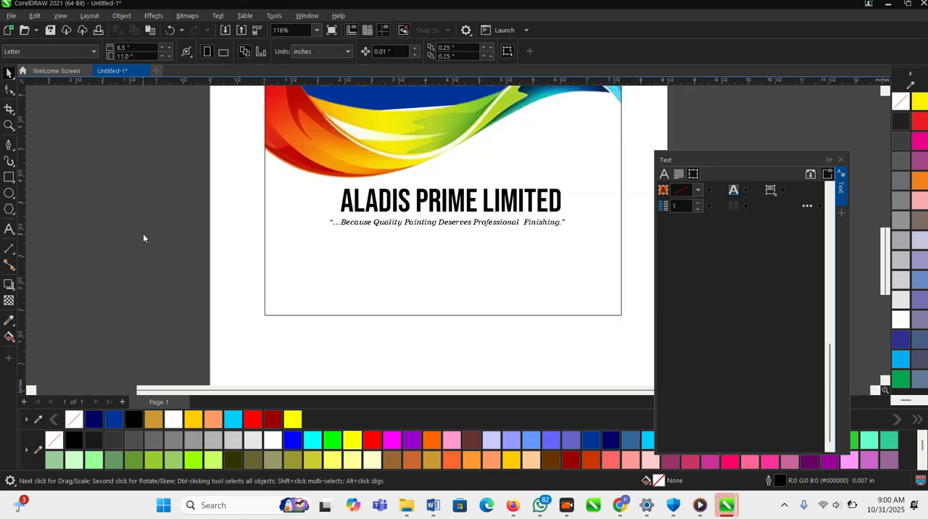
- Save the drawing in the Documents folder as a CDR file named "aladis limited"
key("ctrl+s")
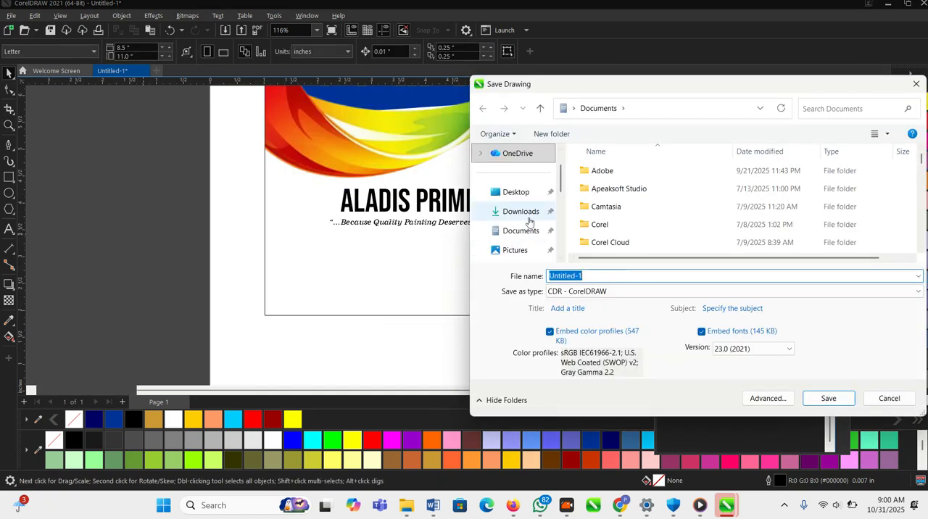
left_click(526, 231)
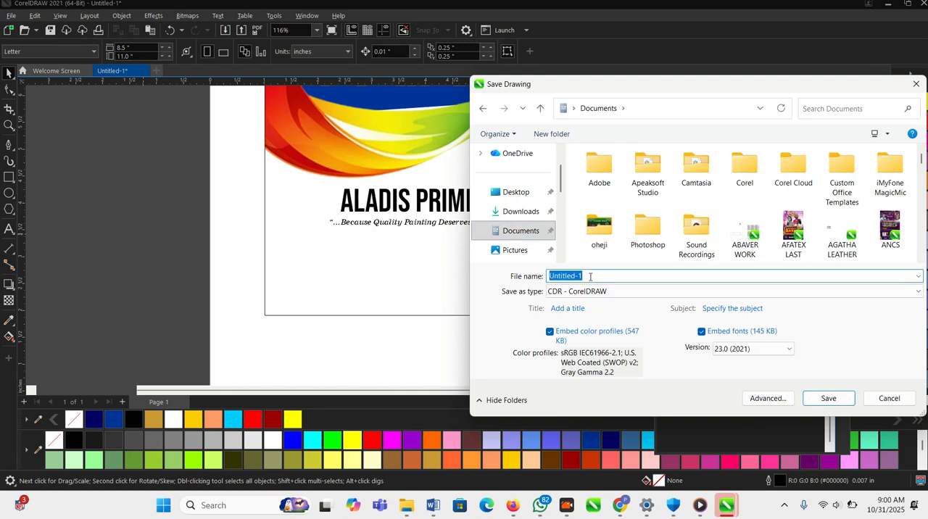
type("alae")
key("Return")
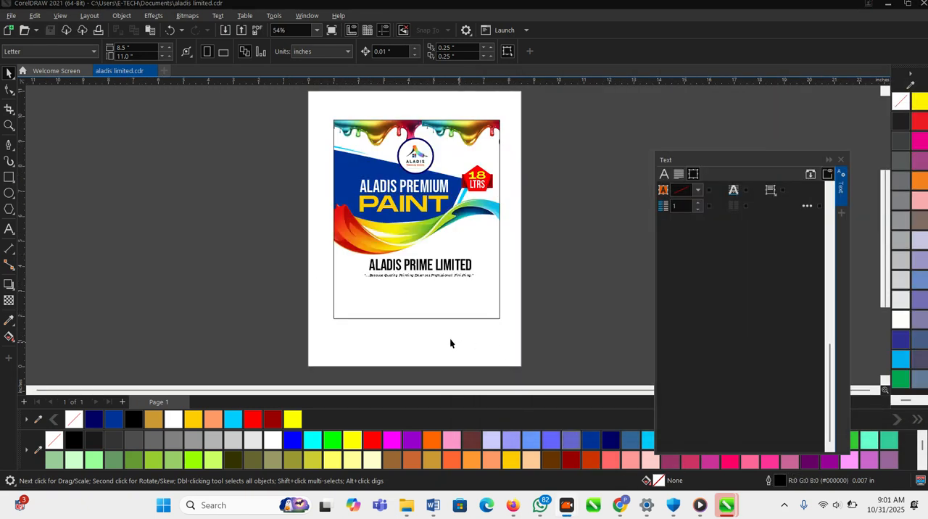
scroll(450, 343, "up", 2)
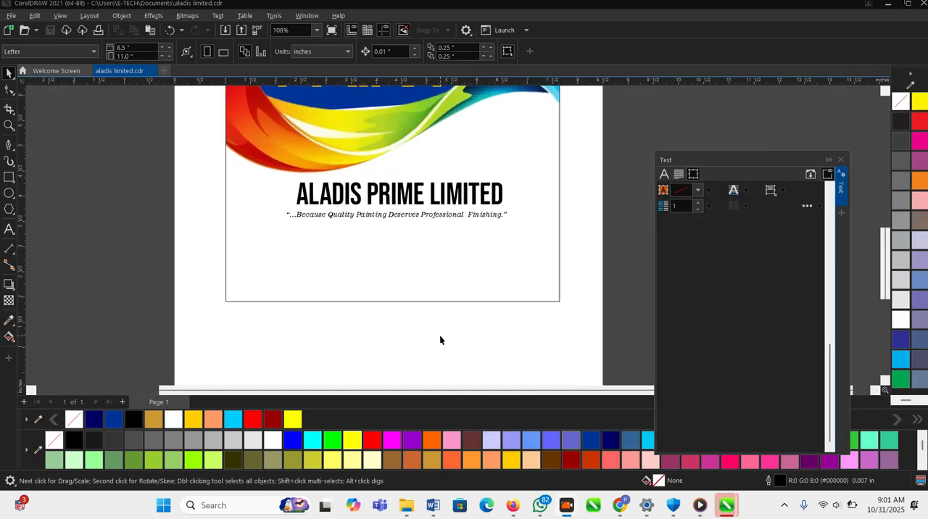
key("F8")
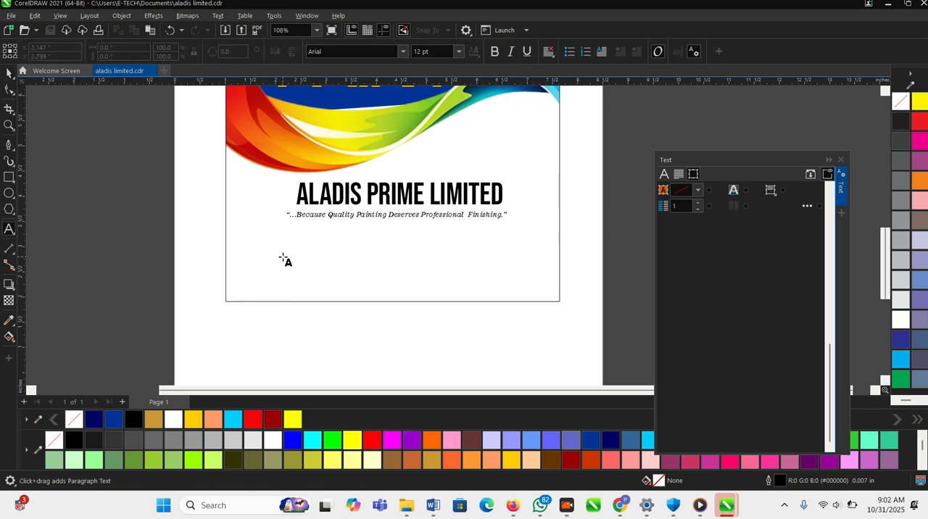
left_click(283, 258)
key("Escape")
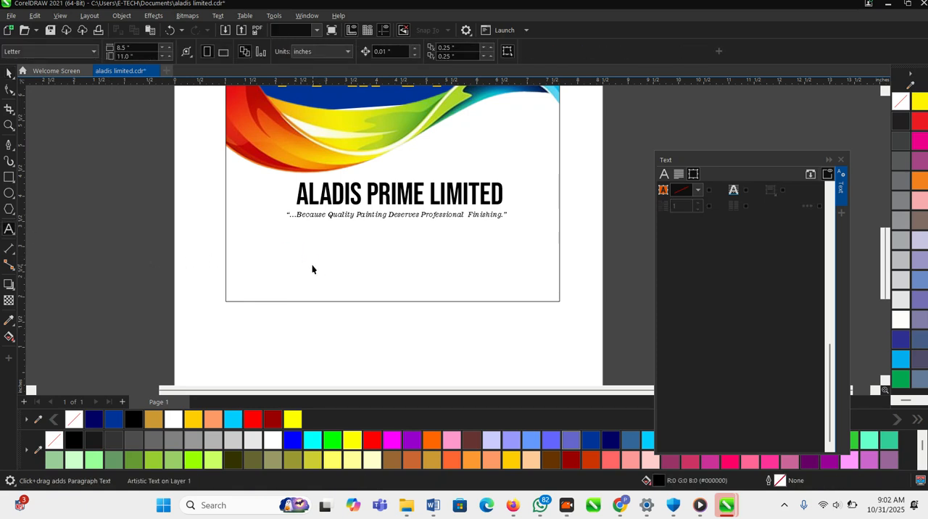
left_click(9, 73)
scroll(573, 275, "up", 1)
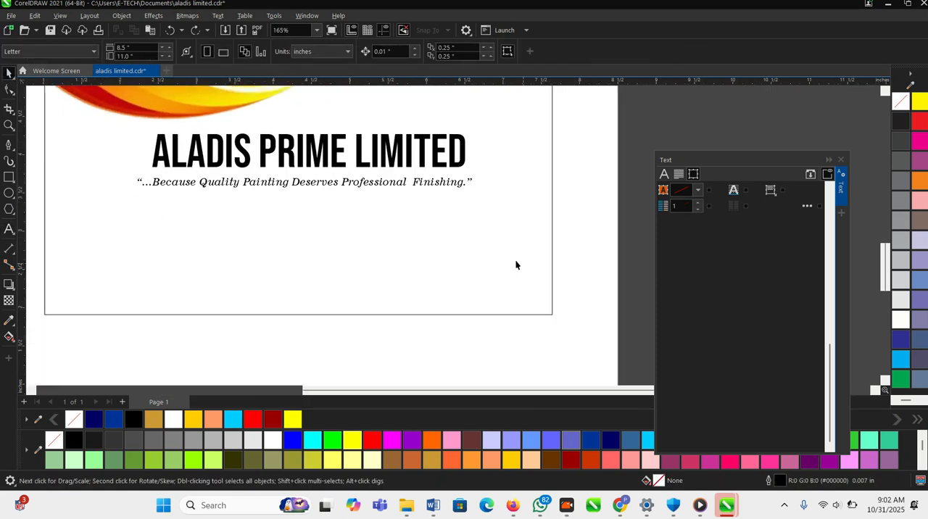
scroll(464, 252, "down", 1)
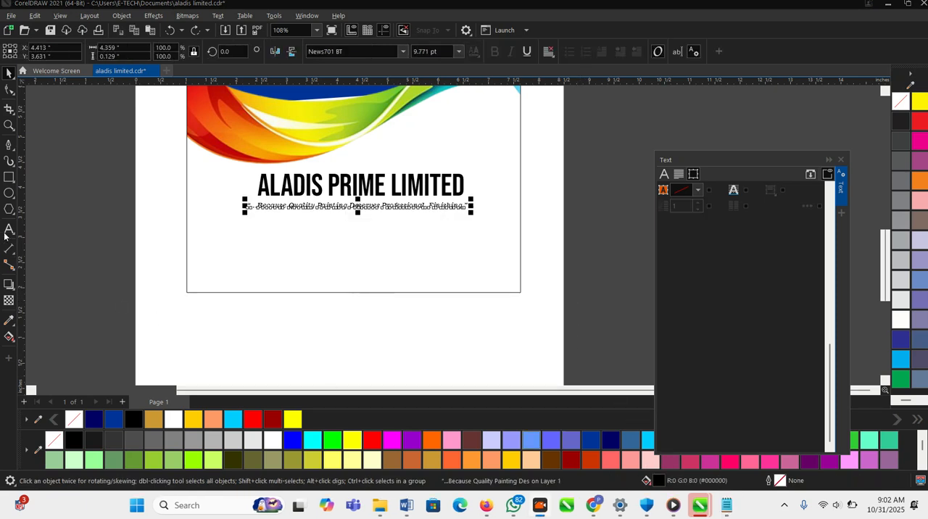
- Paste the copied storage and usage instructions as artistic text beneath the slogan
left_click(9, 229)
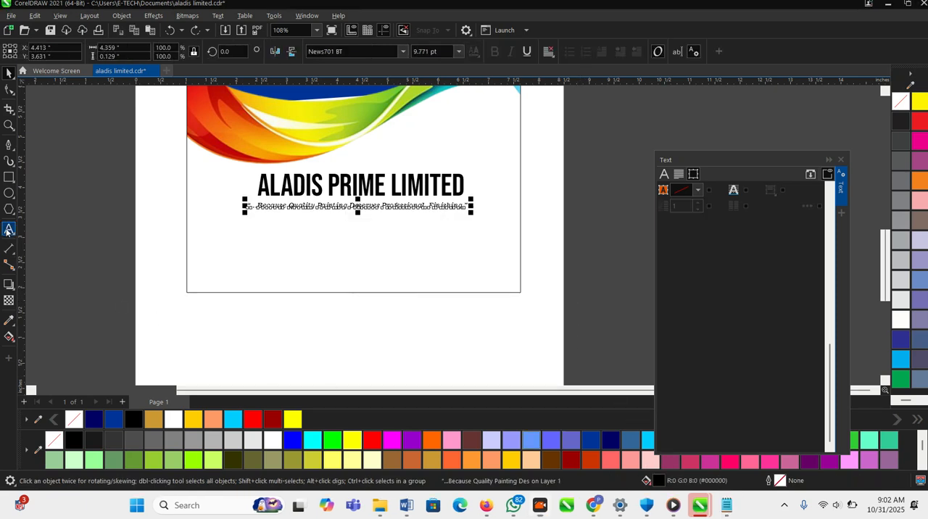
left_click(233, 255)
key("ctrl+v")
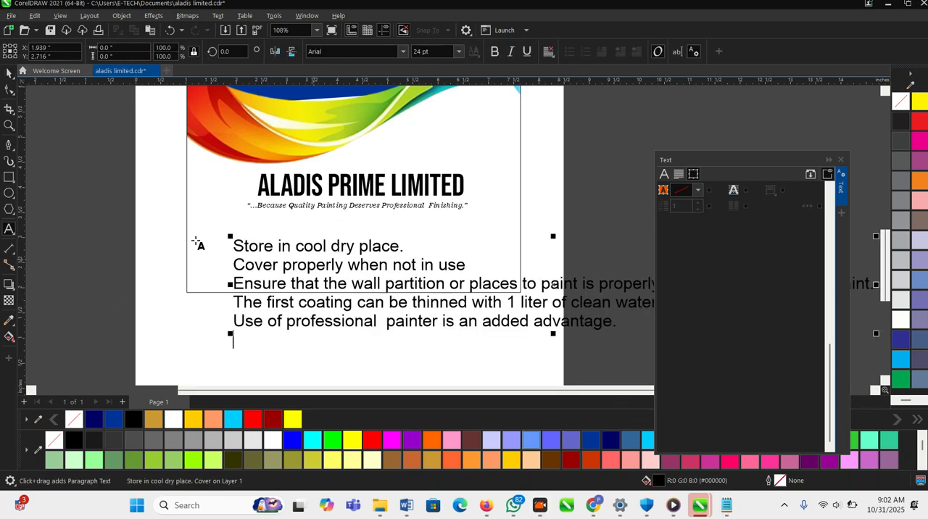
scroll(181, 196, "down", 1)
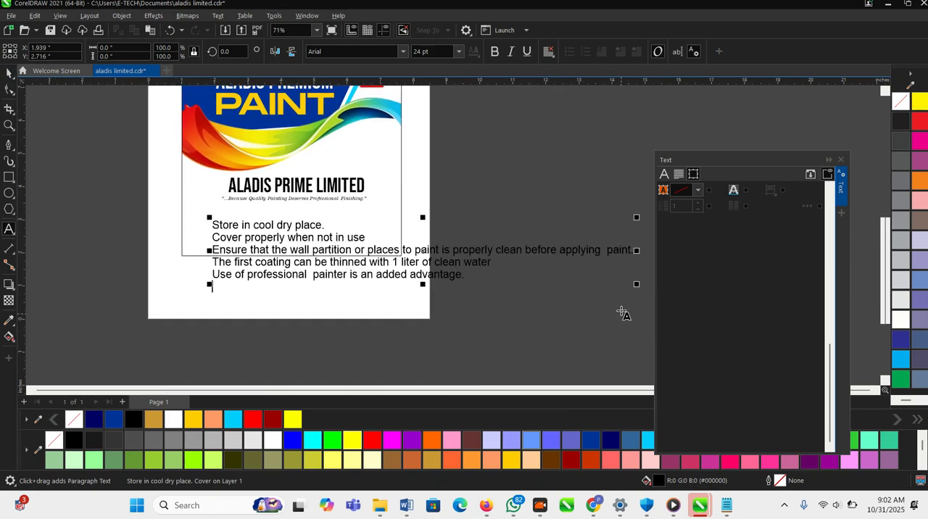
left_click(9, 72)
- Scale the pasted instructions text down to about 8.3 pt so it fits inside the label frame
scroll(428, 295, "up", 1)
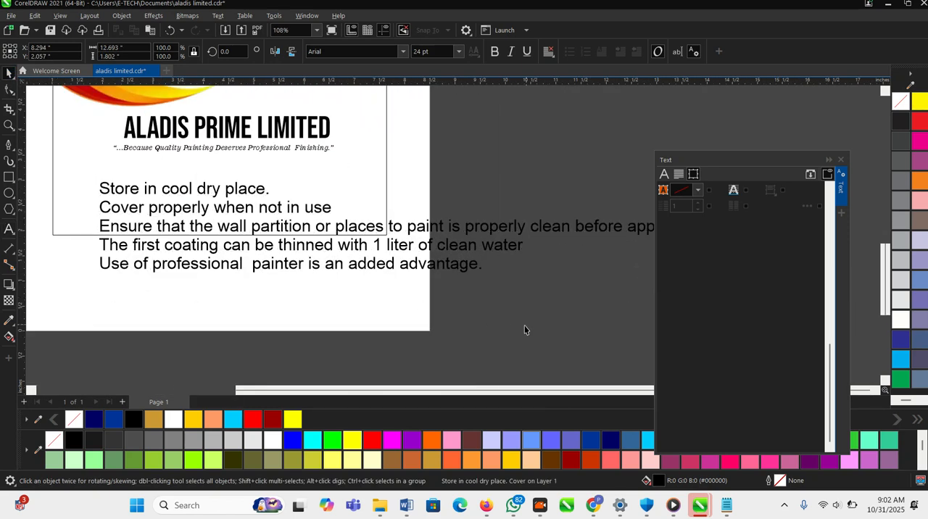
left_click(524, 326)
left_click(458, 243)
scroll(458, 243, "down", 1)
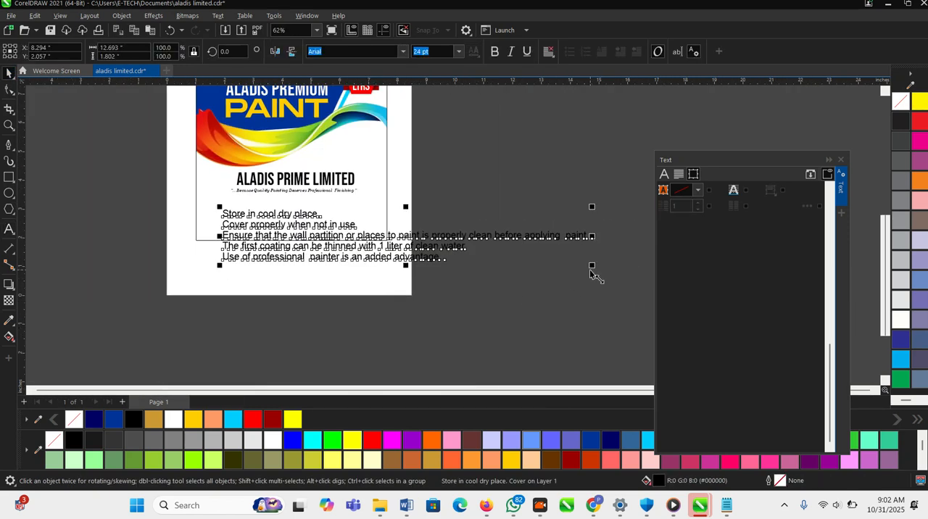
left_click_drag(575, 266, 460, 234)
left_click(567, 237)
- Move the instructions text up and left, just beneath the slogan and near the label's left border
key("z")
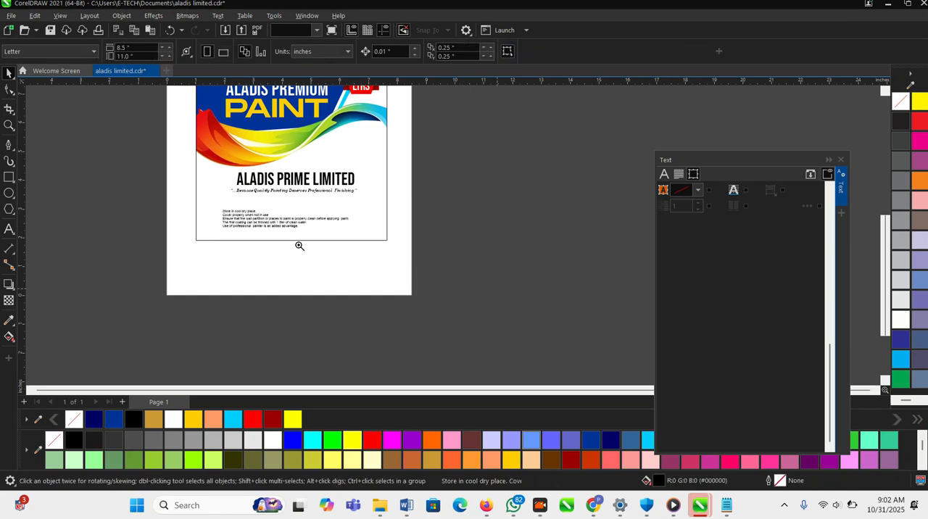
left_click_drag(286, 240, 383, 273)
left_click(316, 255)
left_click(339, 195)
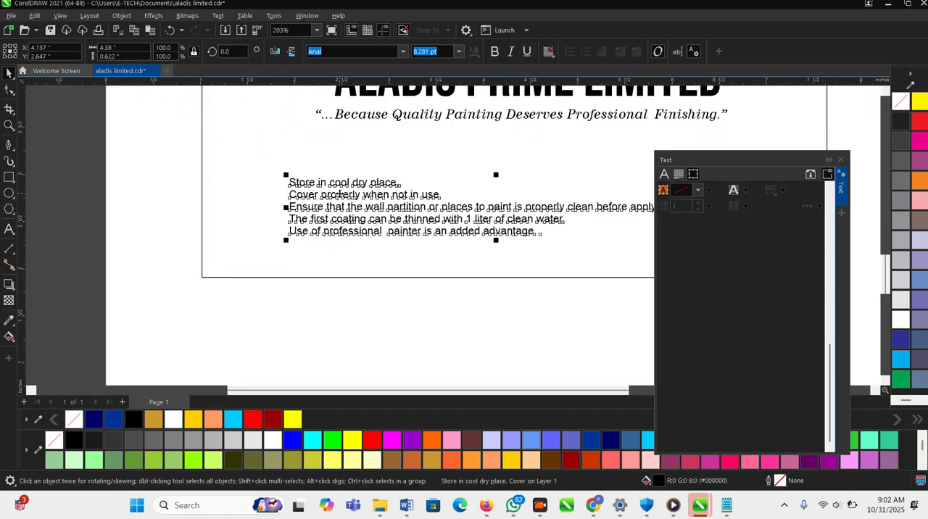
left_click_drag(340, 186, 300, 152)
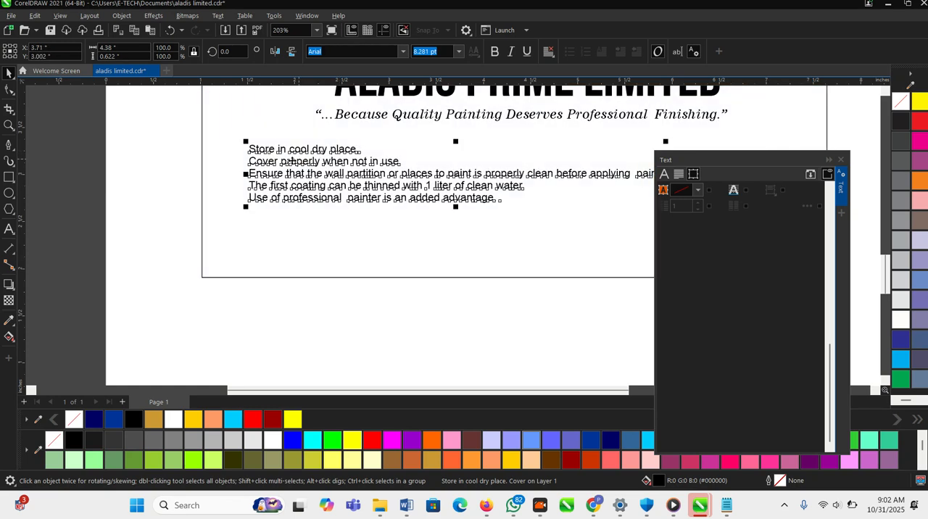
scroll(287, 227, "down", 7)
left_click(213, 232)
left_click_drag(207, 136, 588, 297)
left_click(284, 240)
left_click(148, 224)
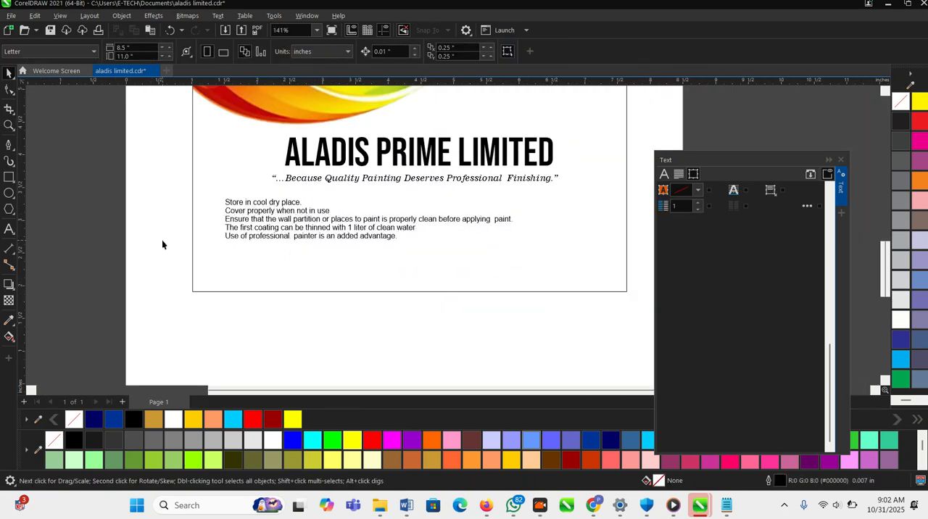
- Make the instructions text bold and change its font to Bebas Neue
scroll(149, 227, "down", 2)
left_click(310, 235)
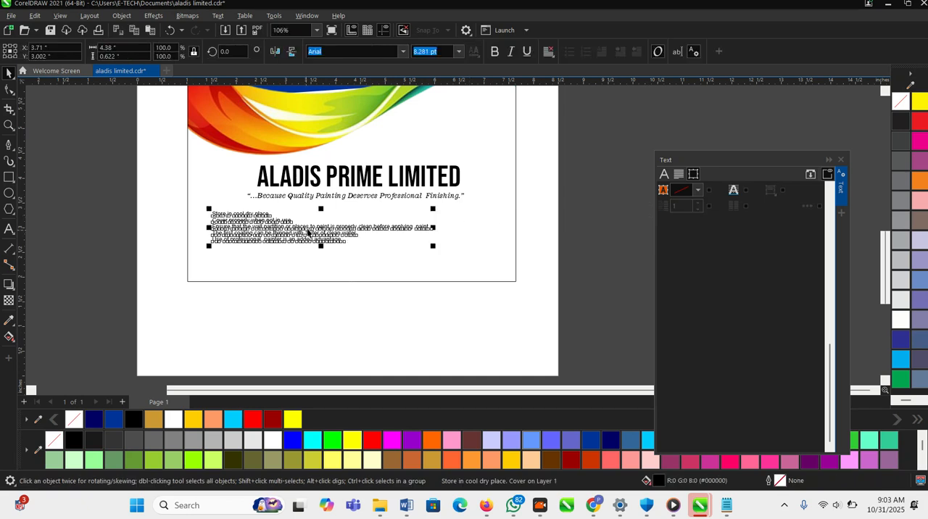
left_click(495, 52)
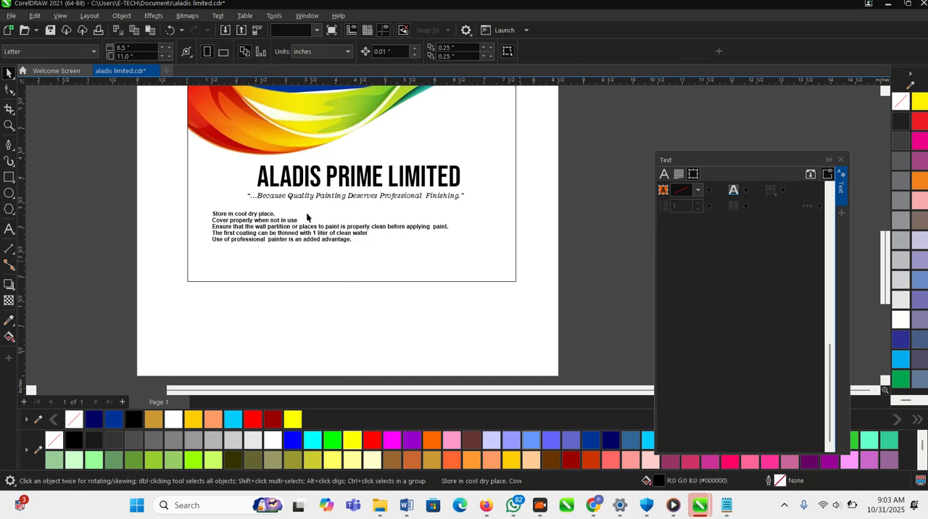
left_click(402, 52)
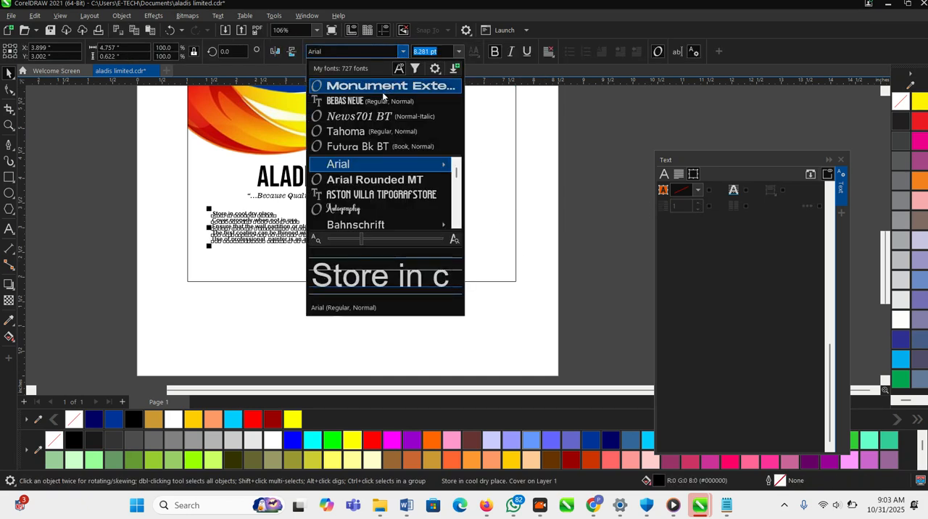
left_click(348, 97)
left_click(548, 303)
scroll(221, 224, "up", 3)
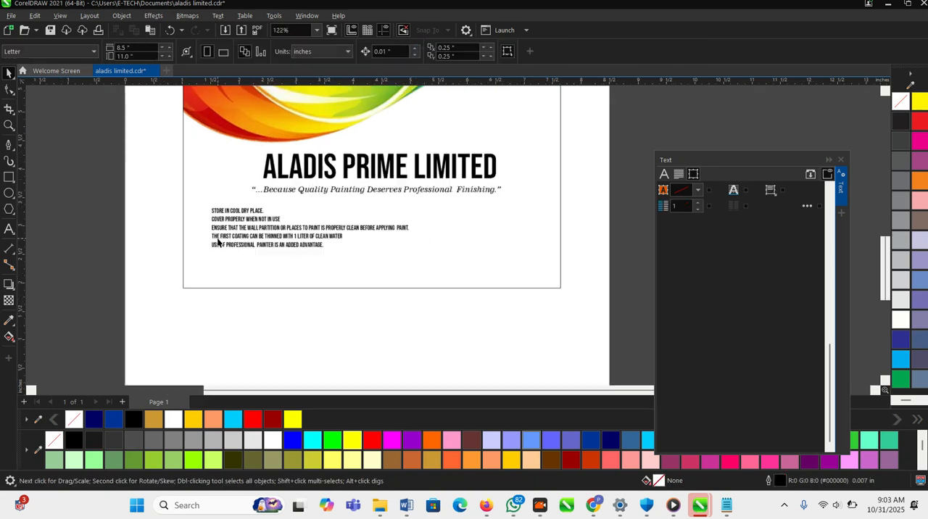
- Break the third instruction into two lines before "is properly clean before applying paint."
left_click(10, 180)
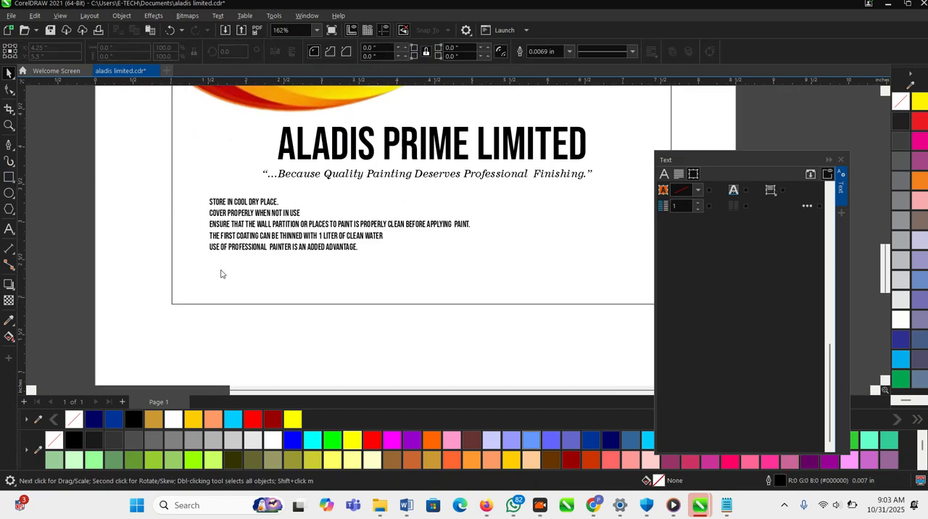
scroll(230, 262, "up", 2)
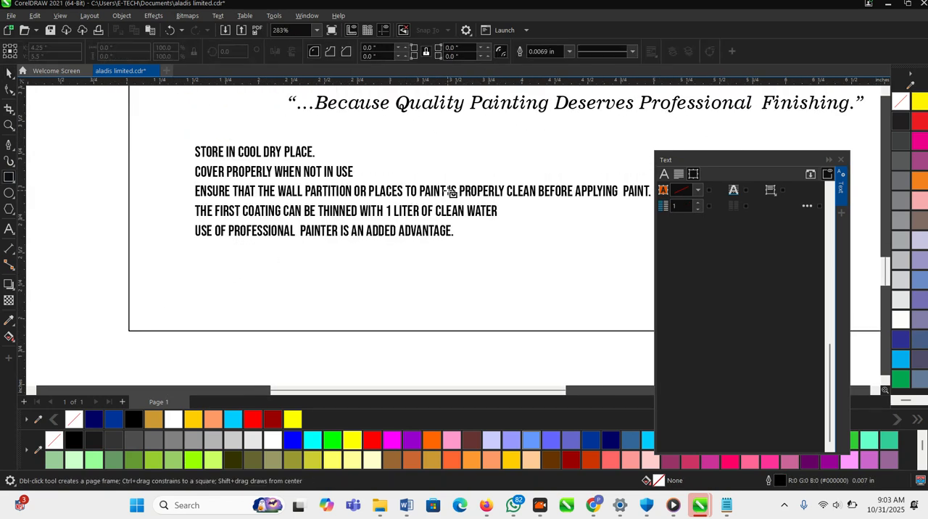
double_click(457, 191)
key("Return")
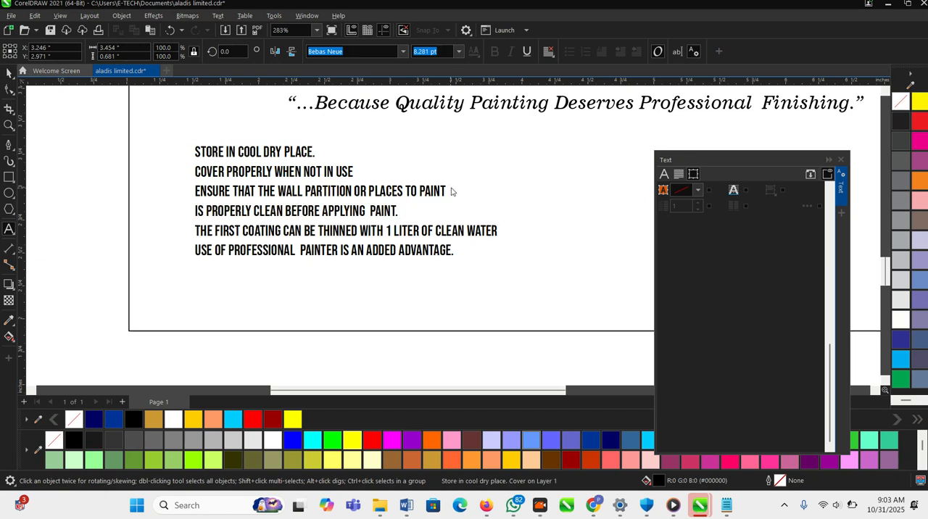
left_click(8, 73)
scroll(350, 248, "down", 2)
left_click(92, 201)
- Draw a small bullet rectangle about 0.056 by 0.065 inches to the left of "Store in cool dry place."
scroll(174, 190, "up", 2)
scroll(176, 188, "up", 1)
left_click(9, 177)
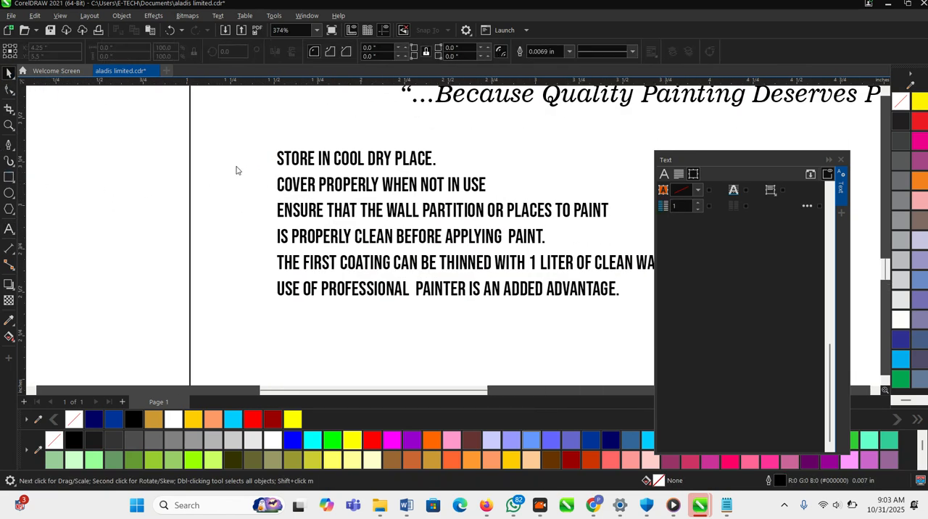
scroll(266, 166, "up", 1)
mouse_move(261, 148)
left_mouse_down()
mouse_move(279, 164)
mouse_move(262, 160)
left_mouse_up()
scroll(264, 158, "up", 3)
key("space")
- Remove the bullet rectangle's outline and fill it with blue (#003399)
left_click(611, 441)
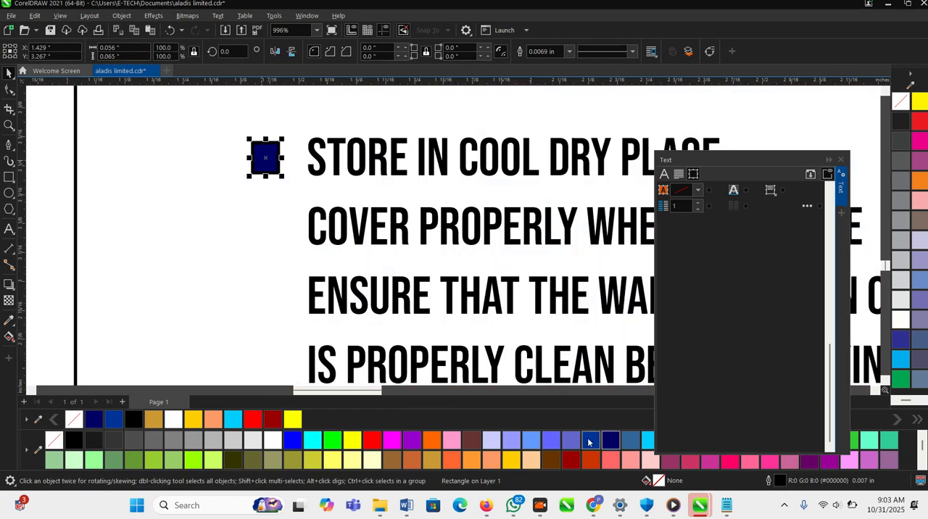
left_click(569, 52)
left_click(543, 62)
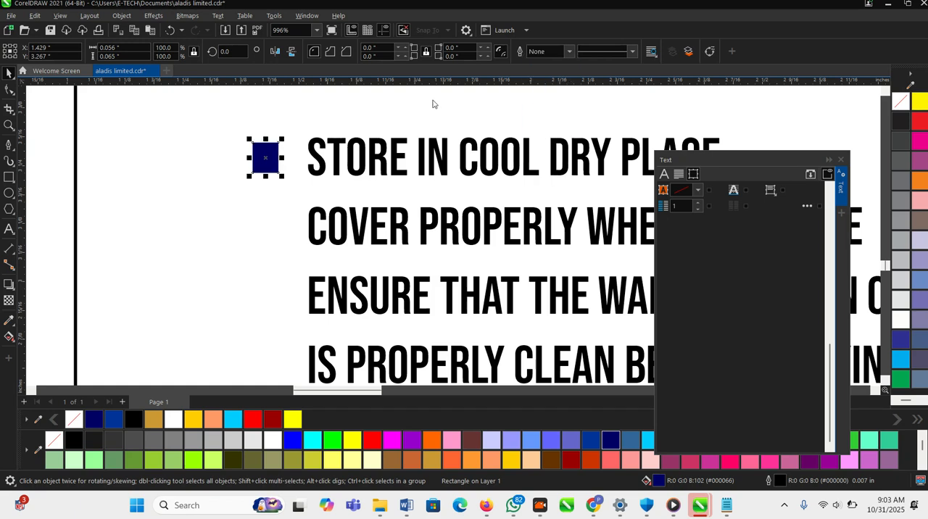
left_click(590, 441)
- Copy the blue bullet down beside each remaining instruction, skipping the wrapped line "is properly clean before applying paint."
left_click_drag(264, 164, 267, 237)
scroll(315, 184, "down", 2)
key("ctrl+r")
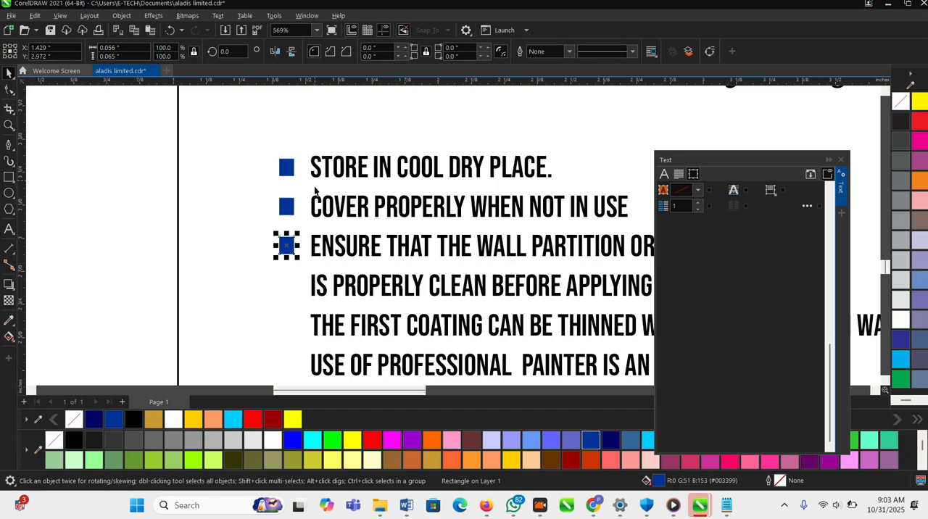
scroll(284, 259, "up", 1)
scroll(292, 239, "down", 2)
left_click_drag(292, 239, 293, 349)
scroll(288, 208, "down", 3)
left_click(155, 229)
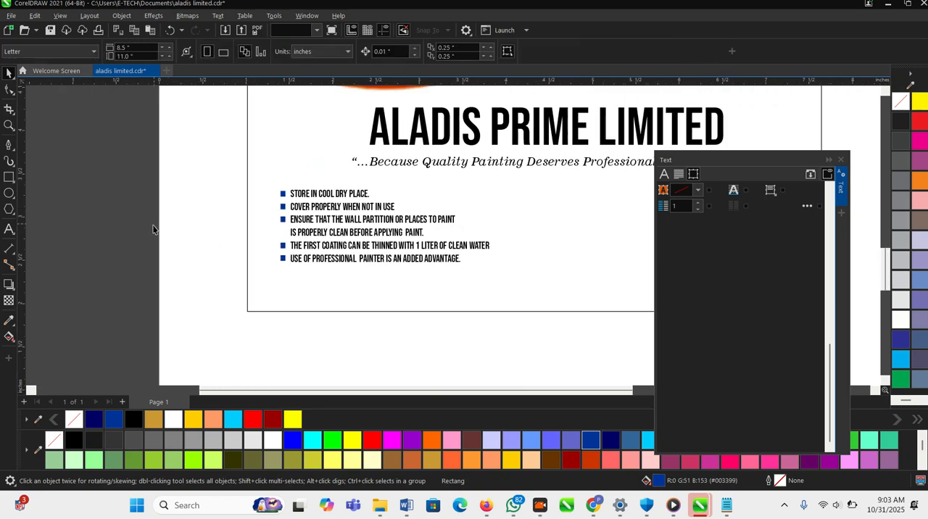
- Select the instructions text with its bullets and nudge them slightly left toward the label's border
scroll(154, 229, "down", 1)
key("F2")
left_click_drag(150, 154, 530, 302)
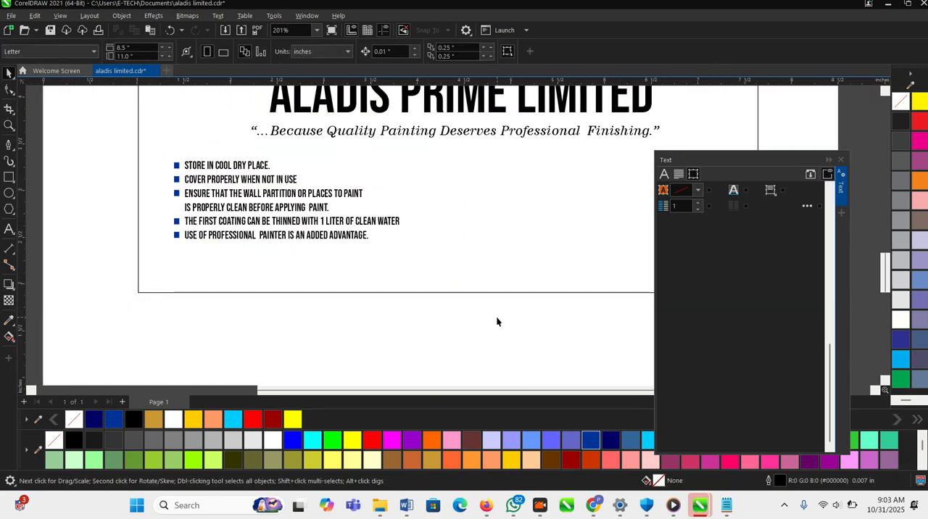
left_click(280, 246)
left_click(229, 324)
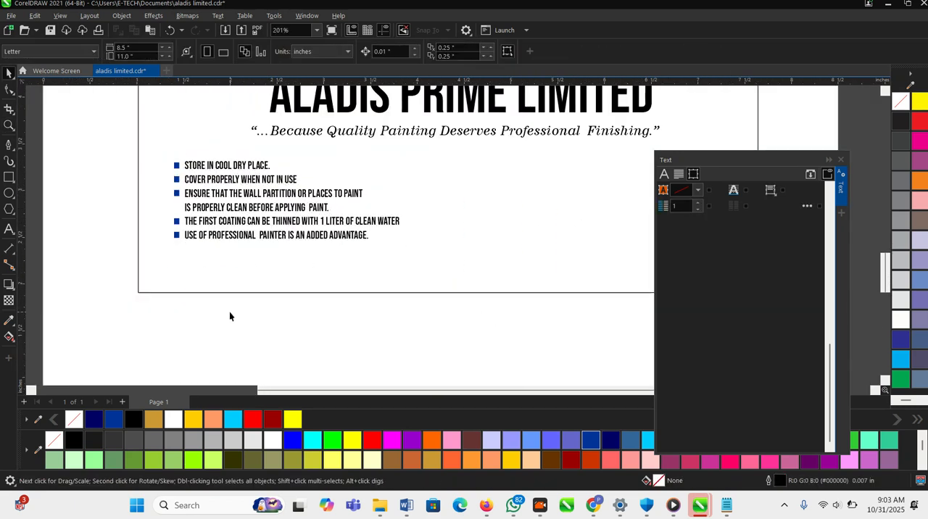
scroll(214, 276, "down", 1)
scroll(215, 275, "down", 1)
left_click_drag(143, 190, 147, 182)
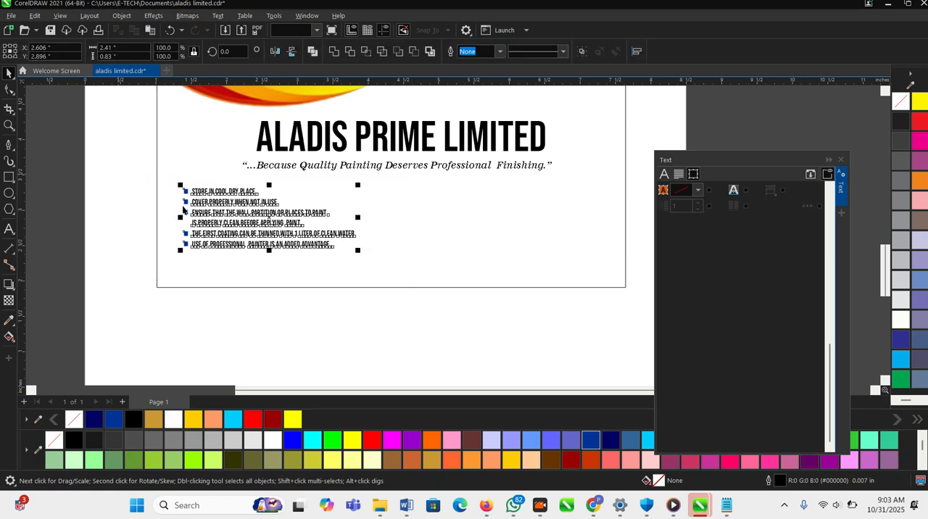
scroll(188, 205, "up", 2)
mouse_move(225, 204)
left_mouse_down()
mouse_move(229, 212)
mouse_move(220, 205)
left_mouse_up()
left_click(300, 336)
- Add the artistic text "CAUTION" directly above the bulleted instructions
scroll(300, 336, "down", 1)
scroll(154, 159, "up", 2)
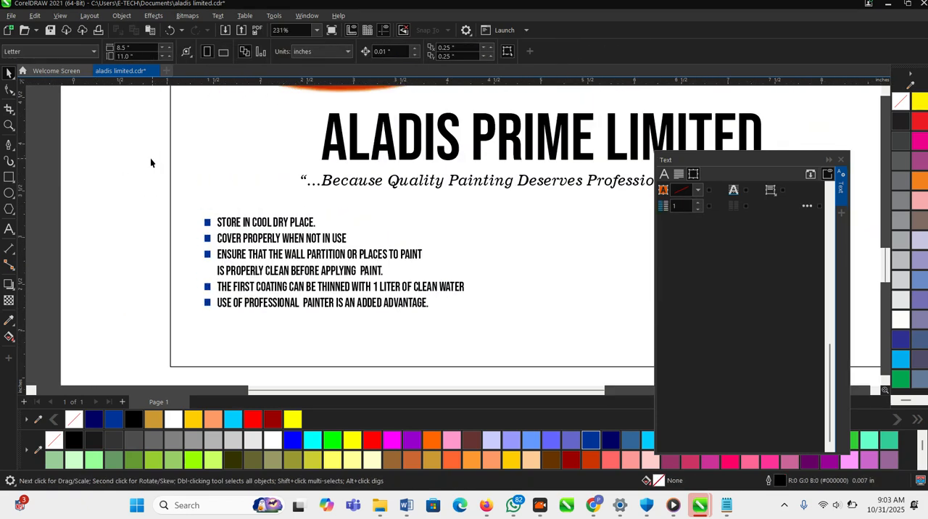
left_click(9, 178)
left_click(9, 209)
left_click(9, 229)
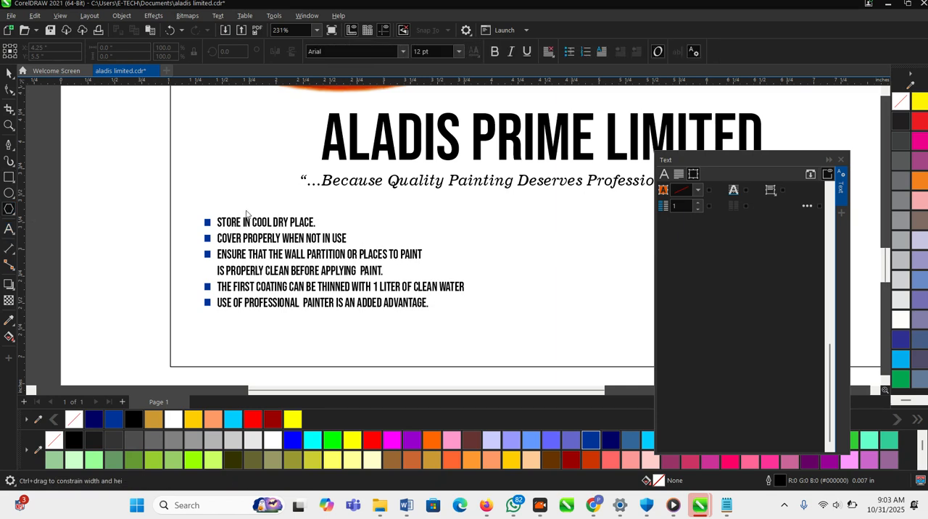
left_click(217, 205)
type("CAUE")
key("BackSpace")
type("TION:")
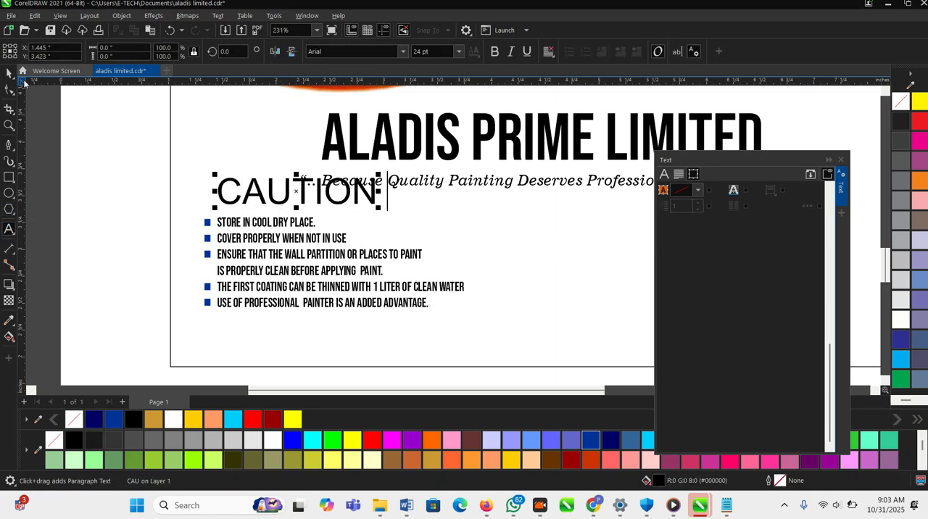
- Scale the CAUTION heading down to about 10 pt and set its font to Monument Extended
left_click(10, 73)
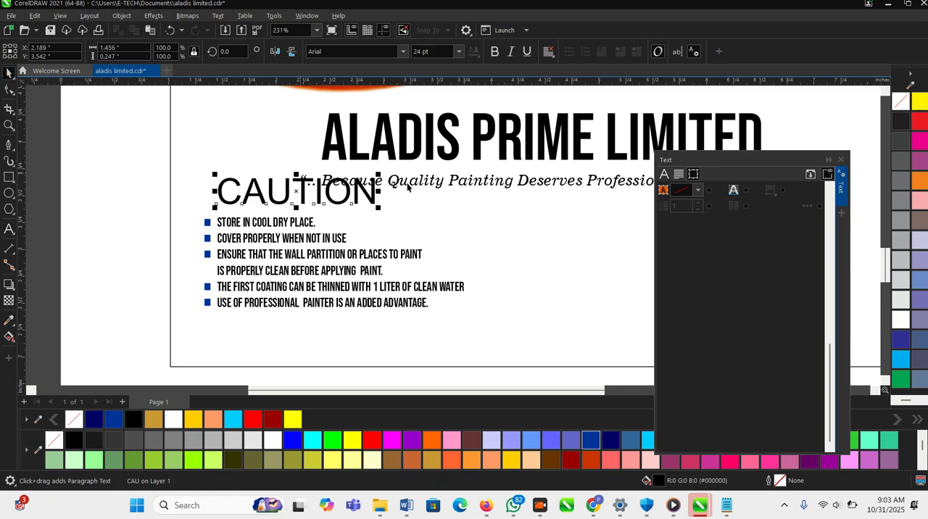
left_click_drag(378, 175, 290, 190)
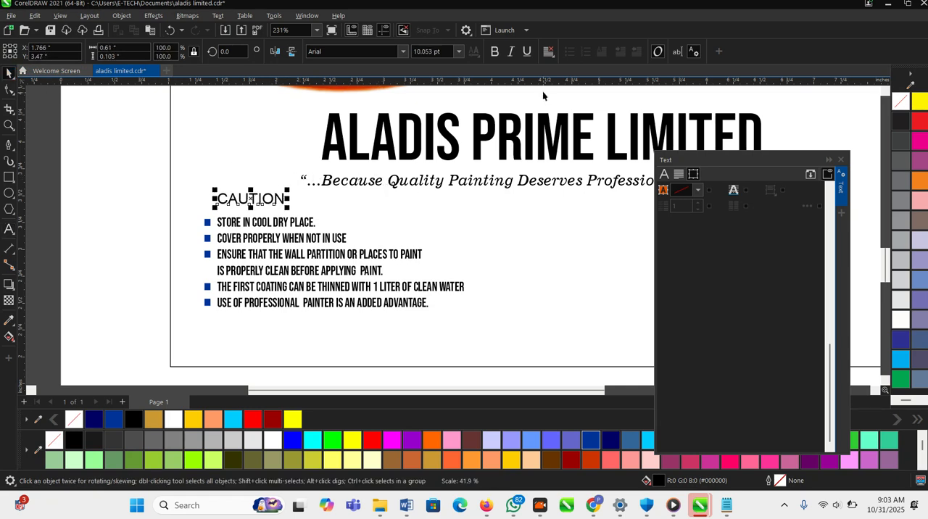
left_click(496, 50)
left_click(403, 52)
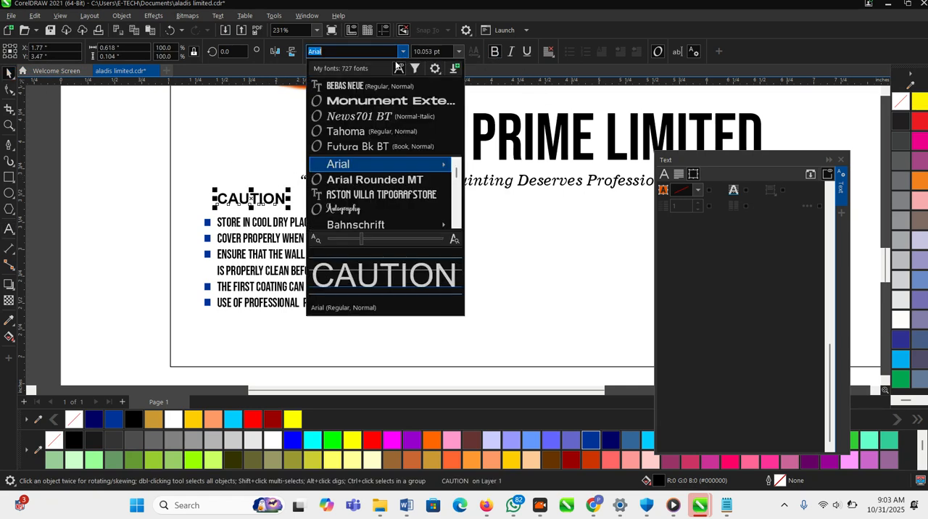
left_click(371, 99)
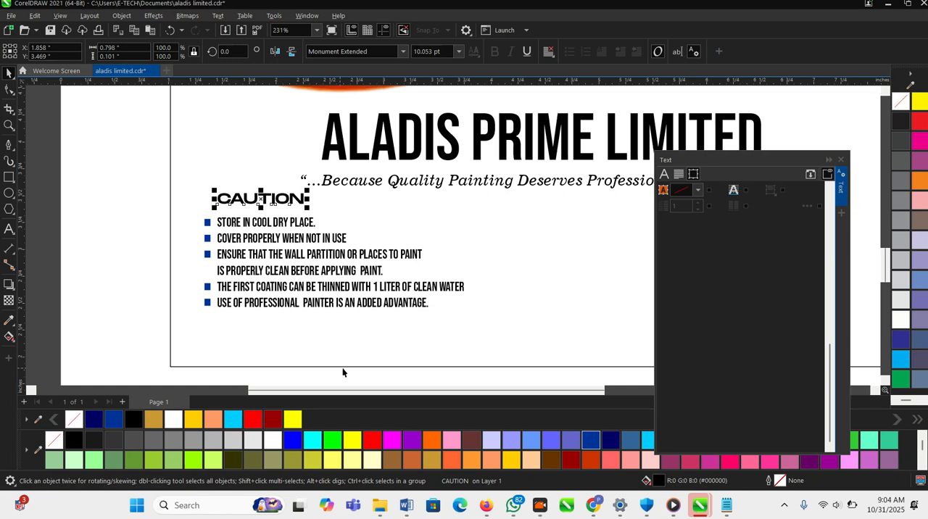
- Fill the CAUTION heading with red (#FF0000) and deselect it
left_click(371, 440)
scroll(382, 377, "down", 1)
left_click(216, 250)
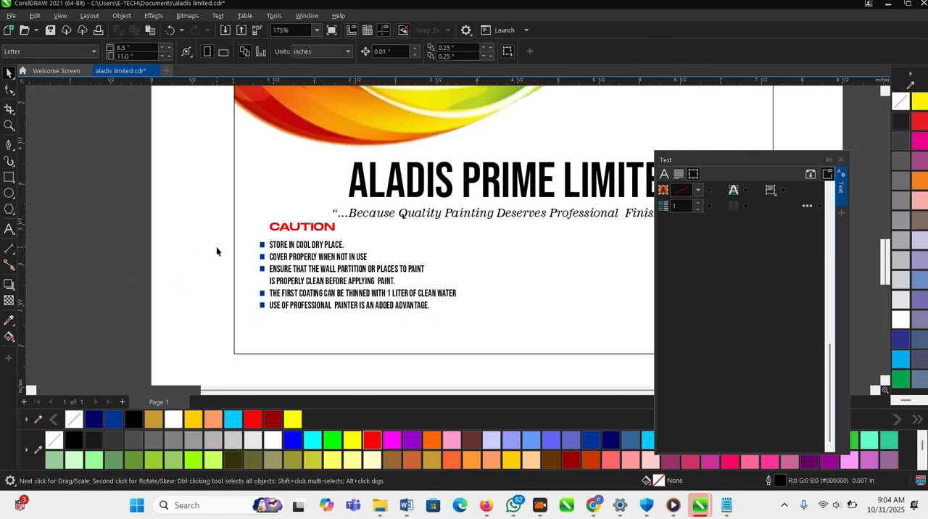
- Save the document and move the CAUTION heading with its bulleted instructions slightly down, away from the slogan
scroll(247, 236, "up", 1)
left_click(304, 223)
left_click(143, 202)
left_click_drag(153, 212, 268, 350)
scroll(223, 264, "down", 2)
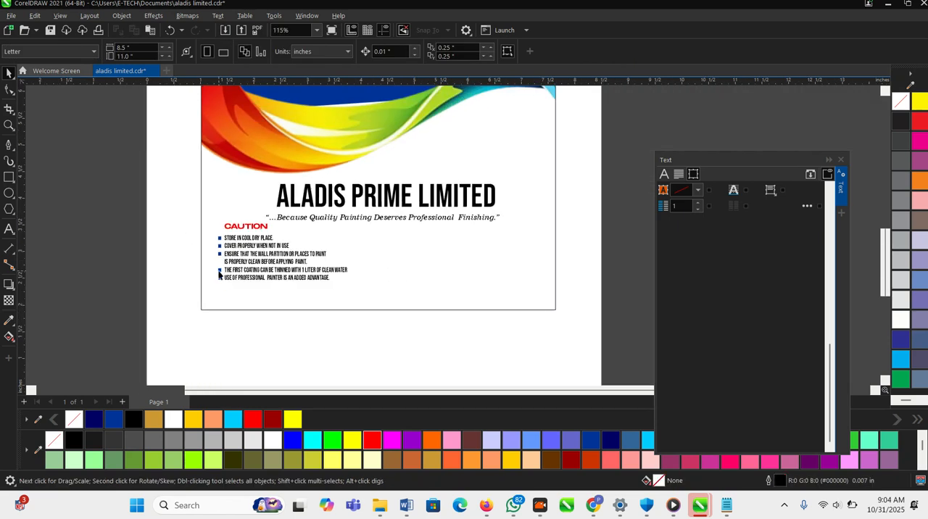
scroll(359, 297, "down", 1)
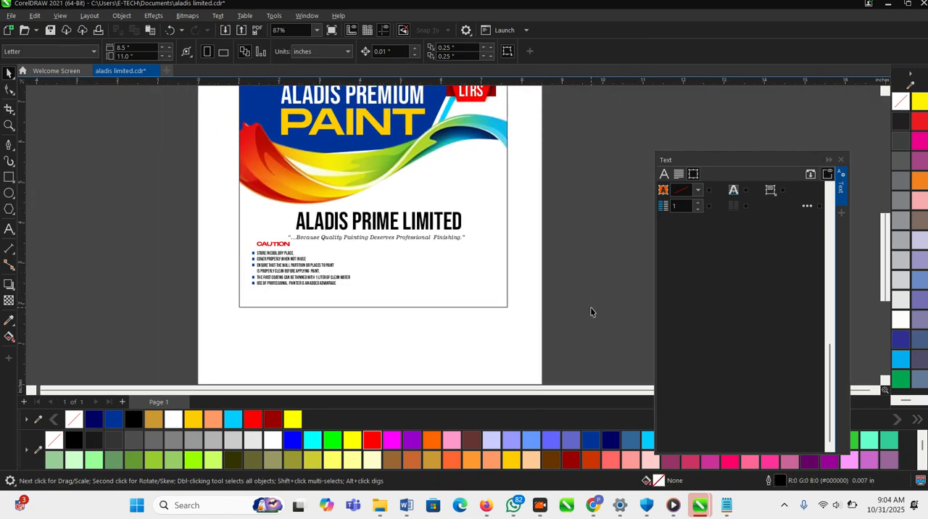
left_click(289, 266)
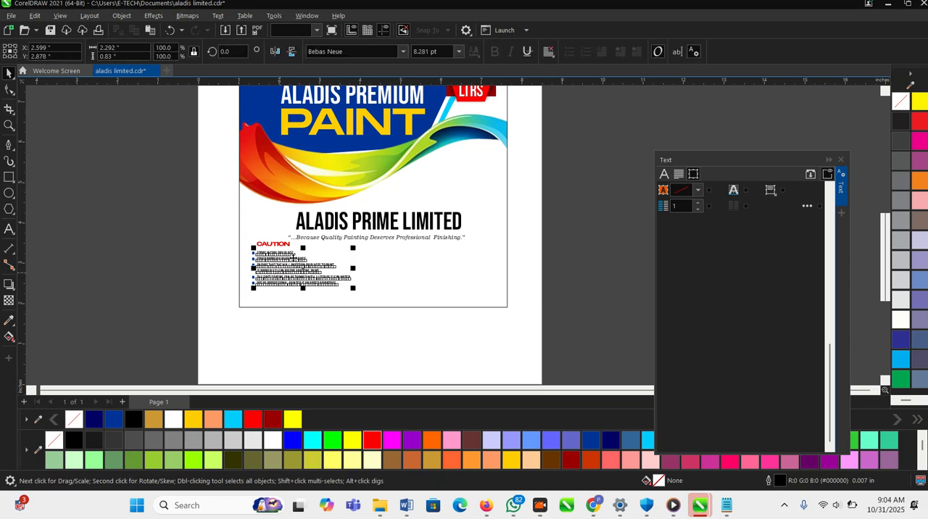
scroll(289, 267, "up", 2)
left_click(421, 290)
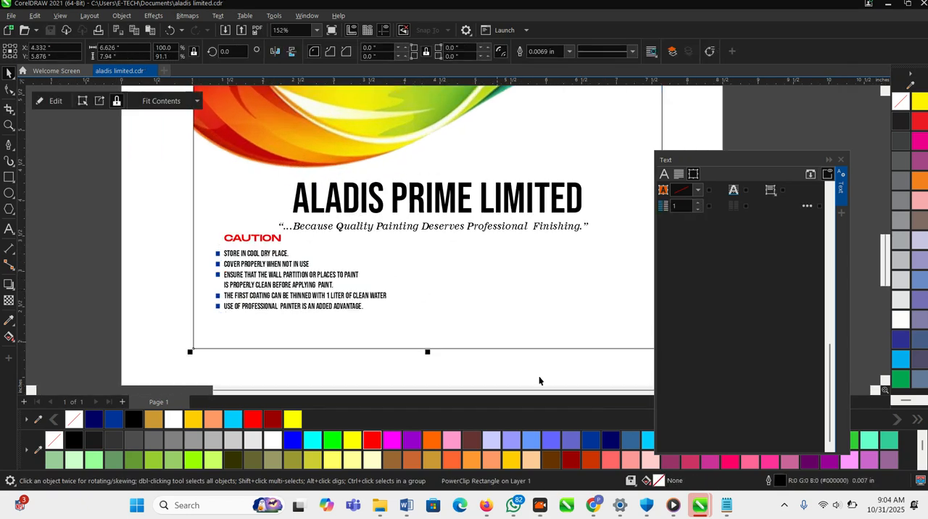
scroll(618, 368, "down", 2)
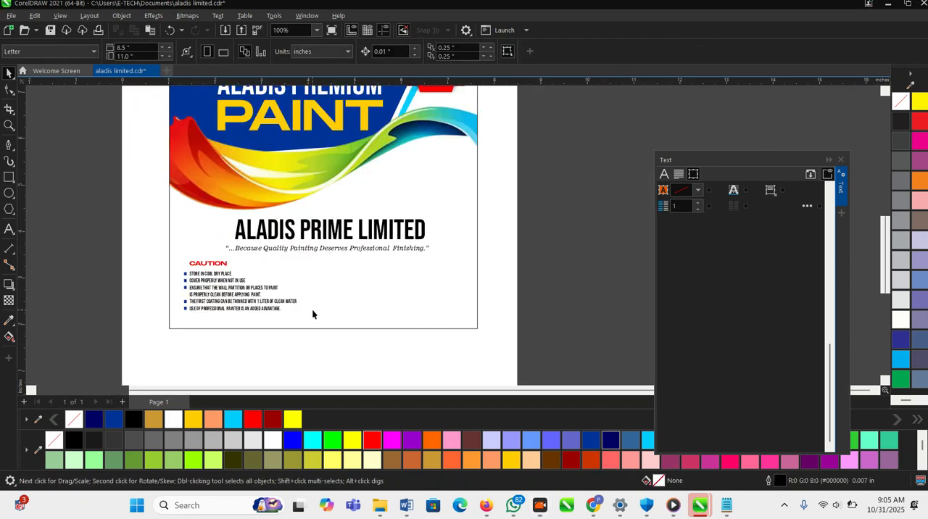
- Extend the CAUTION heading so it reads "CAUTION FOR USE"
scroll(312, 308, "up", 3)
double_click(263, 259)
type(": F")
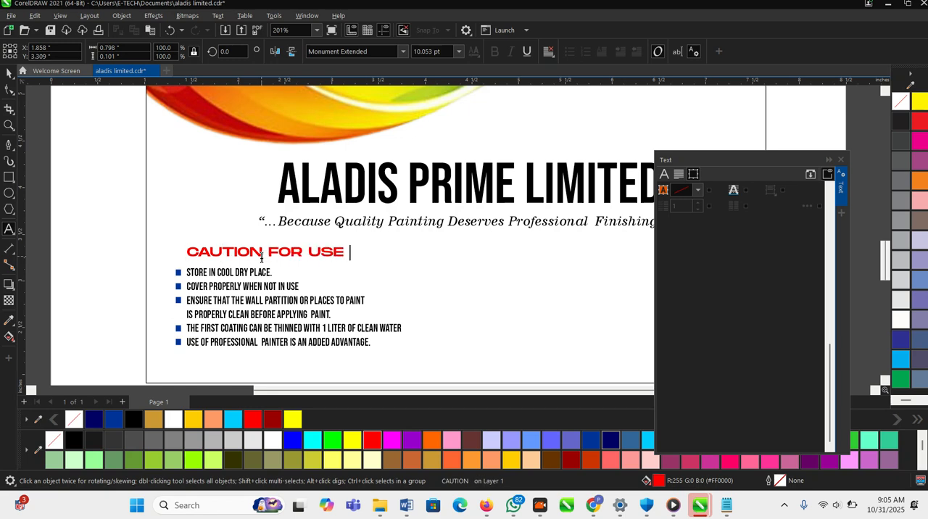
left_click(4, 75)
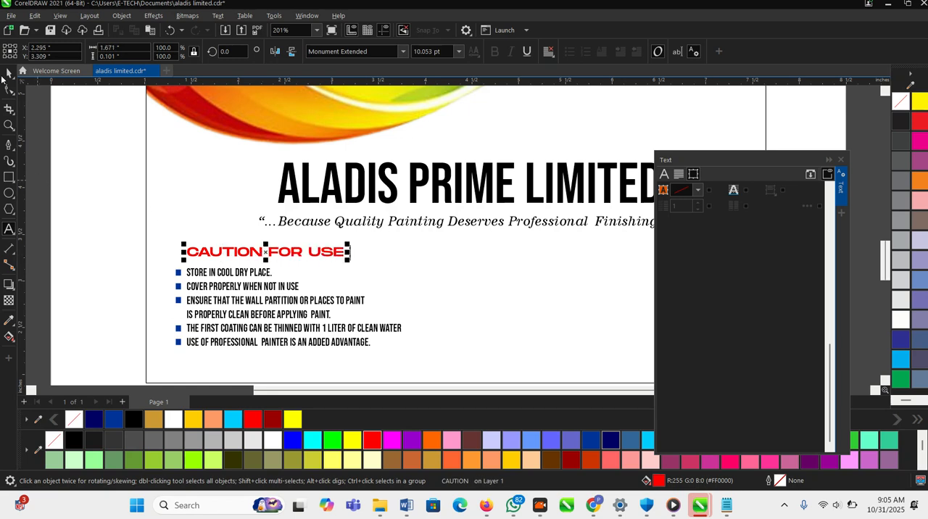
- Draw a straight vertical divider line about 1 inch long to the right of the bulleted instructions with the Pen tool
scroll(181, 248, "down", 2)
scroll(301, 257, "up", 1)
left_click(8, 144)
scroll(165, 250, "up", 1)
left_click(232, 222)
left_click(232, 298)
key("space")
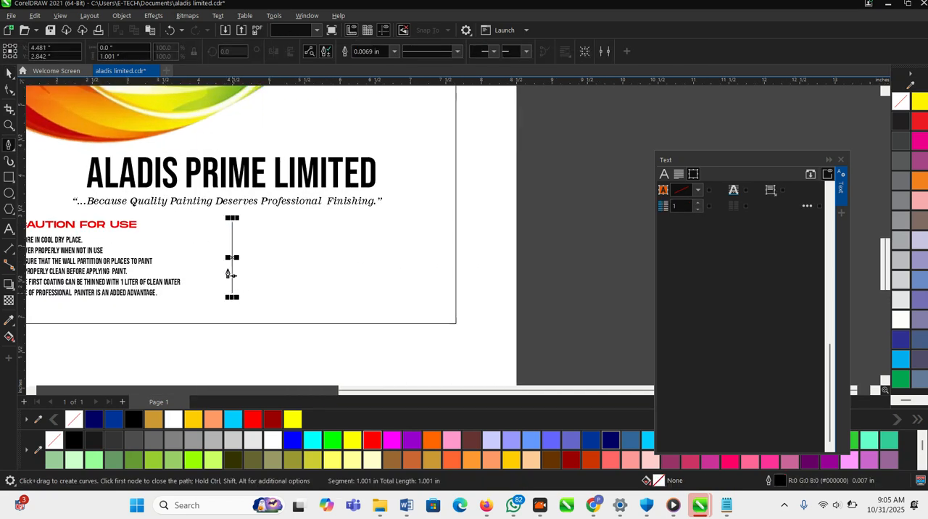
- Set the divider line's outline width to 0.014 in and shift the line slightly left toward the instructions
left_click(360, 54)
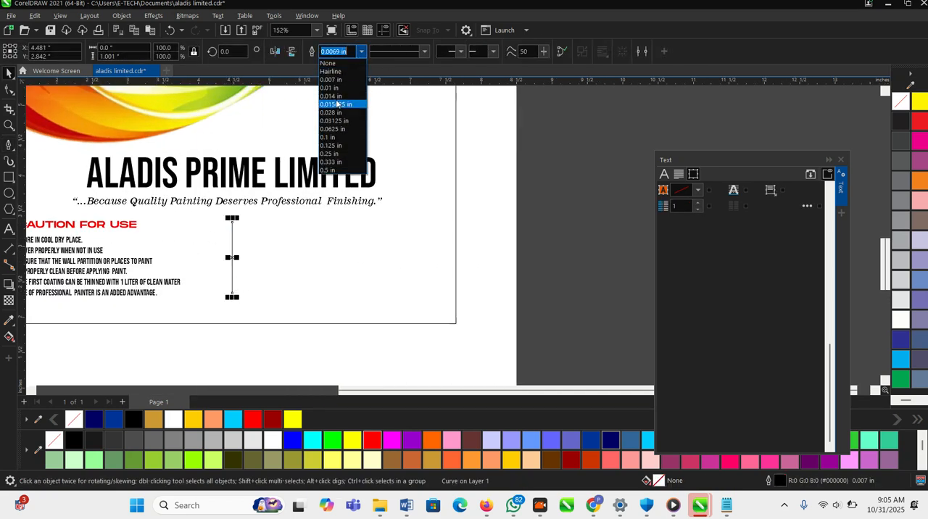
left_click(330, 93)
left_click(375, 302)
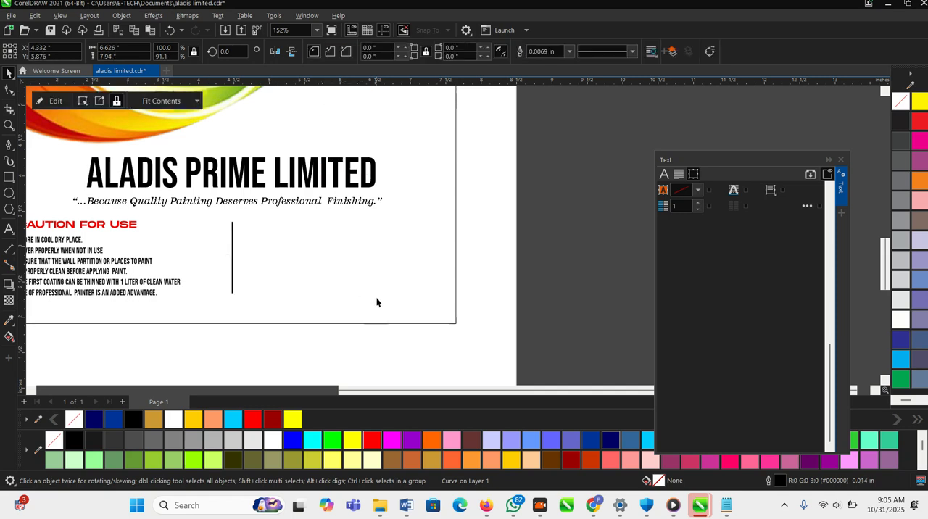
scroll(411, 294, "down", 1)
scroll(261, 271, "up", 1)
left_click_drag(279, 267, 266, 268)
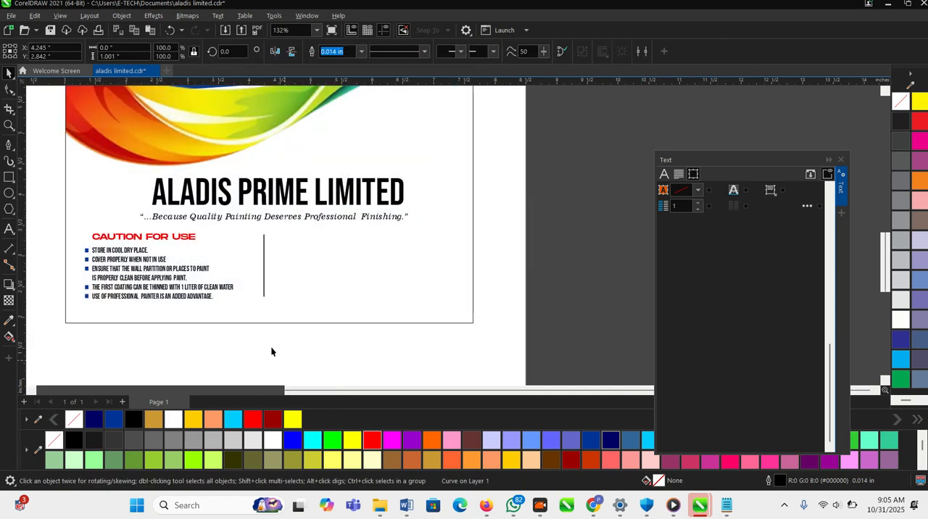
- Copy the "CAUTION FOR USE" heading to the right side of the divider line at the same height
left_click(153, 237)
left_click_drag(152, 242, 338, 241)
right_click(338, 241)
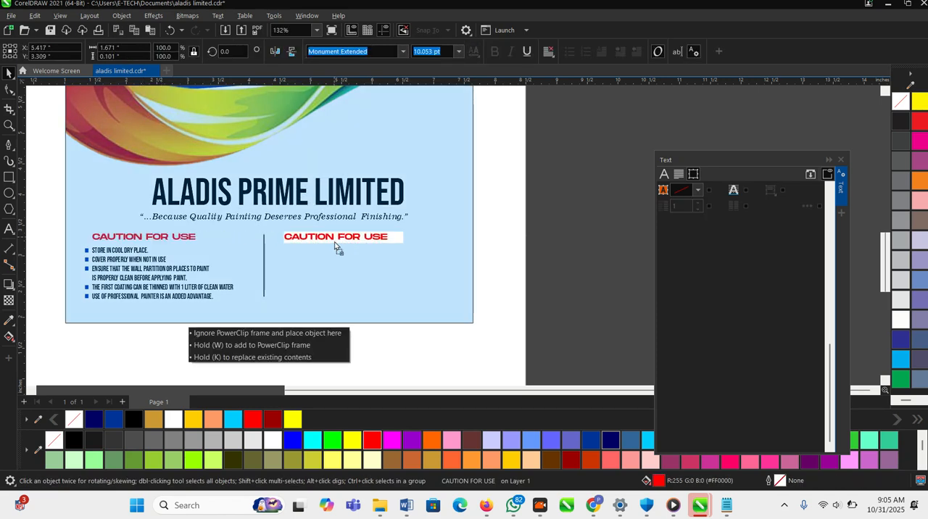
- Replace the whole text of the copied heading to the right of the divider line
double_click(320, 240)
key("ctrl+a")
type("CNER")
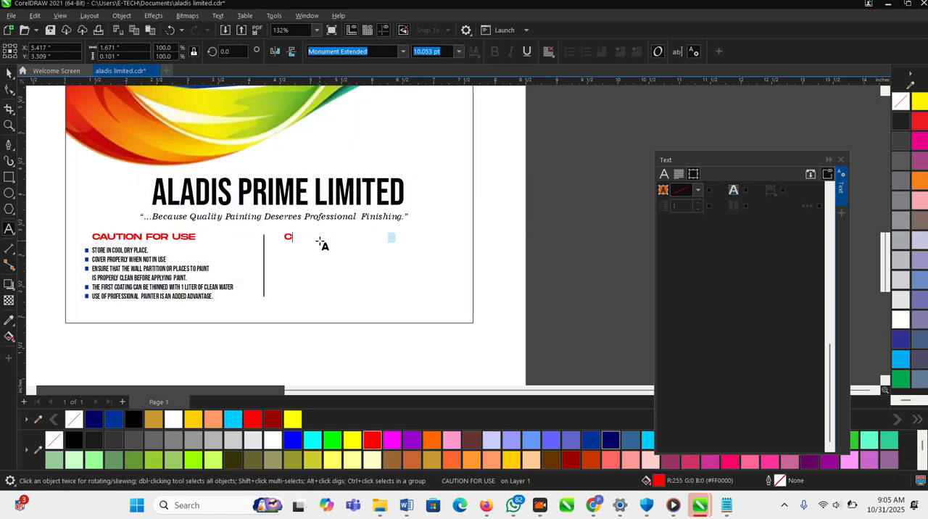
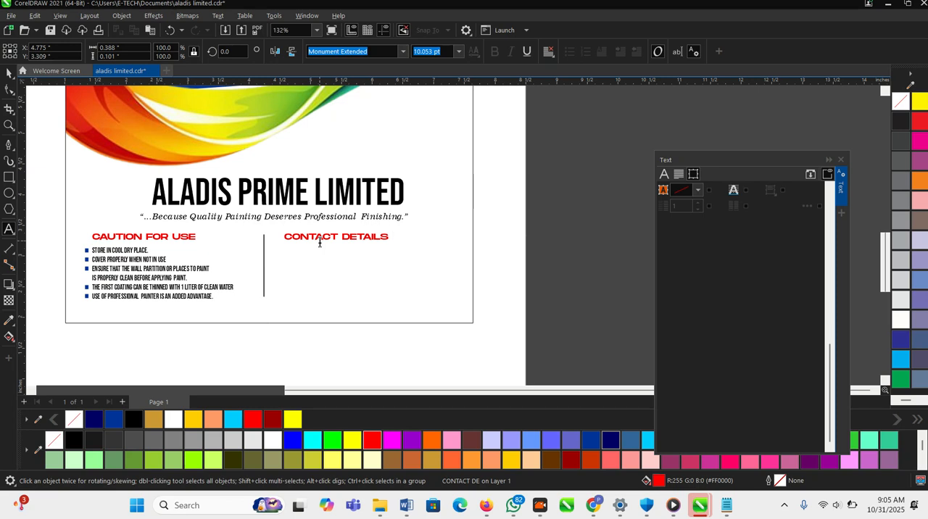
- Finish editing the "CONTACT DETAILS" heading, deselect it and save the document
left_click(9, 73)
left_click(568, 305)
scroll(211, 302, "up", 2)
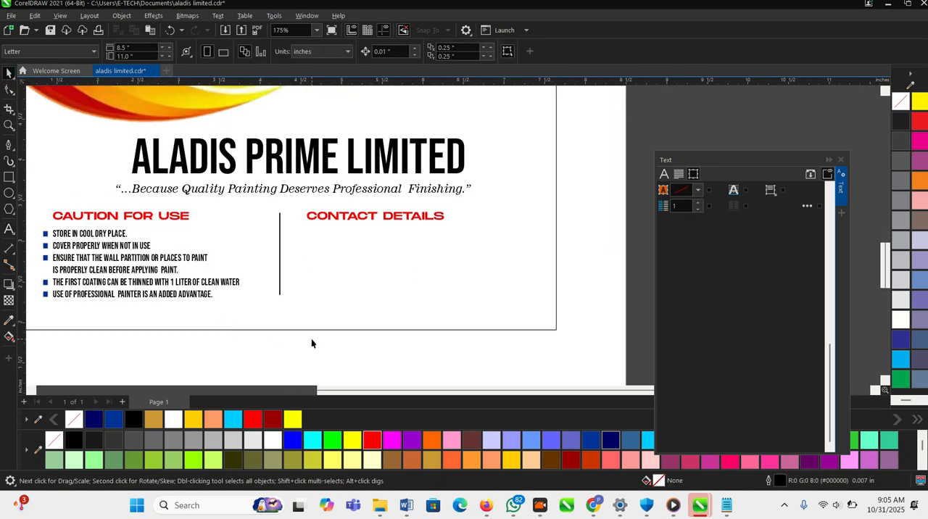
scroll(347, 324, "down", 3)
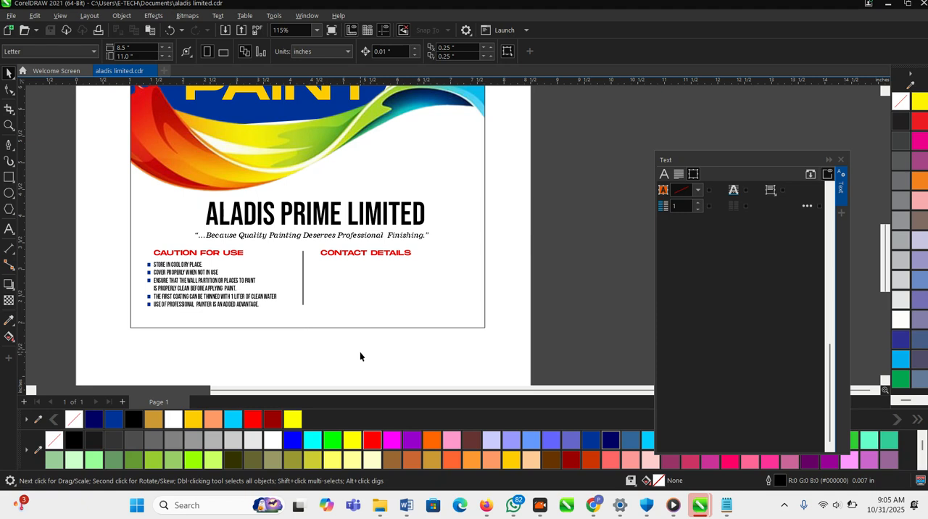
left_click(540, 505)
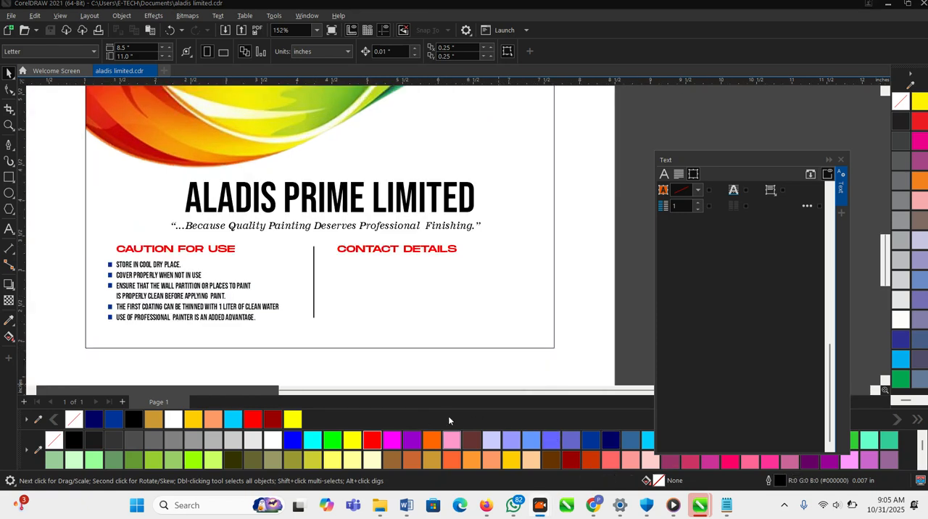
- Copy the caution instructions text under "CONTACT DETAILS" and replace all of the copy's text with the pasted company address and phone number
left_click(205, 296)
left_click_drag(243, 291, 465, 291)
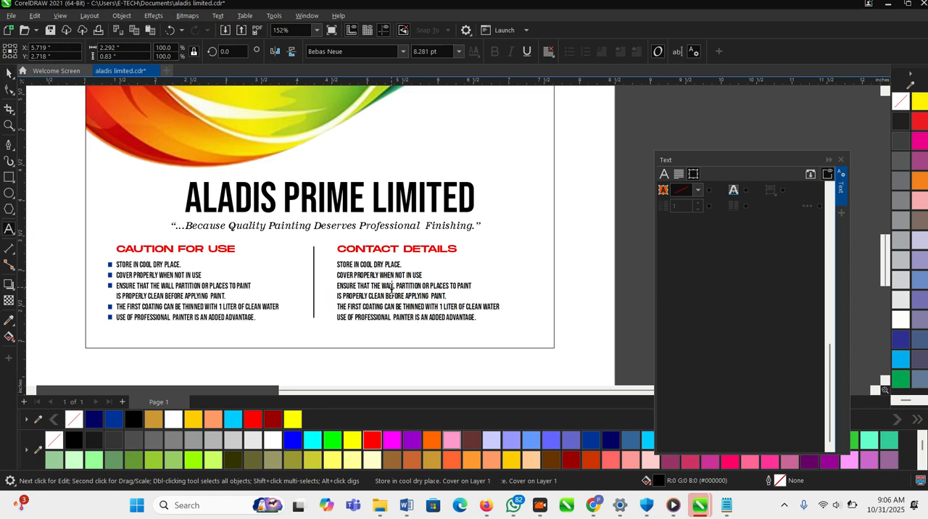
left_click_drag(391, 287, 336, 265)
key("ctrl+v")
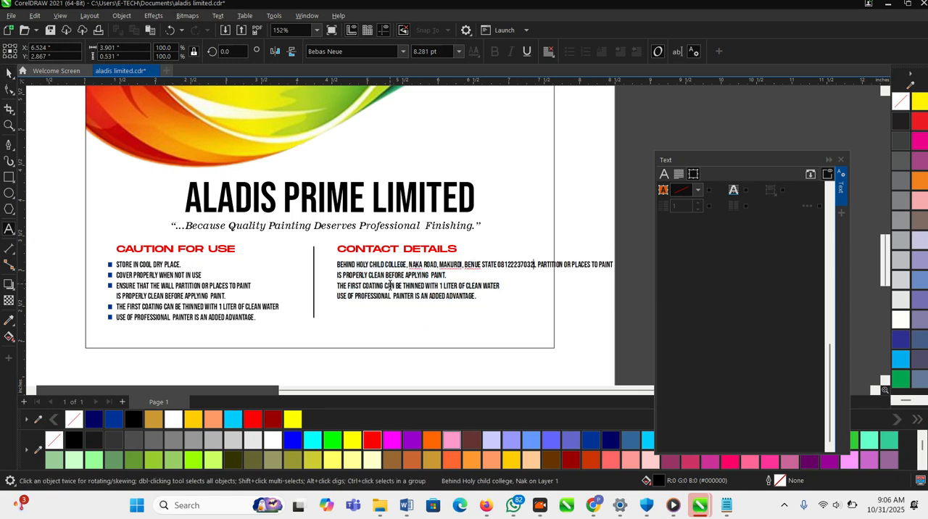
key("ctrl+z")
key("ctrl+a")
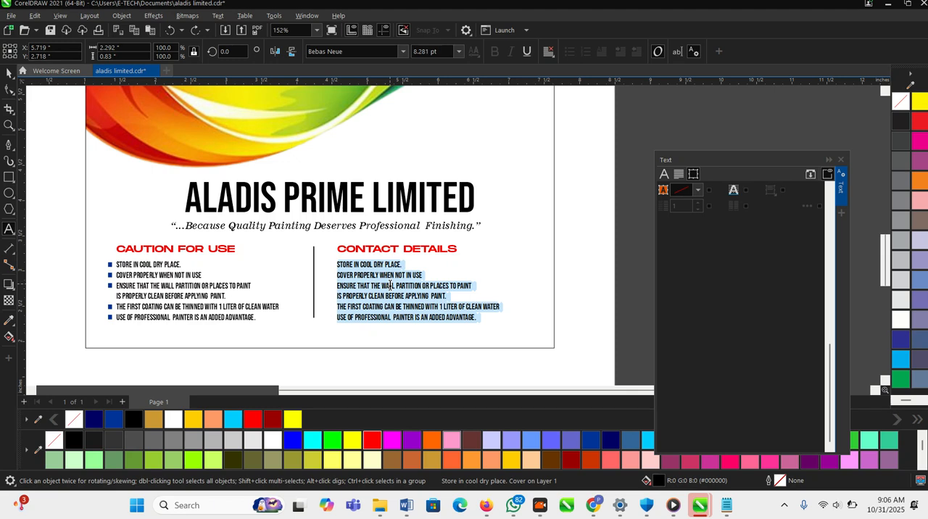
key("ctrl+v")
- Put the phone number on its own line and break the address into two lines after its first comma
scroll(414, 275, "up", 2)
left_click(527, 265)
key("Return")
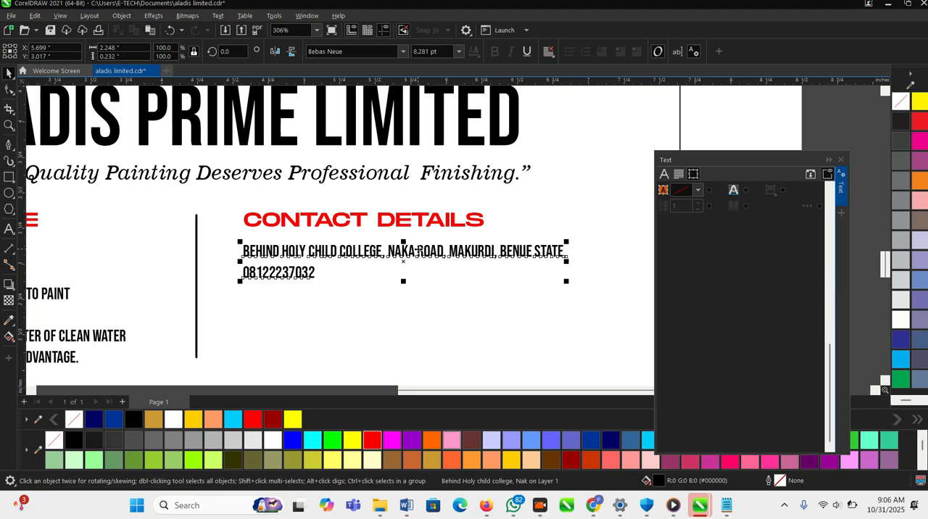
double_click(418, 249)
scroll(418, 249, "up", 2)
key("Return")
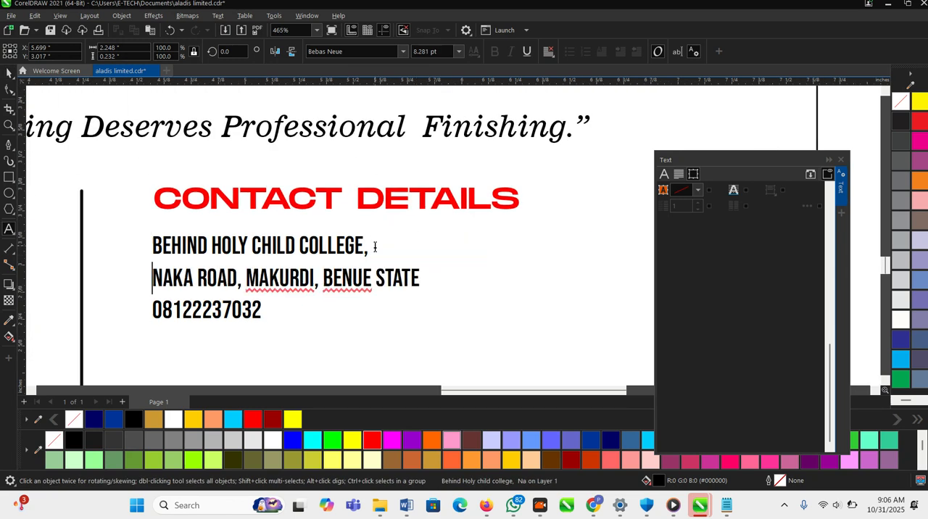
- Move the phone number out of the address text into a separate text object below it, spaced into groups of 4, 3 and 4 digits
scroll(330, 257, "down", 1)
left_click(280, 299)
left_click_drag(282, 299, 162, 298)
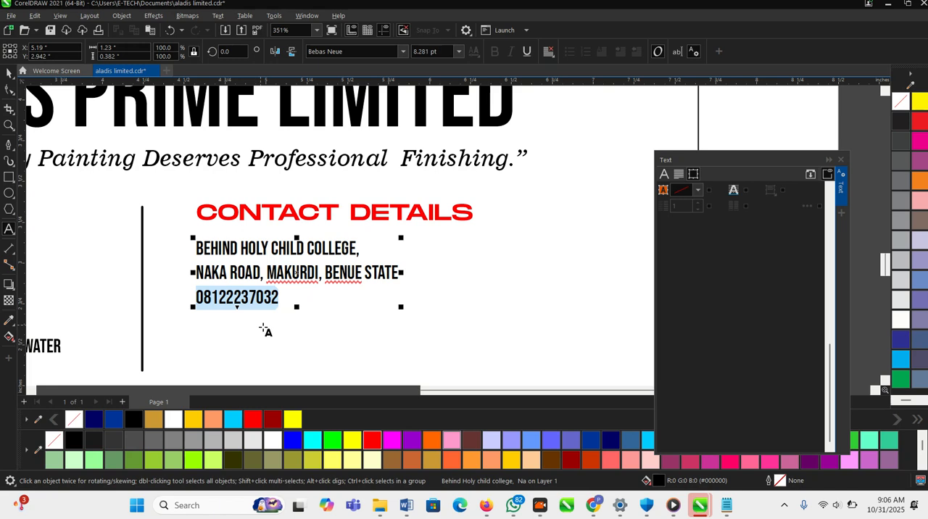
key("ctrl+x")
left_click(219, 337)
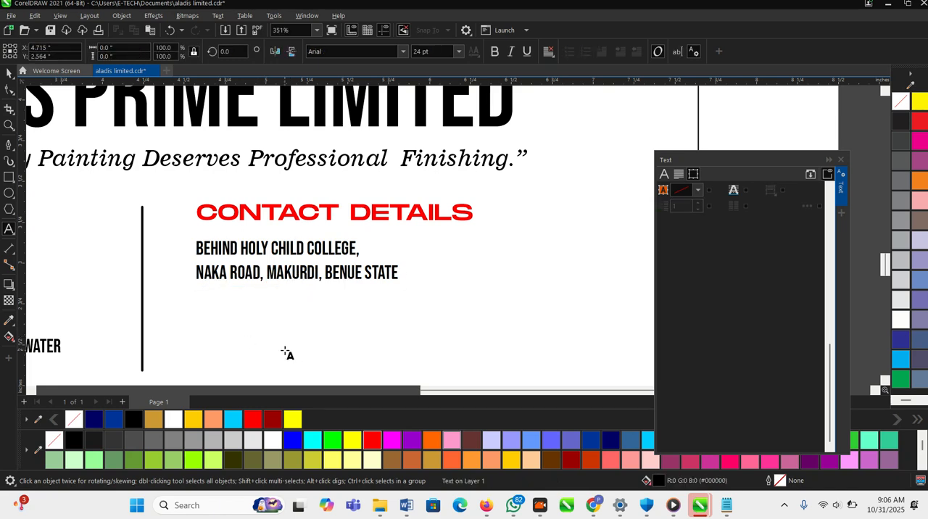
key("ctrl+v")
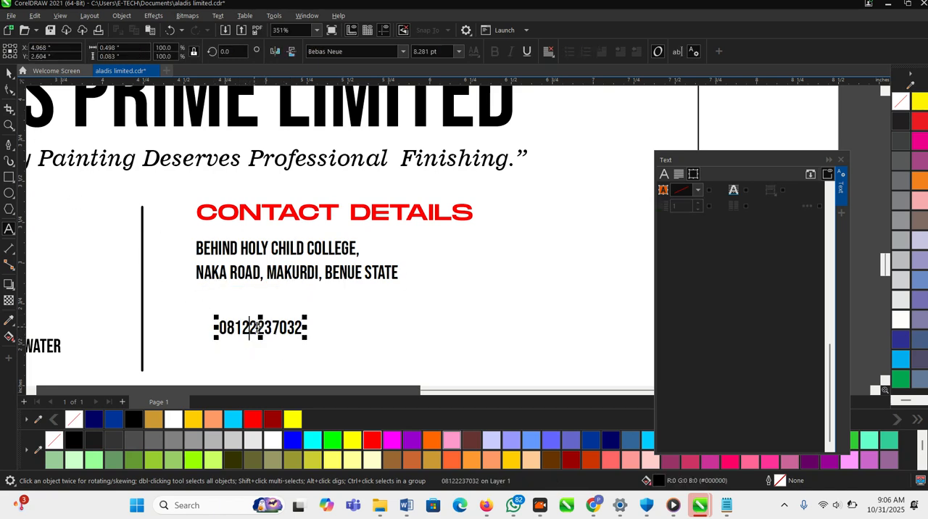
left_click(282, 328)
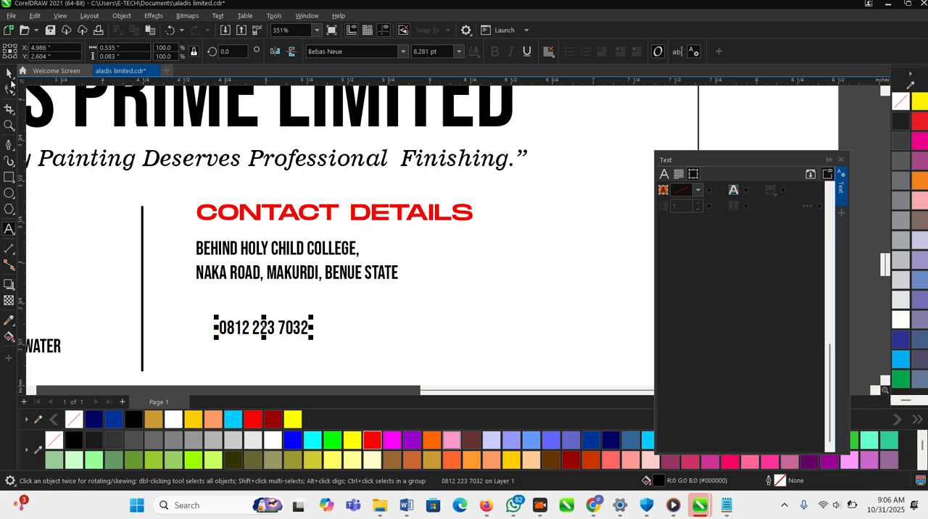
- Enlarge the two-line address text proportionally to about 2.17 in wide, with a font size of about 14.6 pt
scroll(271, 180, "down", 2)
left_click(381, 265)
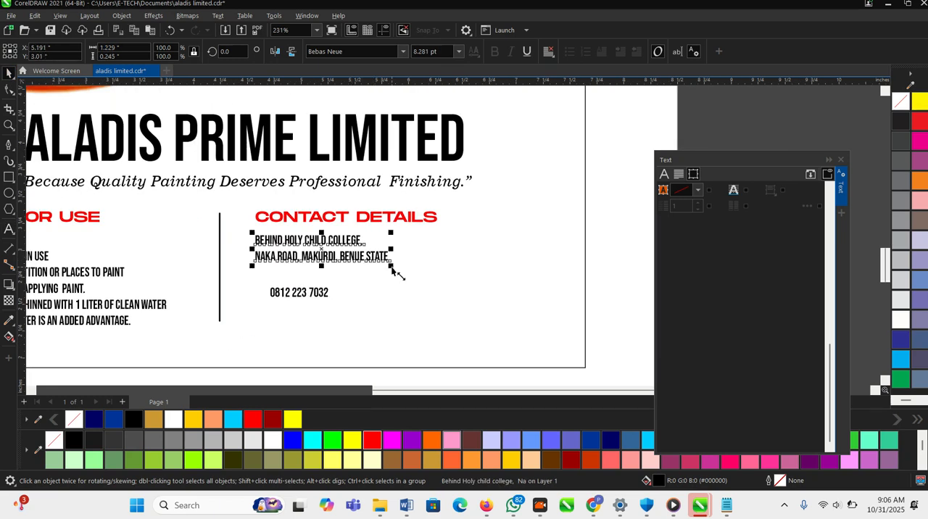
left_click_drag(517, 318, 432, 293)
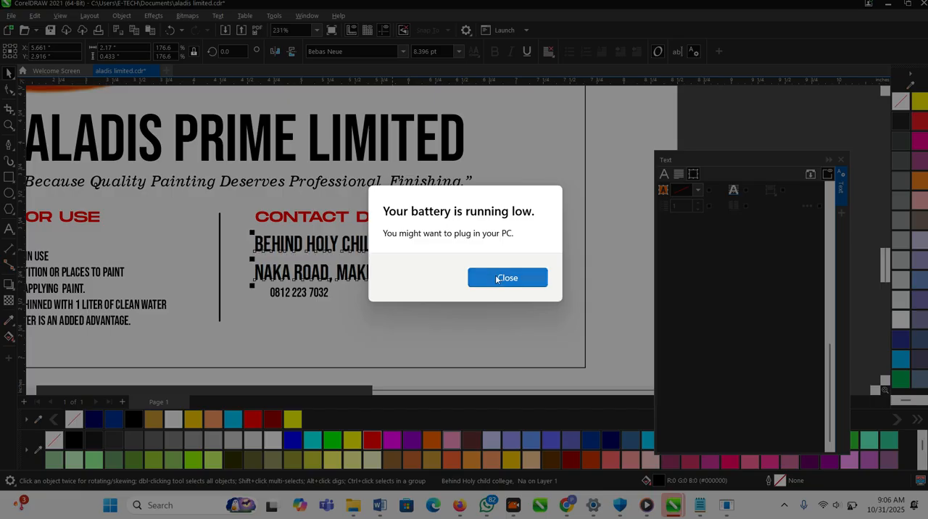
left_click(497, 277)
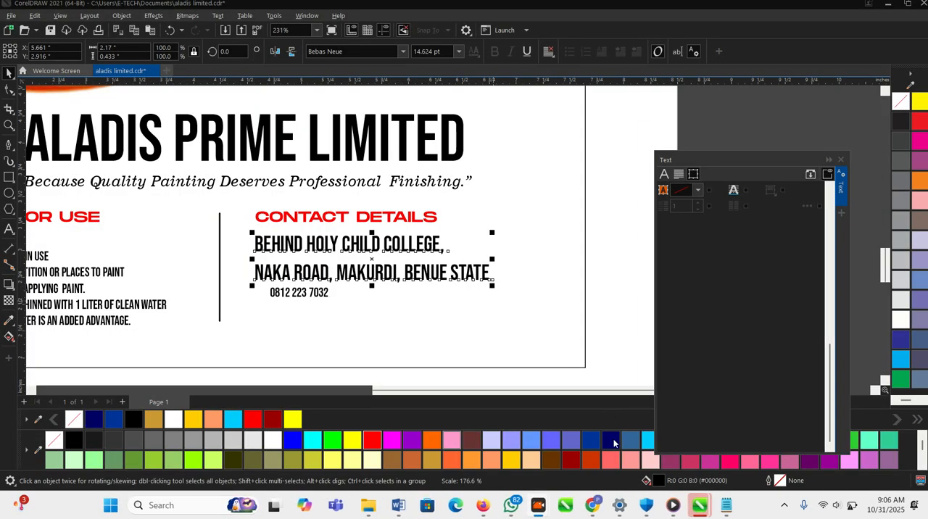
- Enlarge the phone number to about 1.91 in wide and line up its left edge with the address above
left_click(324, 294)
scroll(323, 294, "up", 1)
left_click_drag(336, 305, 524, 373)
left_click_drag(413, 303, 391, 303)
scroll(387, 261, "down", 2)
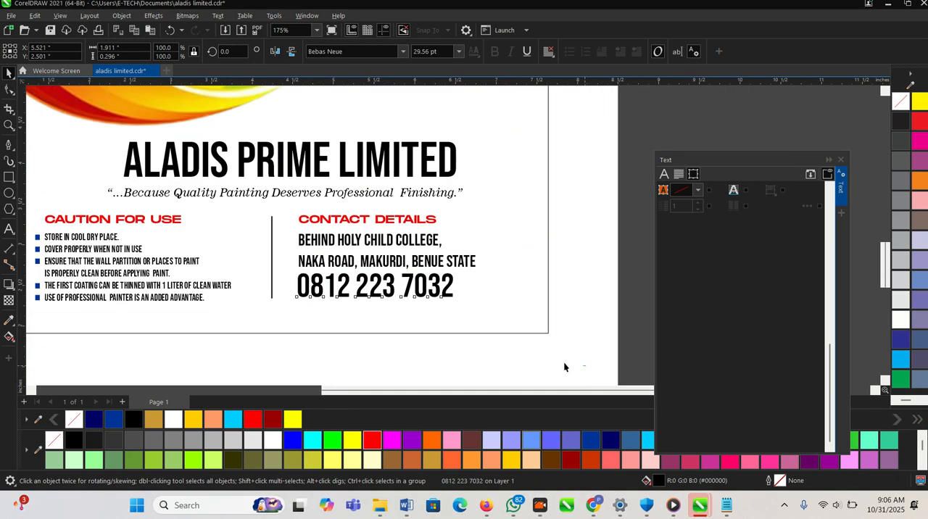
- Move the phone number slightly down to leave a clearer gap below the address
left_click(563, 367)
key("F2")
left_click_drag(235, 187, 555, 336)
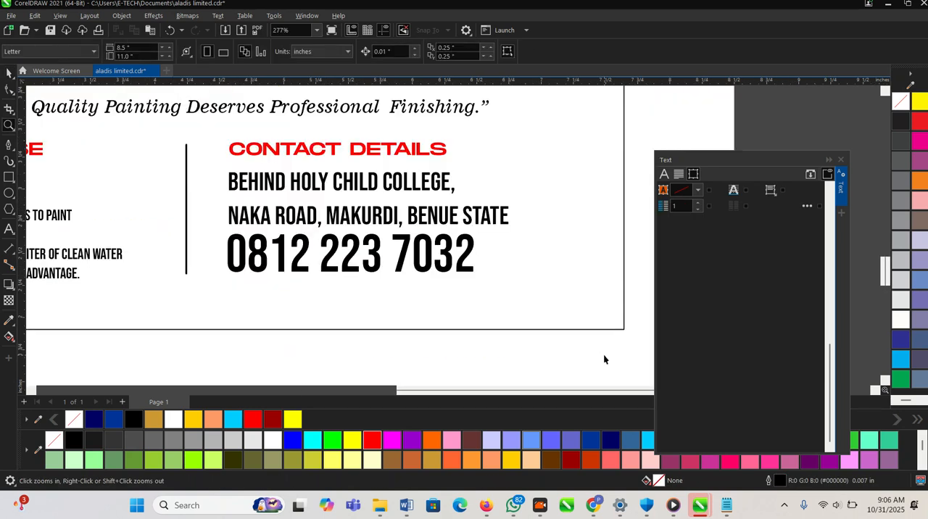
left_click(435, 270)
left_click_drag(448, 248, 455, 257)
scroll(455, 256, "down", 4)
left_click(496, 291)
left_click_drag(586, 315, 284, 207)
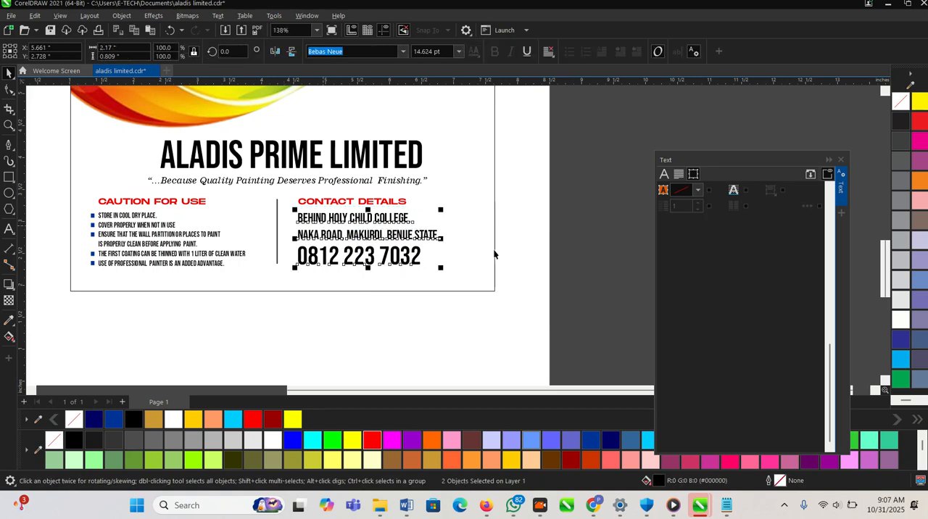
left_click(561, 239)
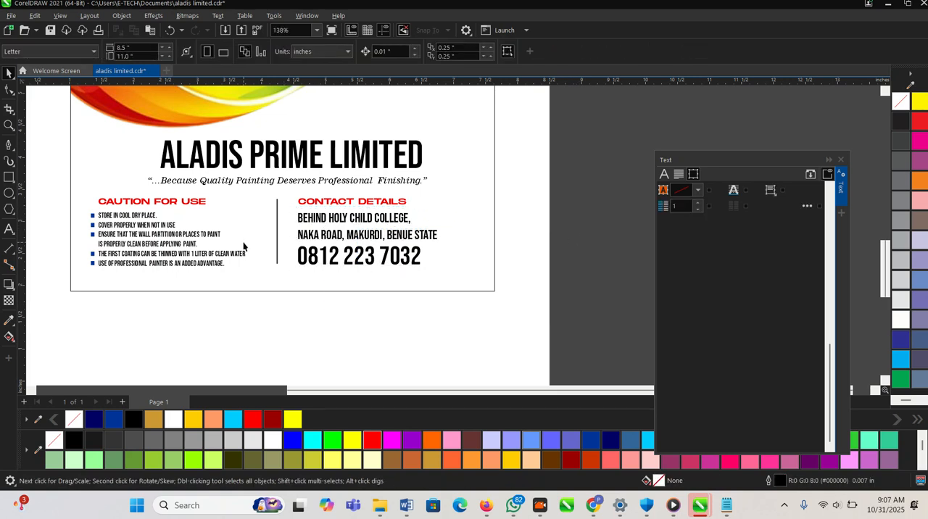
- Examine the overall label layout and the spacing between the wave artwork and the text below it
scroll(244, 248, "down", 2)
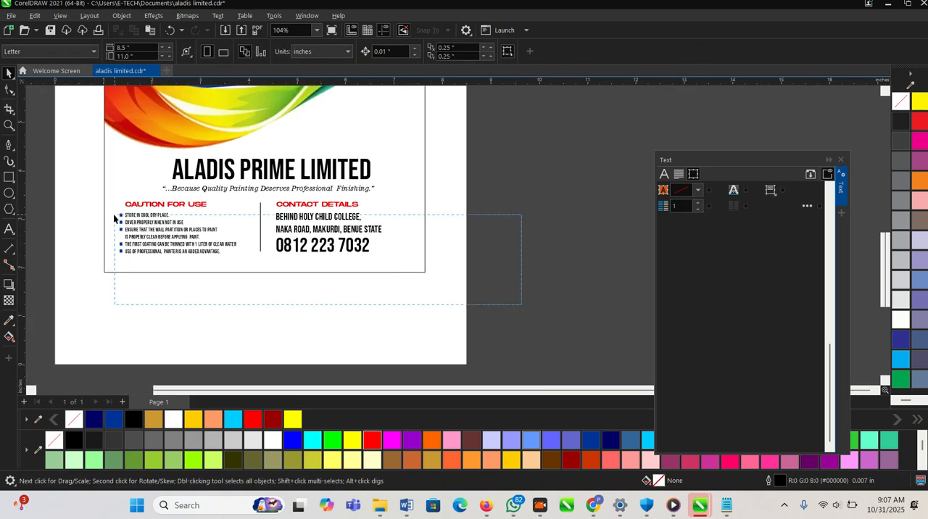
left_click_drag(114, 218, 107, 207)
left_click(459, 316)
scroll(396, 308, "down", 2)
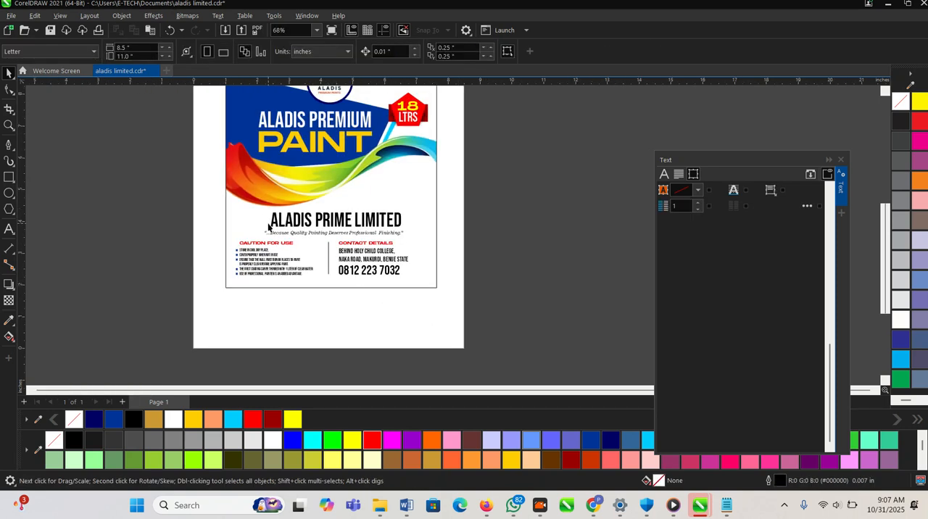
scroll(264, 184, "up", 2)
left_click(257, 181)
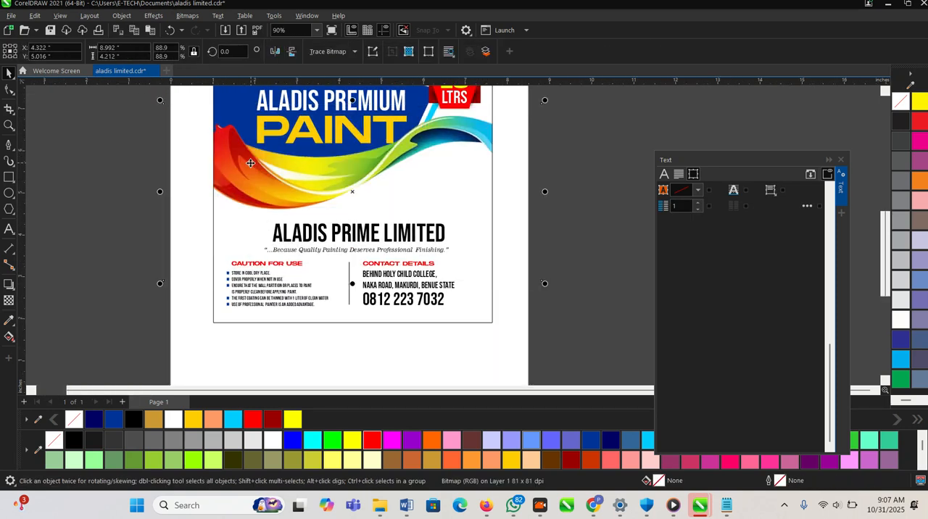
scroll(311, 209, "down", 2)
left_click(497, 344)
scroll(440, 272, "up", 1)
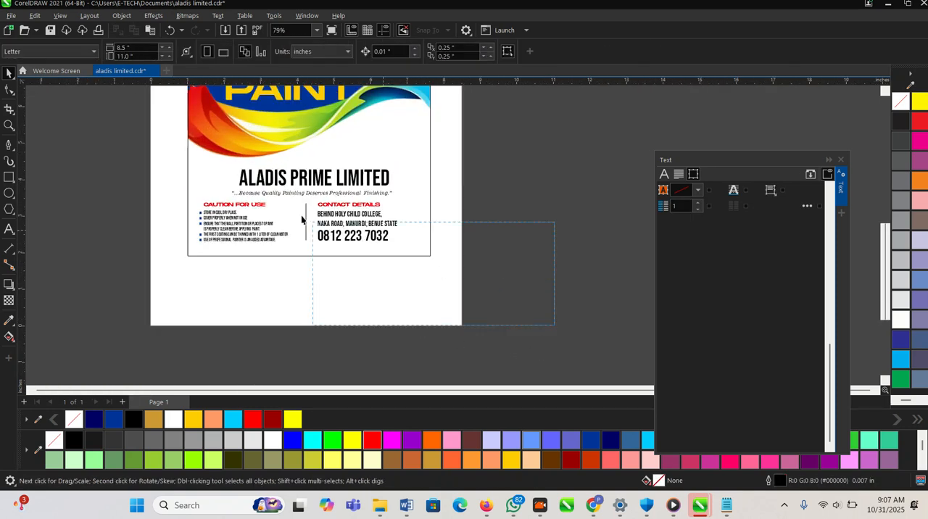
- Shift the company name, slogan, caution and contact text together with the divider line slightly up toward the wave artwork
left_click_drag(160, 156, 160, 82)
scroll(270, 183, "up", 2)
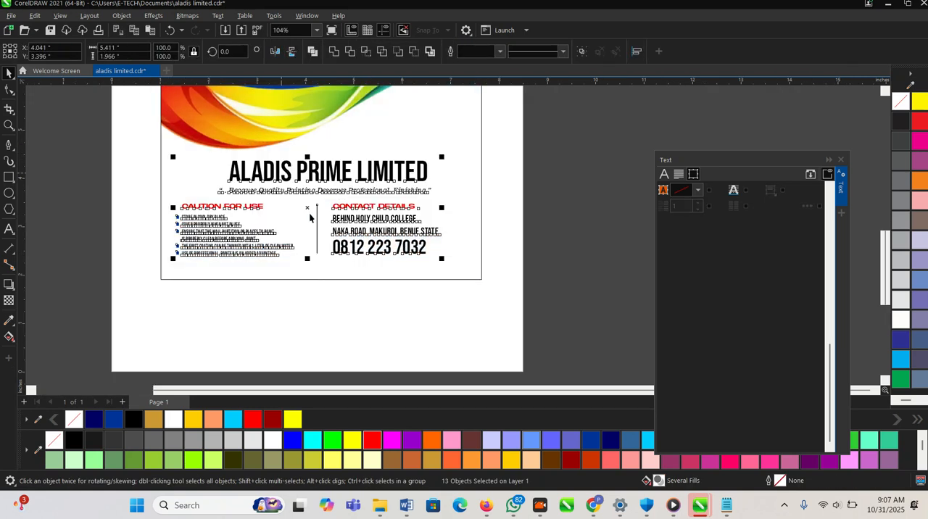
left_click(276, 263)
scroll(276, 263, "up", 2)
scroll(221, 203, "up", 1)
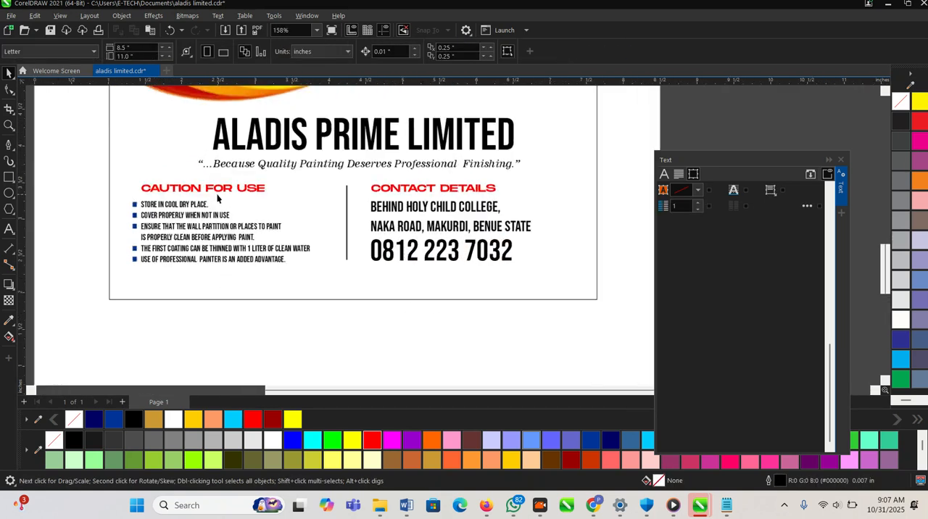
- Draw a rectangle about 6.857 in wide and 0.27 in high around the slogan, extending past both sides of the label
left_click(243, 167)
left_click(10, 178)
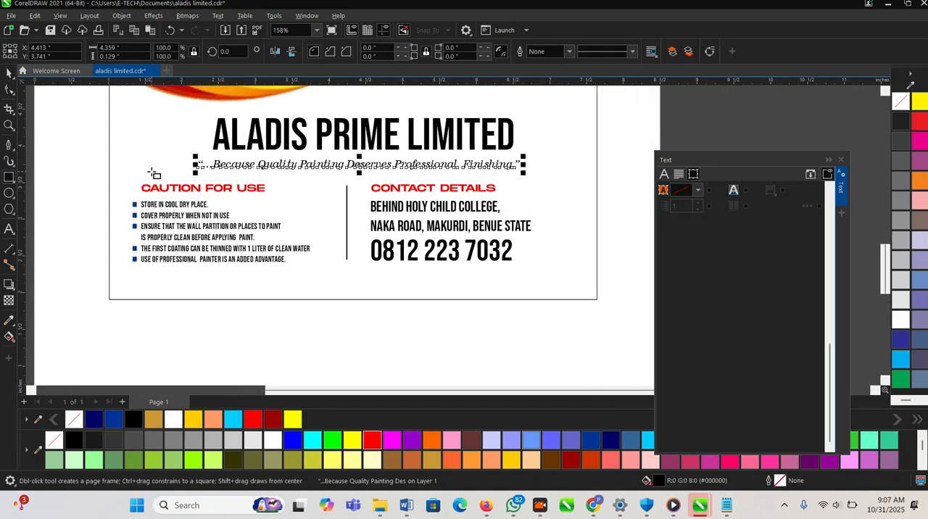
left_click_drag(95, 152, 601, 172)
key("space")
left_click_drag(527, 149, 527, 156)
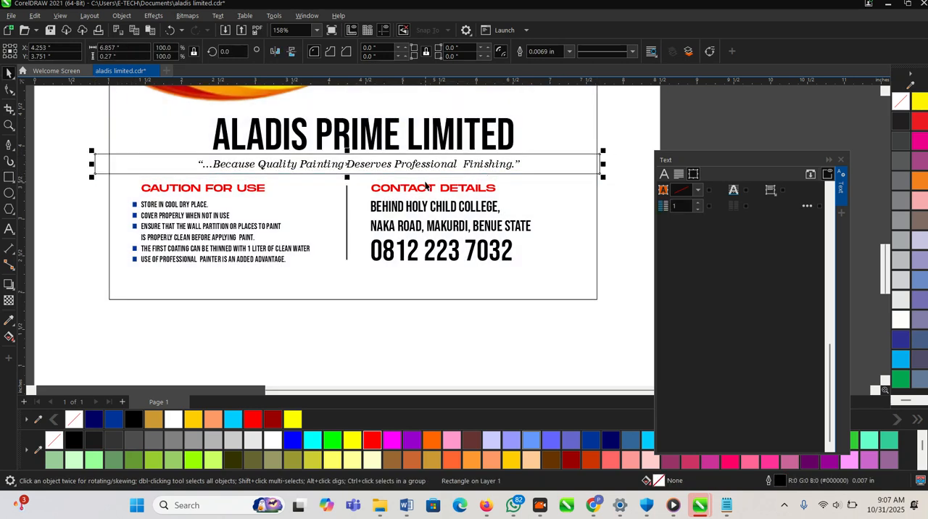
- Fill the slogan rectangle with dark navy blue (#000066)
scroll(403, 174, "up", 2)
scroll(312, 190, "down", 3)
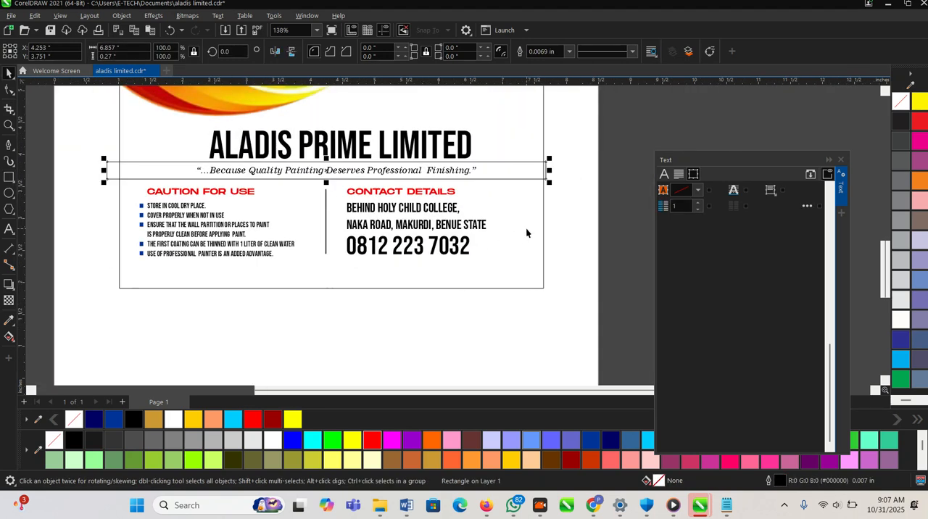
left_click(550, 440)
left_click(610, 440)
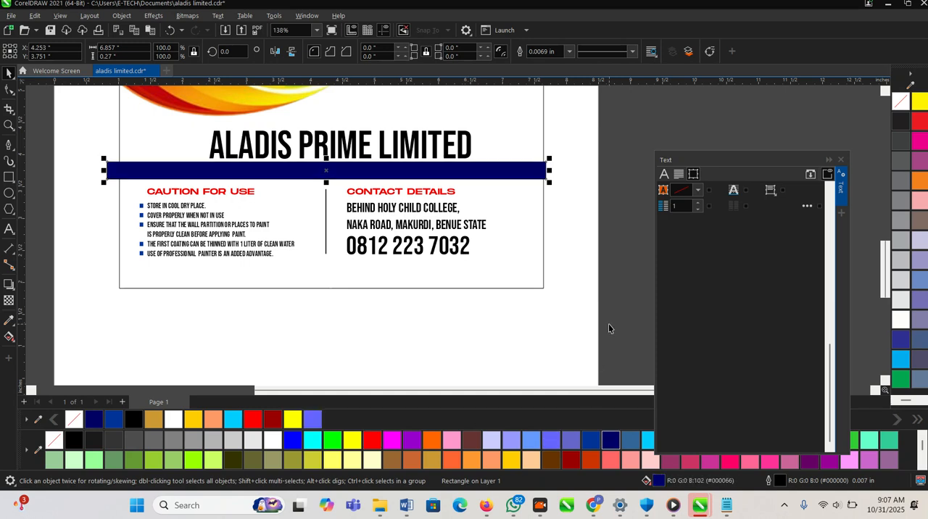
- Move the navy bar into the label's PowerClip frame and widen it evenly to about 7.571 in
key("ctrl+x")
double_click(510, 190)
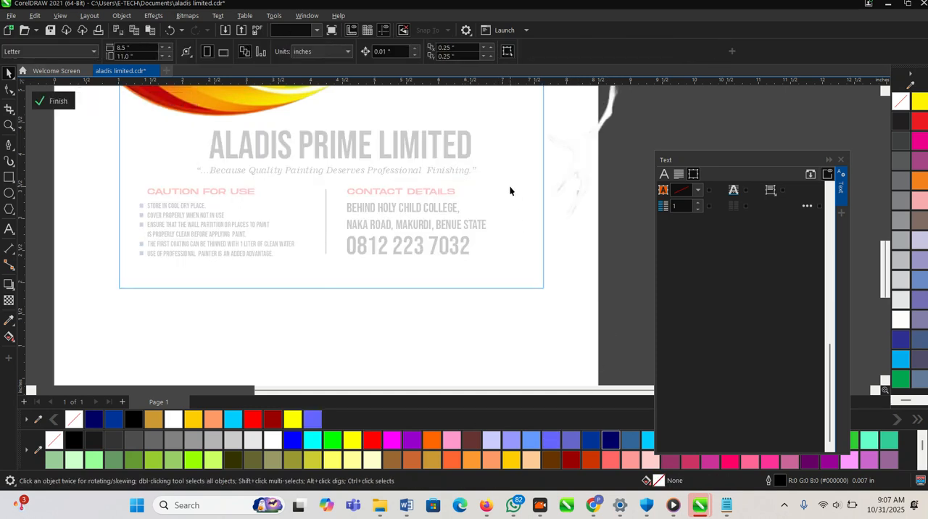
key("ctrl+v")
left_click_drag(551, 176, 572, 175)
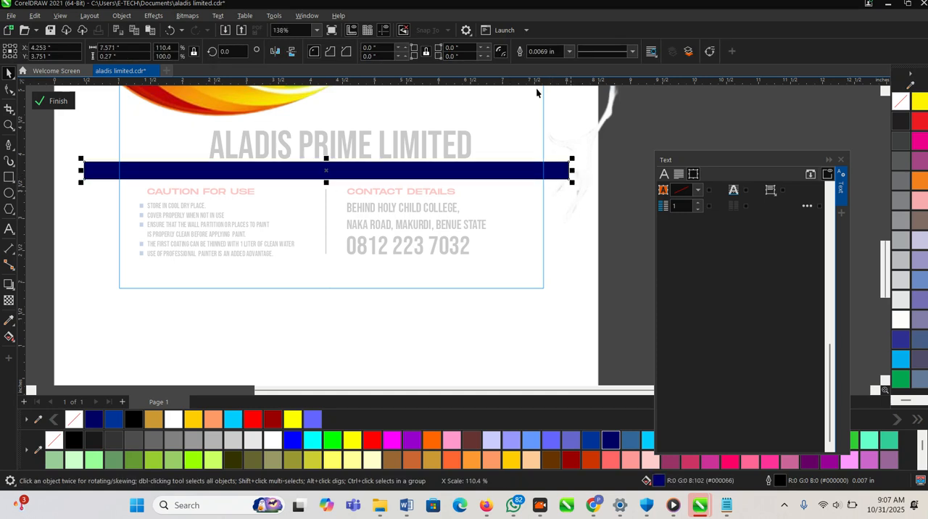
left_click(56, 101)
- Recolor the slogan text on the navy bar to white
left_click(296, 174)
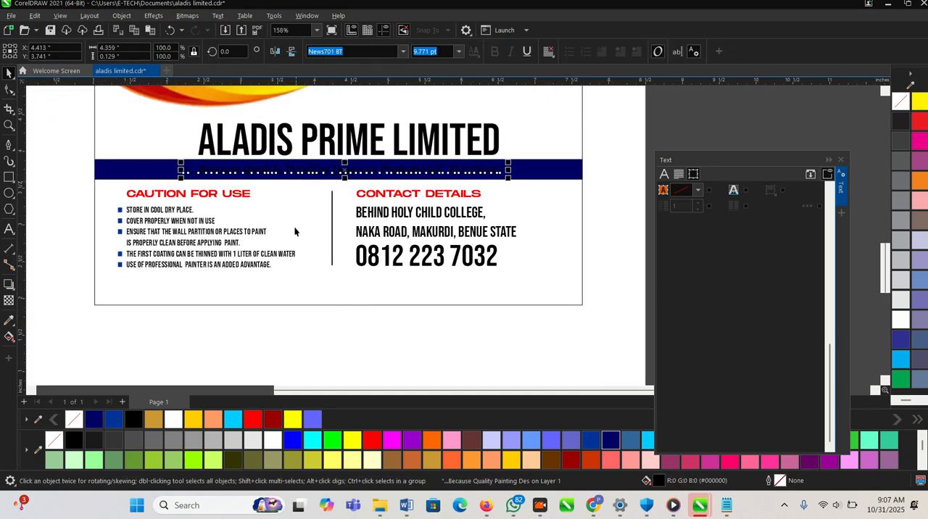
left_click(274, 444)
left_click(430, 337)
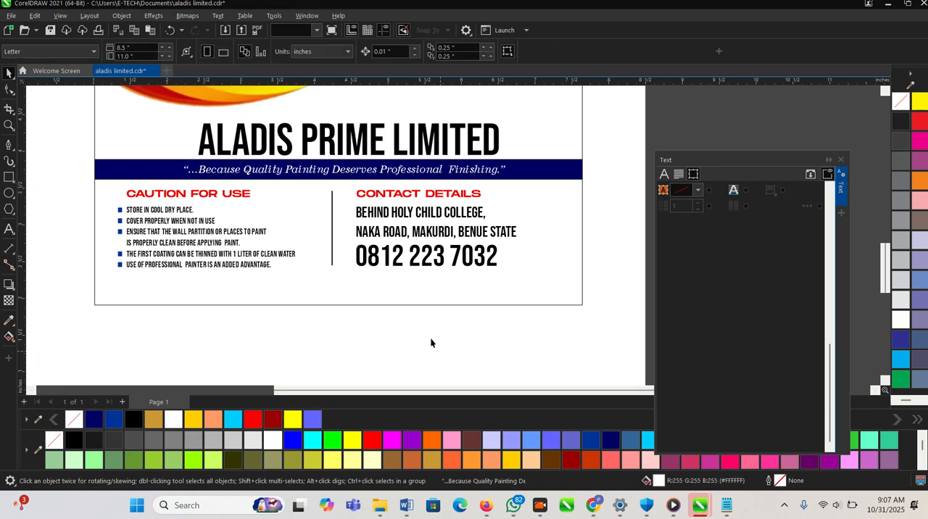
scroll(403, 307, "down", 2)
scroll(377, 187, "up", 4)
left_click(322, 192)
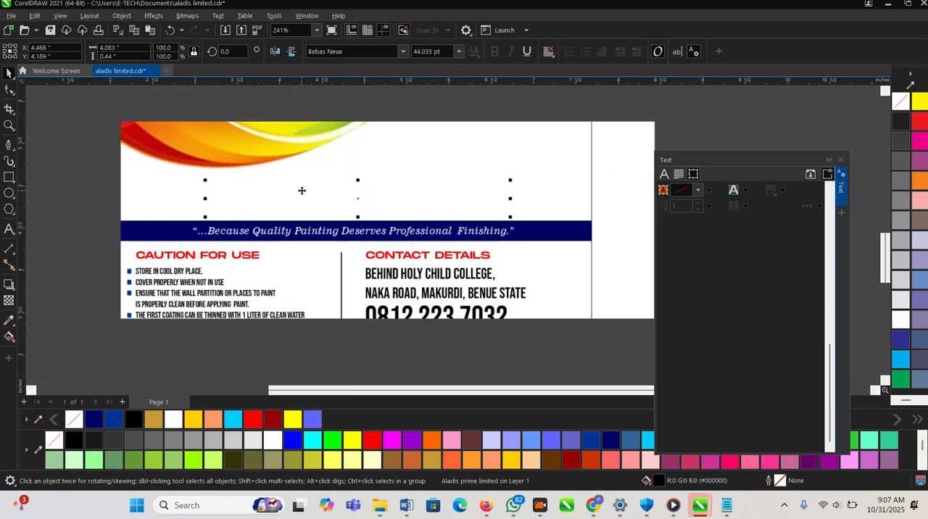
scroll(302, 190, "down", 3)
left_click(441, 351)
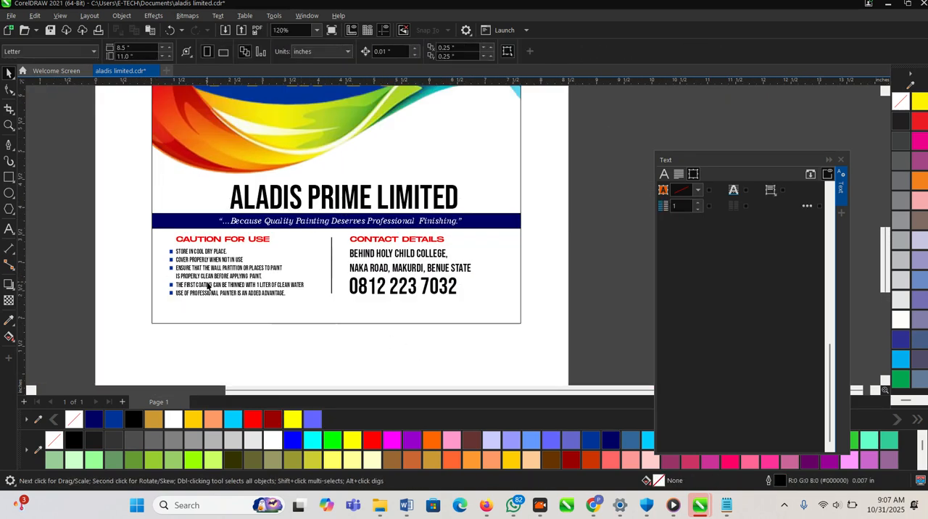
- Group the caution and contact elements with the divider line and center the group horizontally on the label frame
left_click_drag(521, 355, 109, 225)
key("ctrl+g")
left_click(201, 315, "shift")
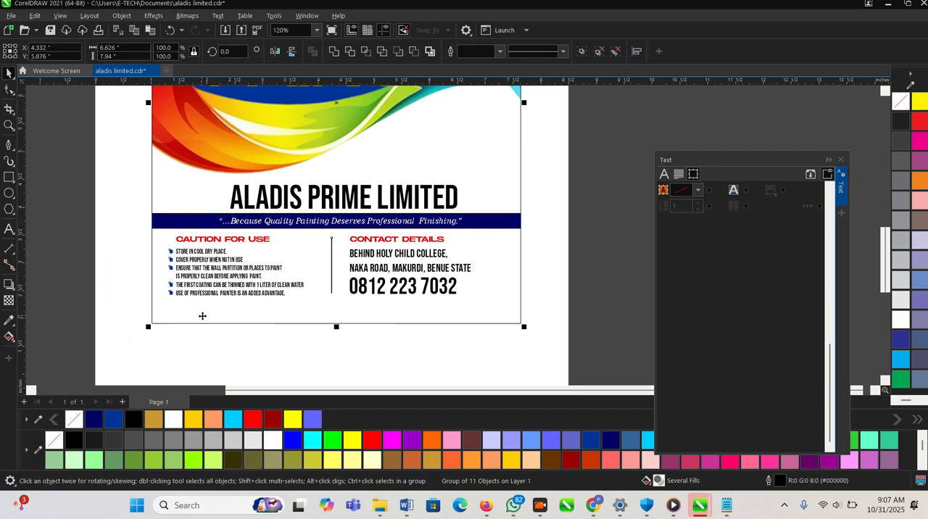
key("c")
left_click(367, 355)
- Remove the label frame's outline by setting its width to None
scroll(377, 301, "down", 4)
key("z")
left_click_drag(284, 149, 501, 359)
key("space")
left_click(493, 239)
left_click(570, 50)
left_click(548, 63)
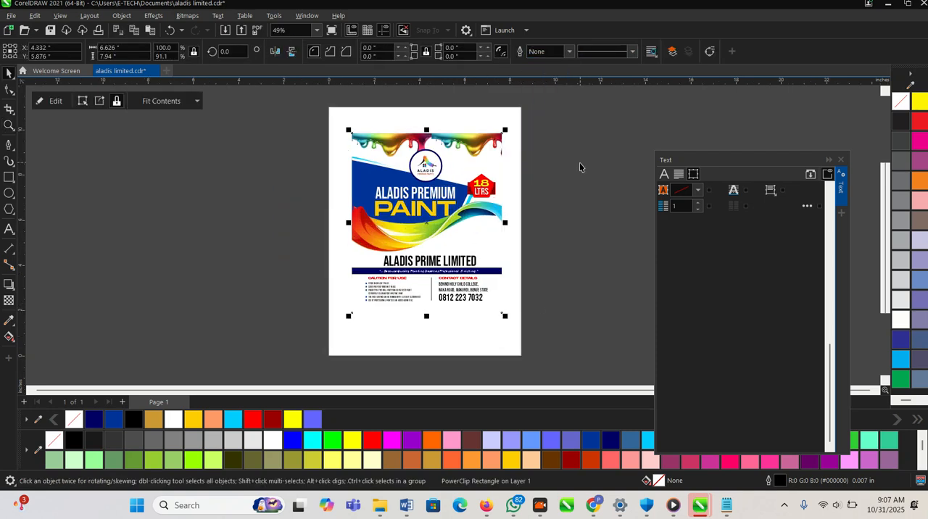
left_click(580, 165)
key("z")
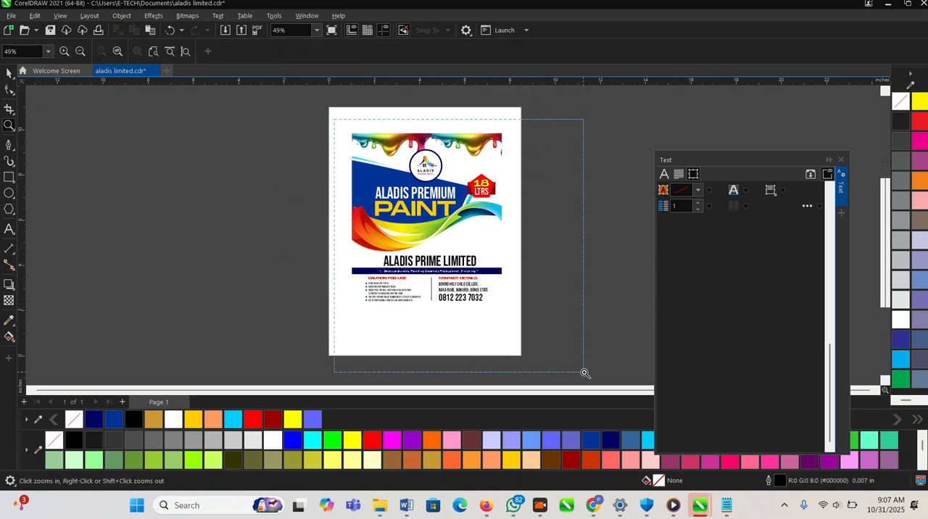